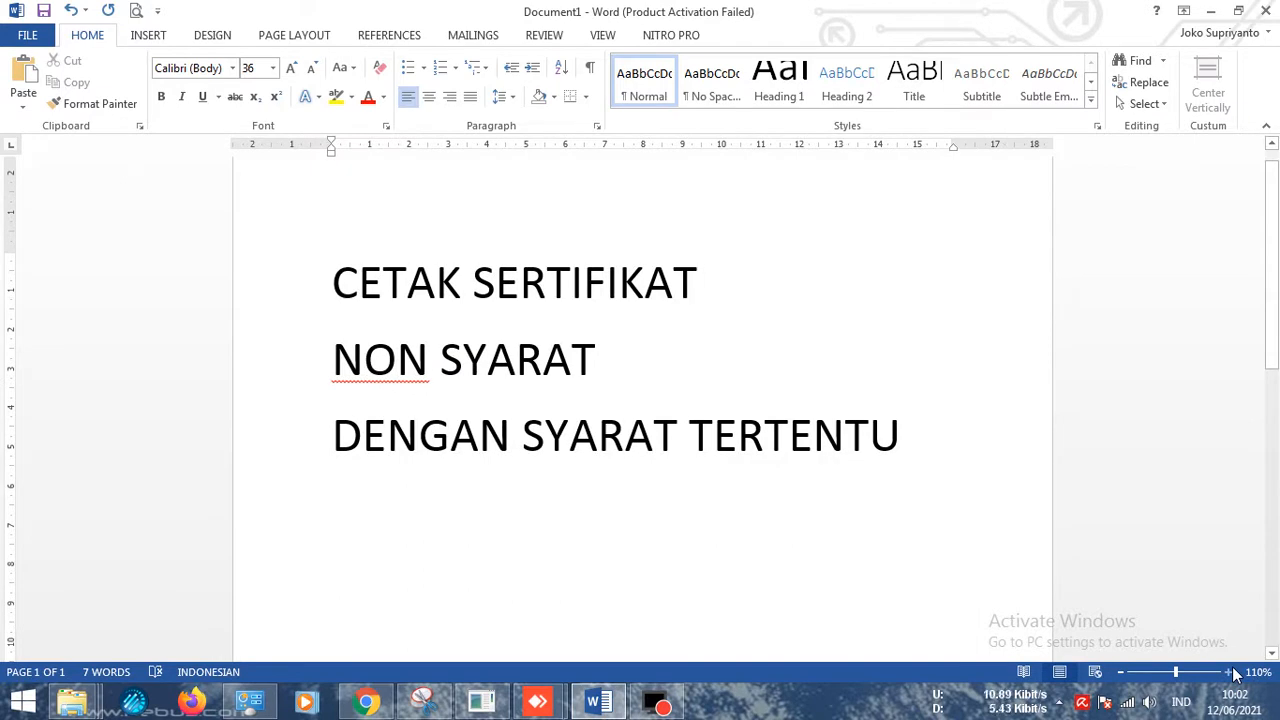
pyautogui.click(326, 360)
pyautogui.moveTo(326, 360); pyautogui.dragTo(568, 362)
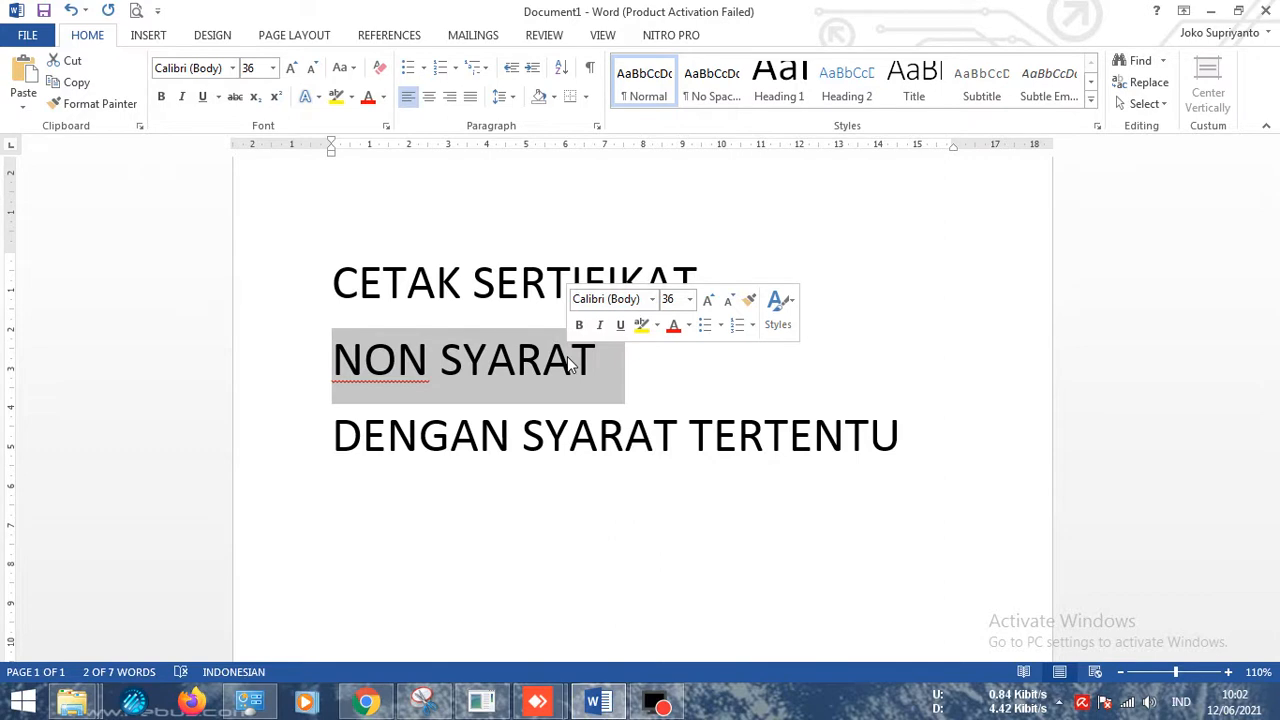
pyautogui.click(609, 361)
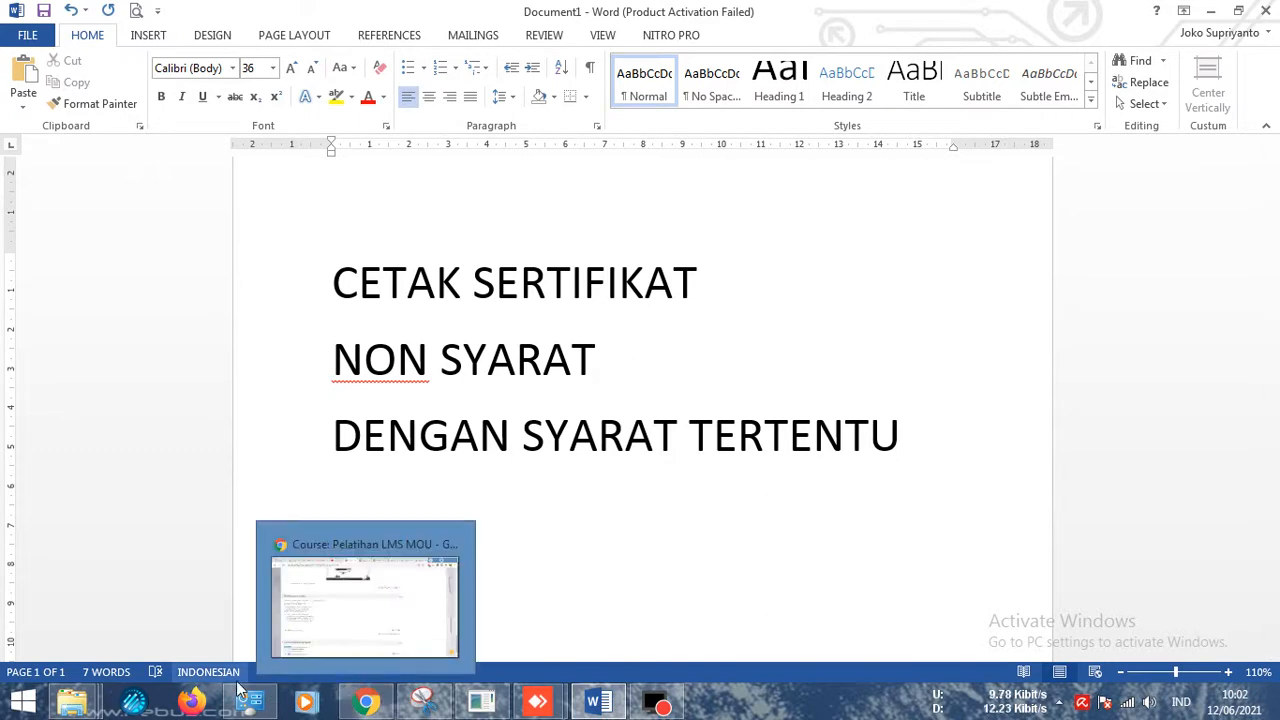
# View the certificate template image sertifikat-new.jpeg from the desktop, then close it
pyautogui.click(367, 703)
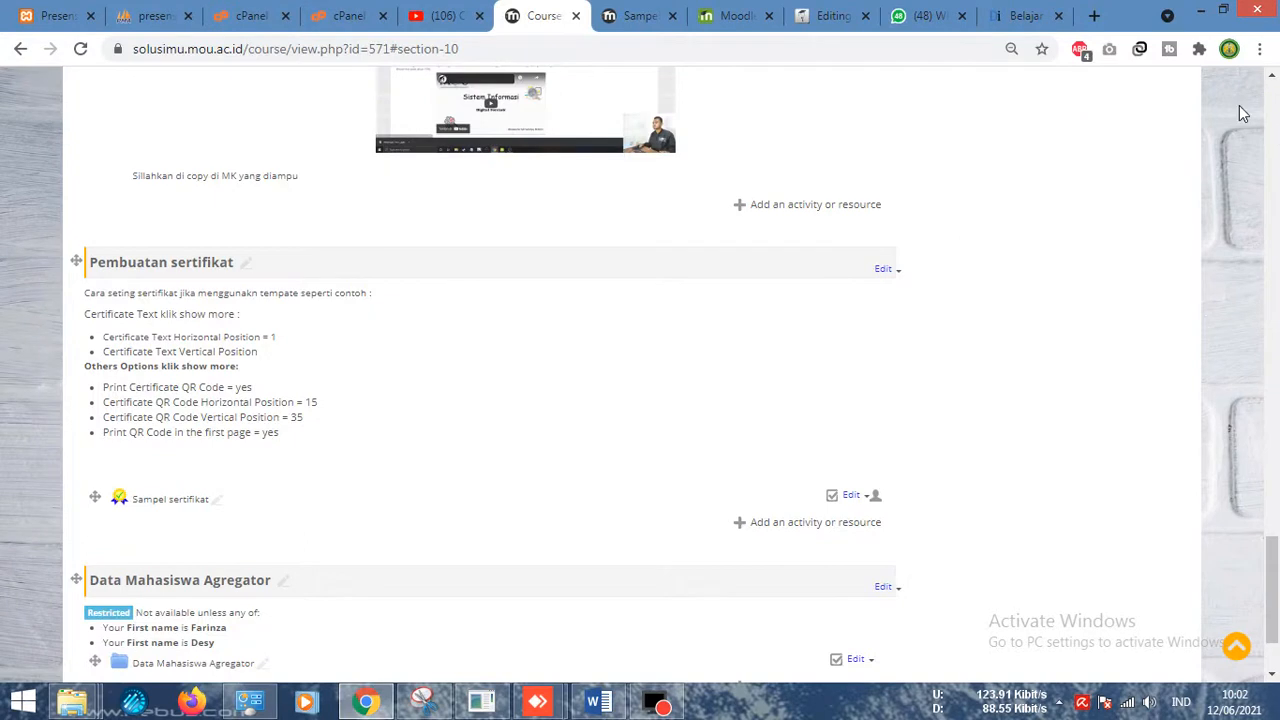
pyautogui.press('super+d')
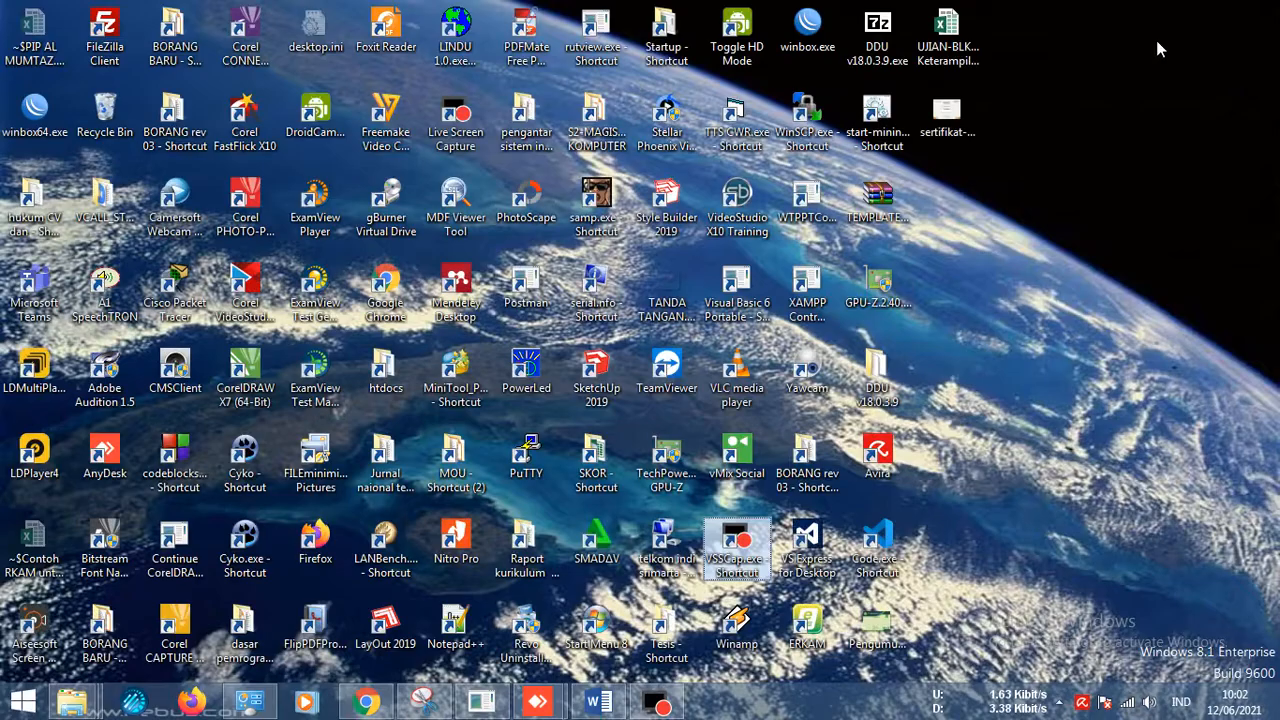
pyautogui.doubleClick(945, 115)
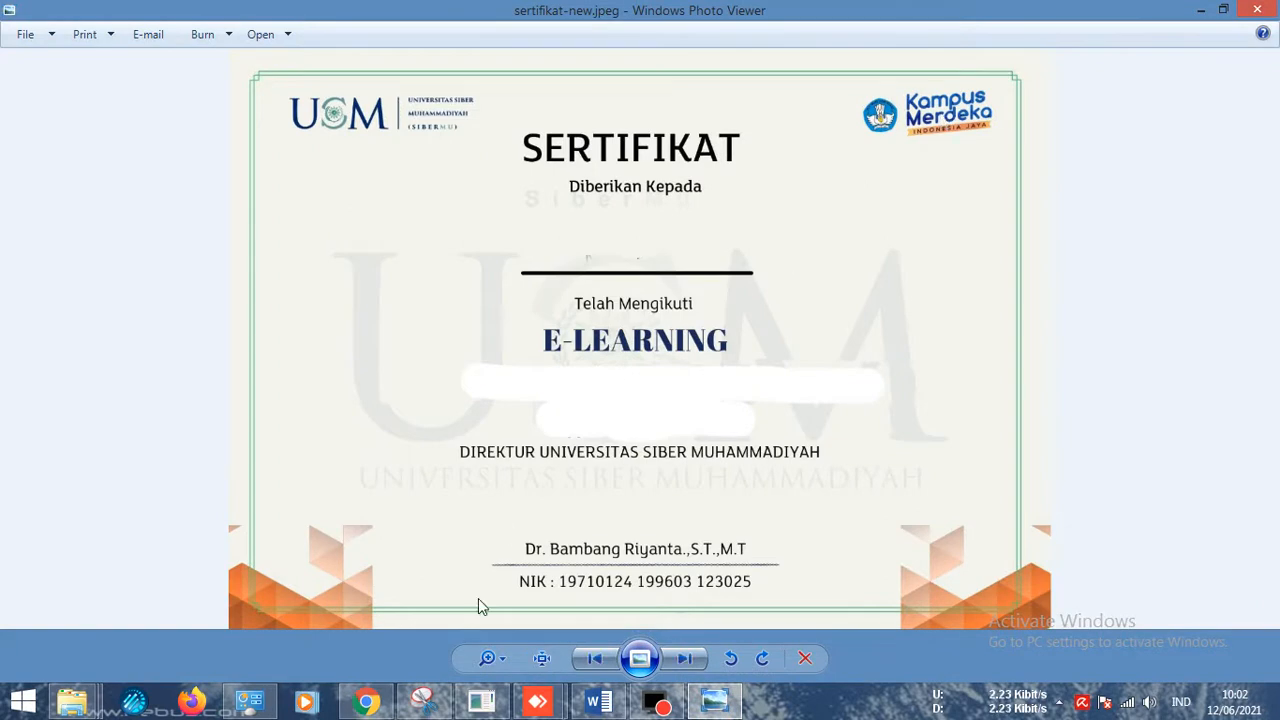
pyautogui.click(502, 660)
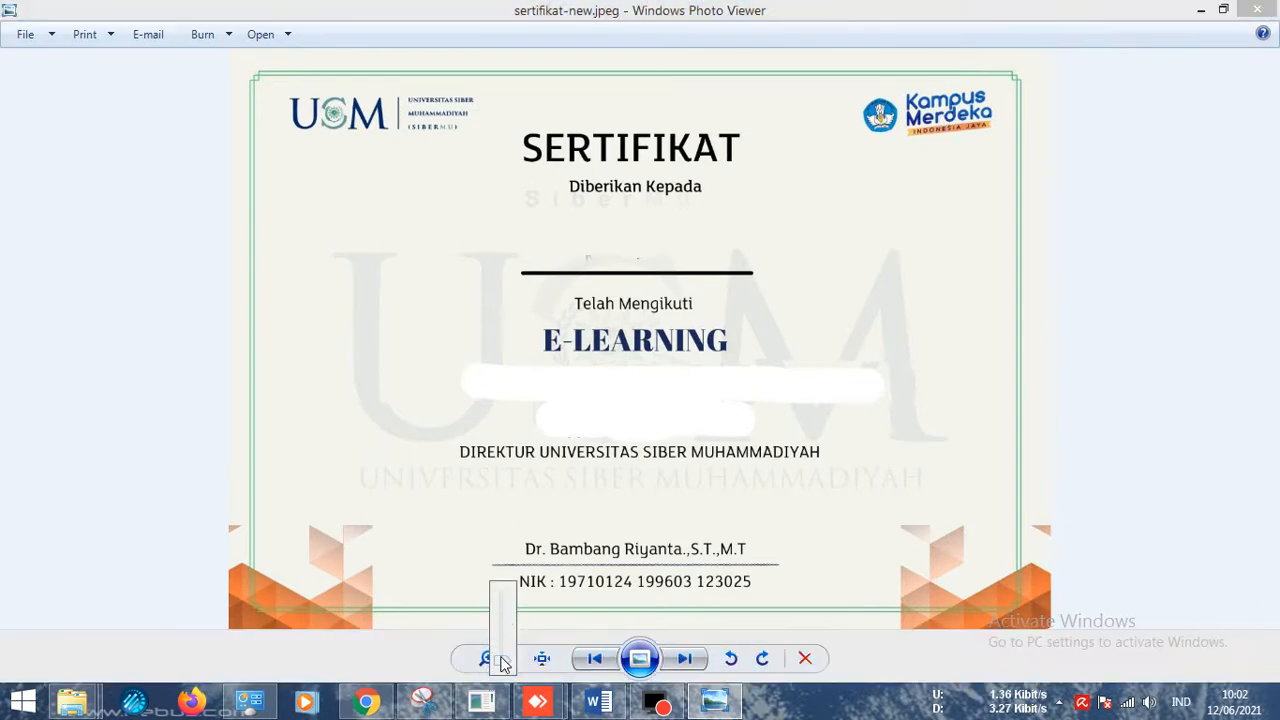
pyautogui.click(733, 296)
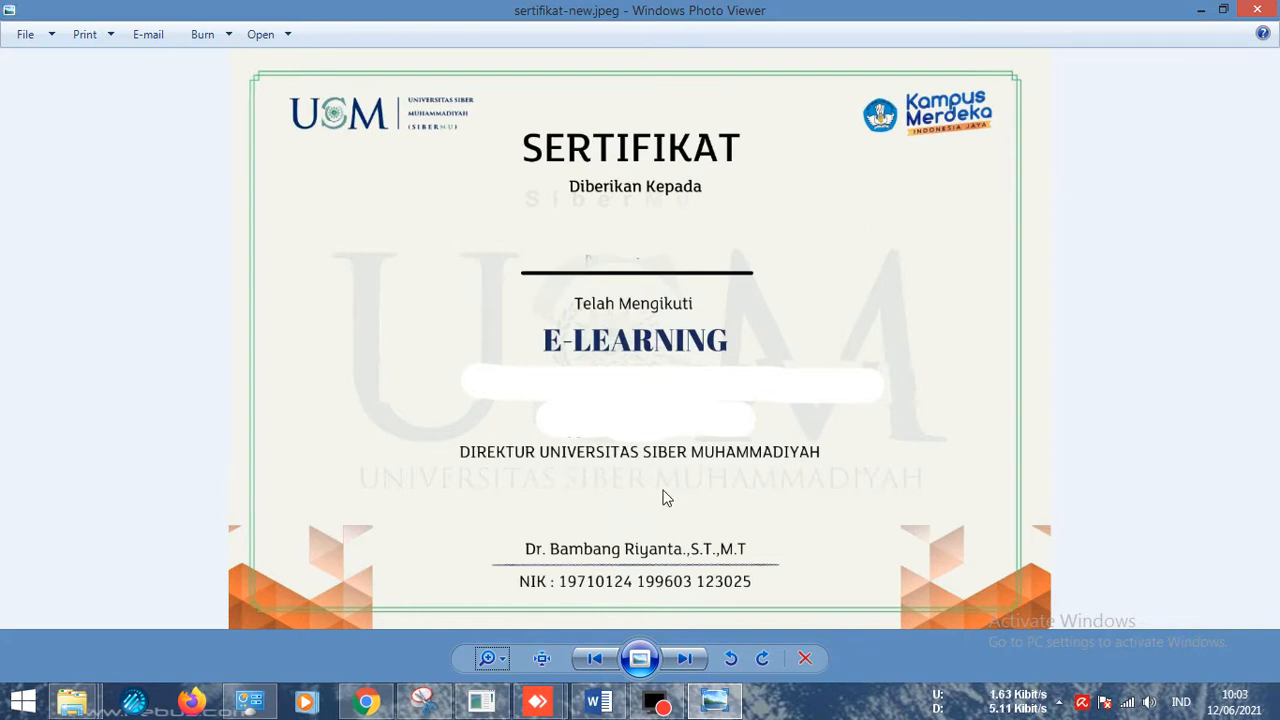
pyautogui.click(1255, 10)
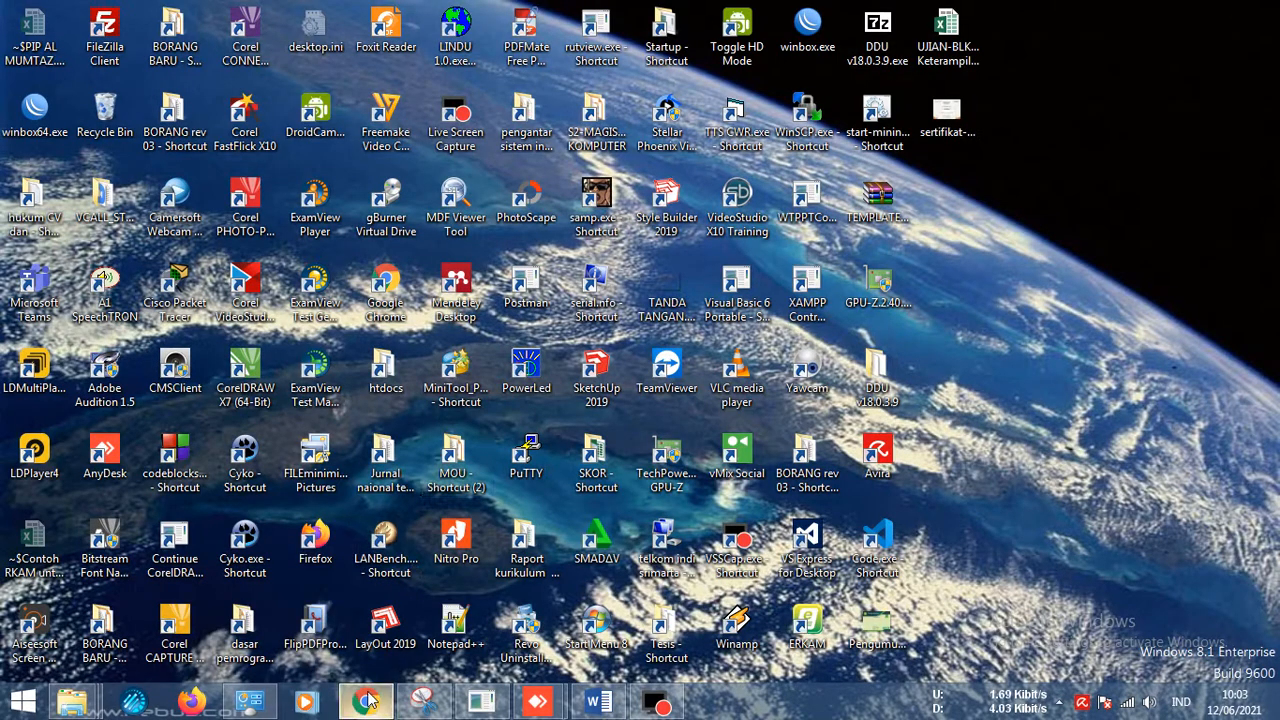
# Switch to the Moodle course in Chrome and add one new topic at the end of the course
pyautogui.click(367, 702)
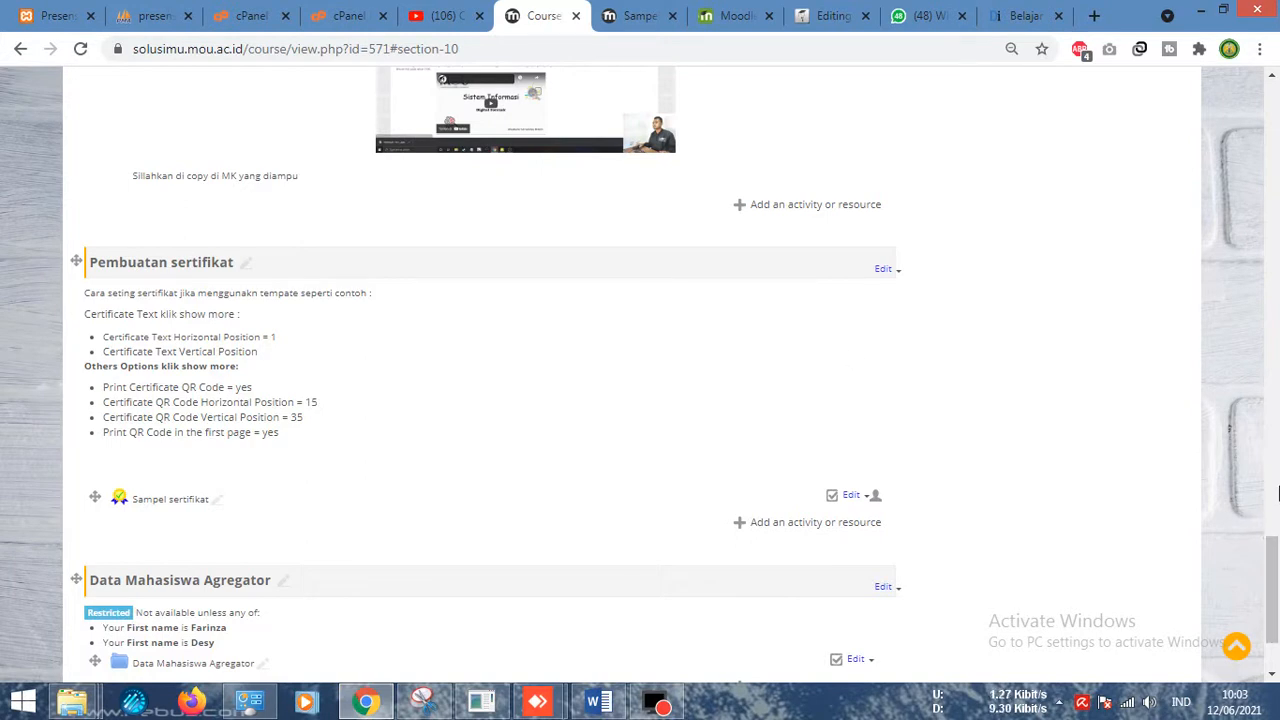
pyautogui.scroll(-2, 1255, 560)
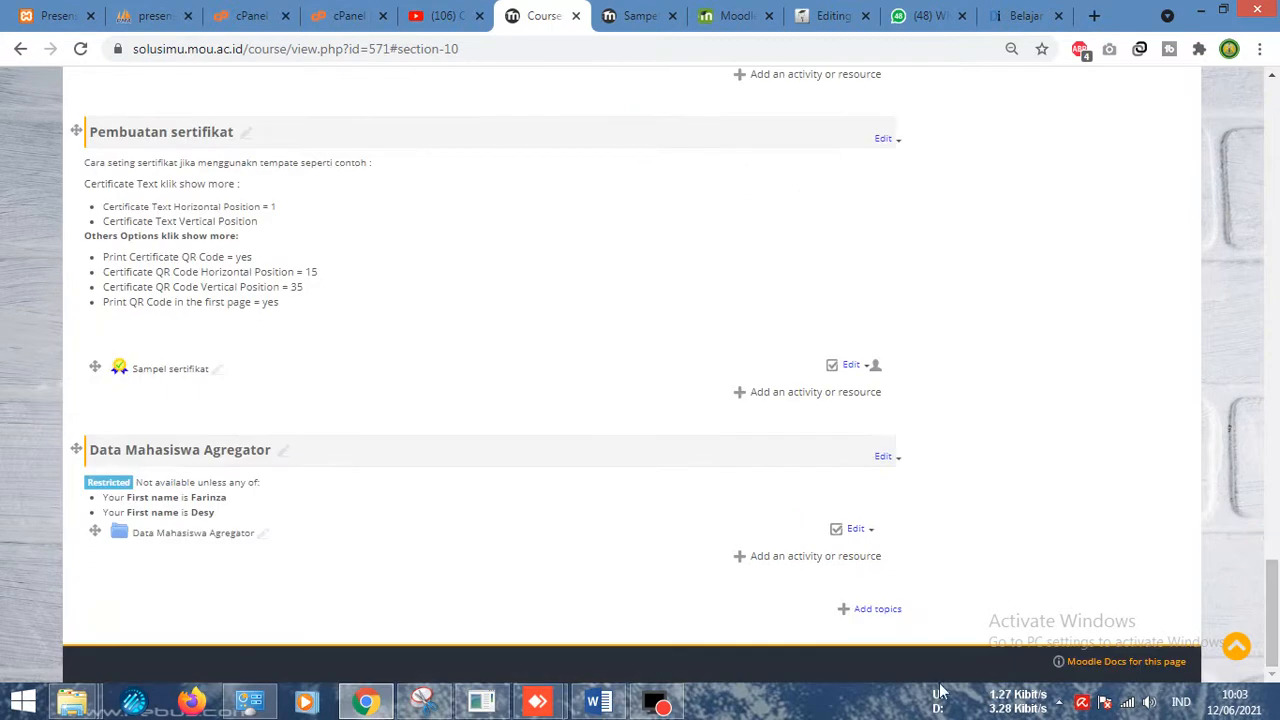
pyautogui.click(890, 610)
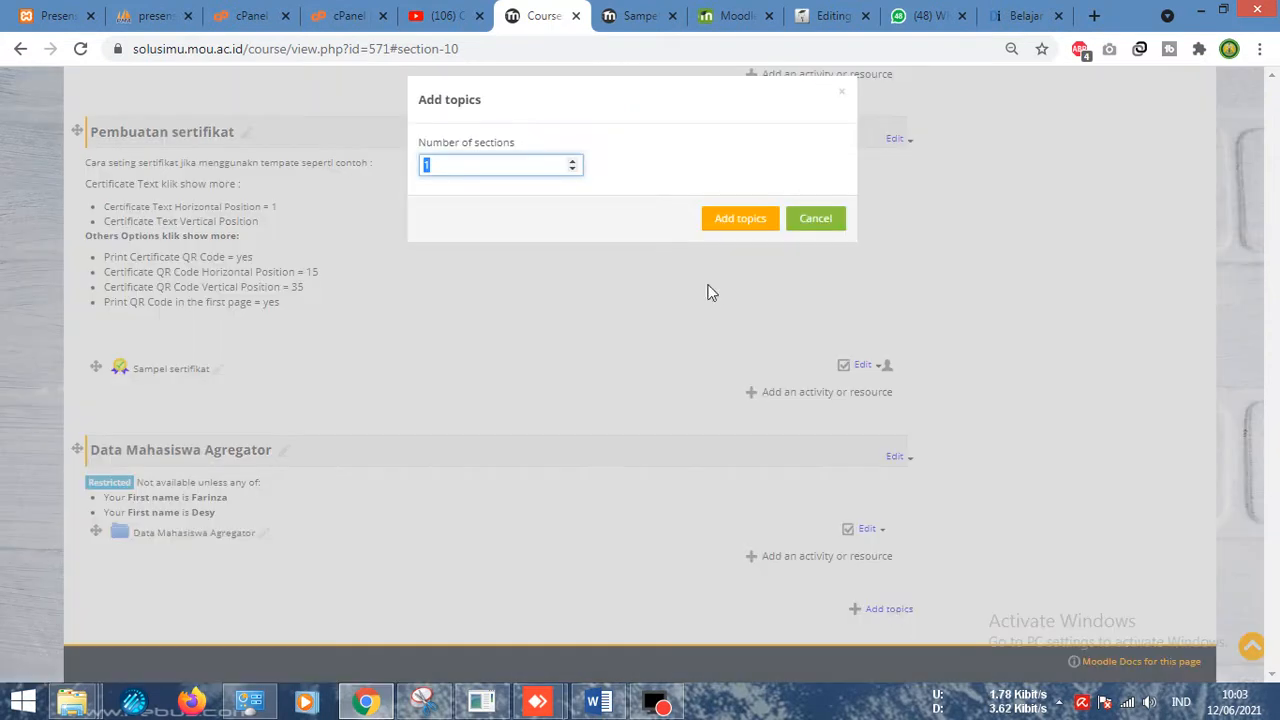
pyautogui.click(718, 221)
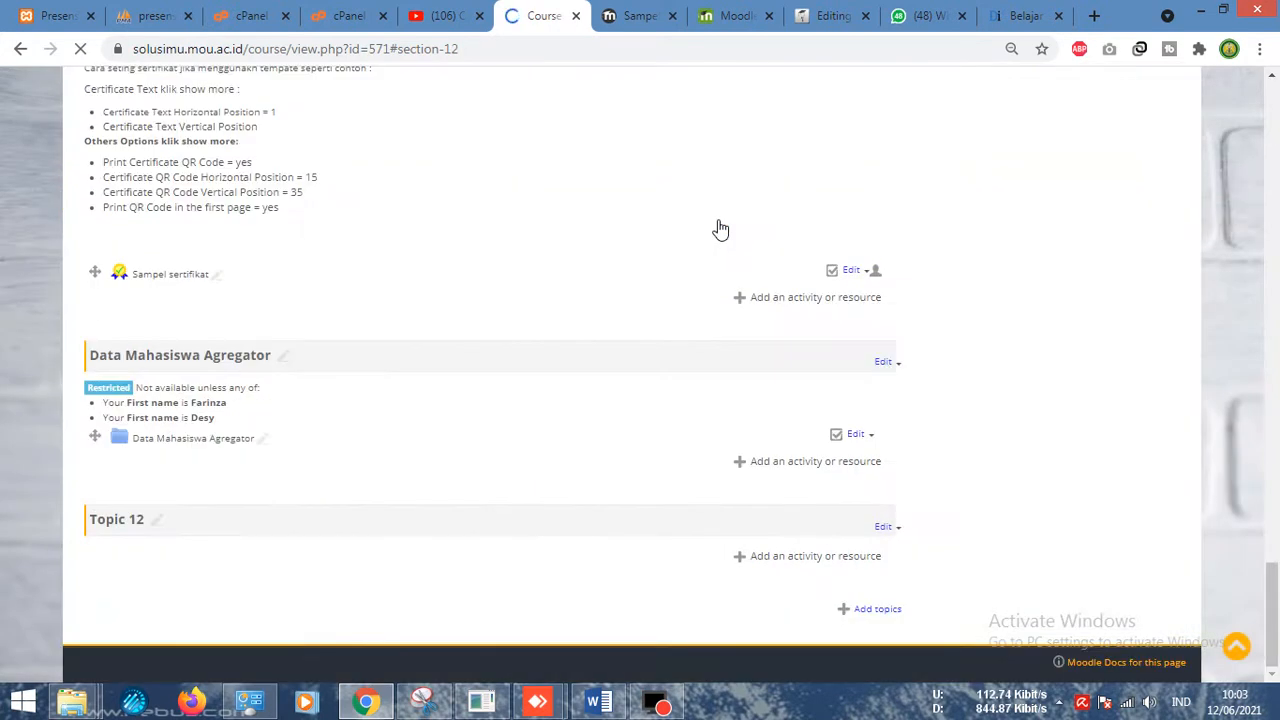
# Rename the new Topic 12 section as "Sertifikat perkuliahan daring"
pyautogui.click(158, 520)
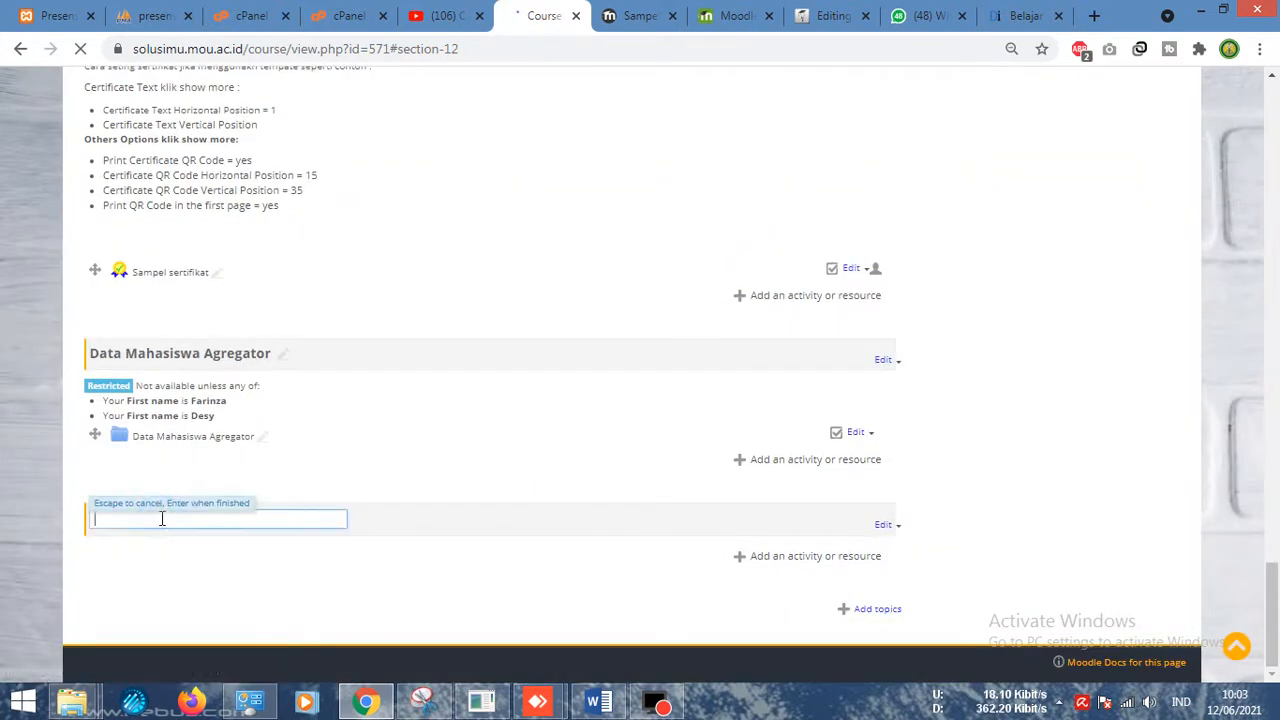
pyautogui.write('Sertifikat ')
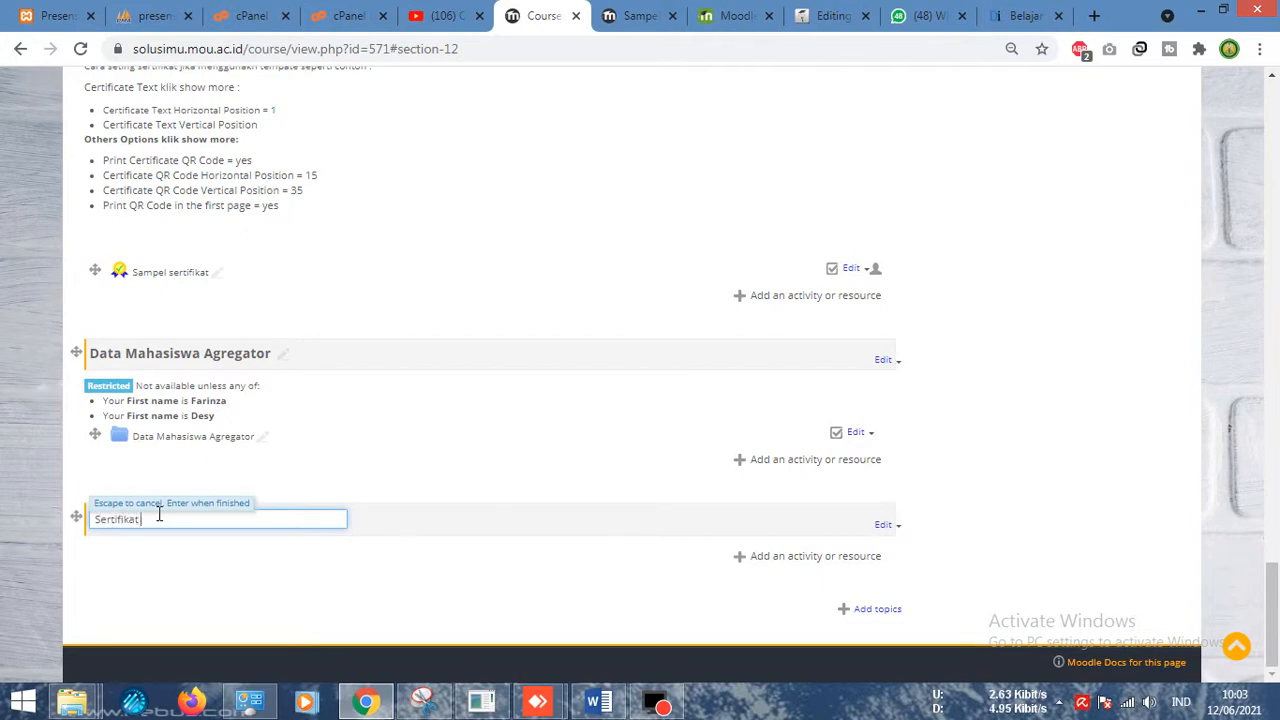
pyautogui.write('perkuliahan daring')
pyautogui.press('Return')
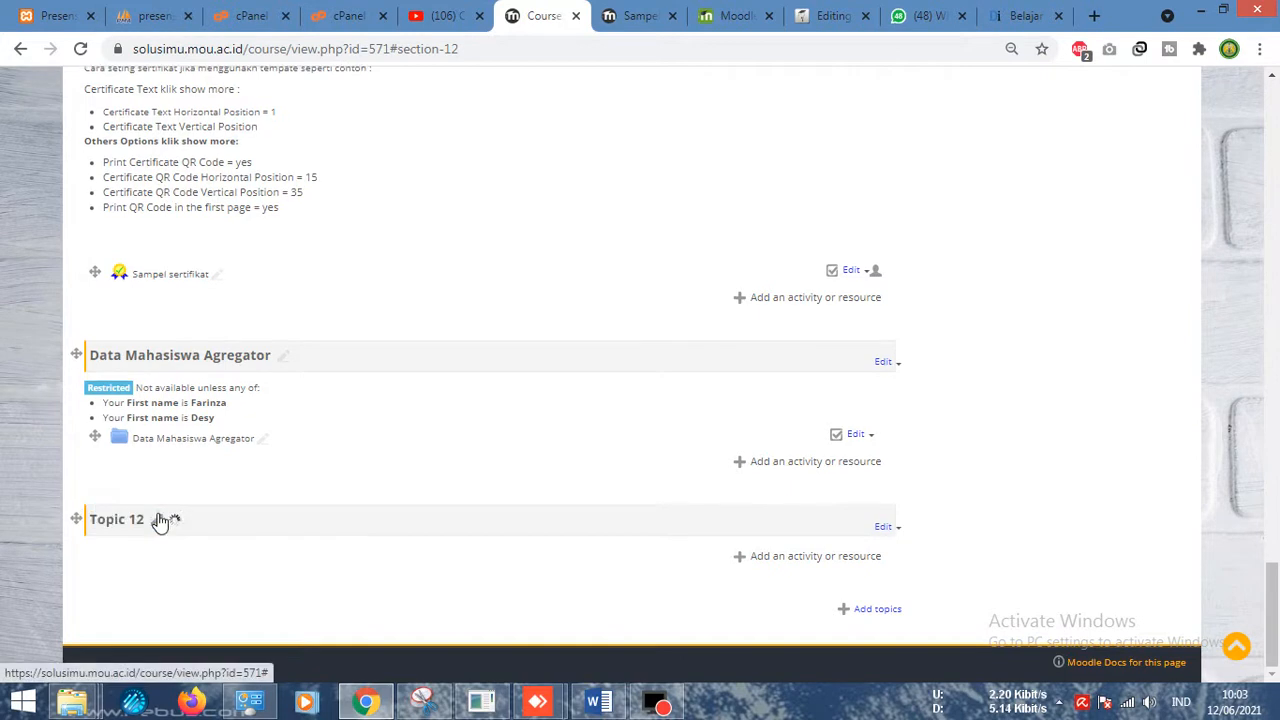
# Add a Simple Certificate activity to the "Sertifikat perkuliahan daring" section
pyautogui.click(787, 563)
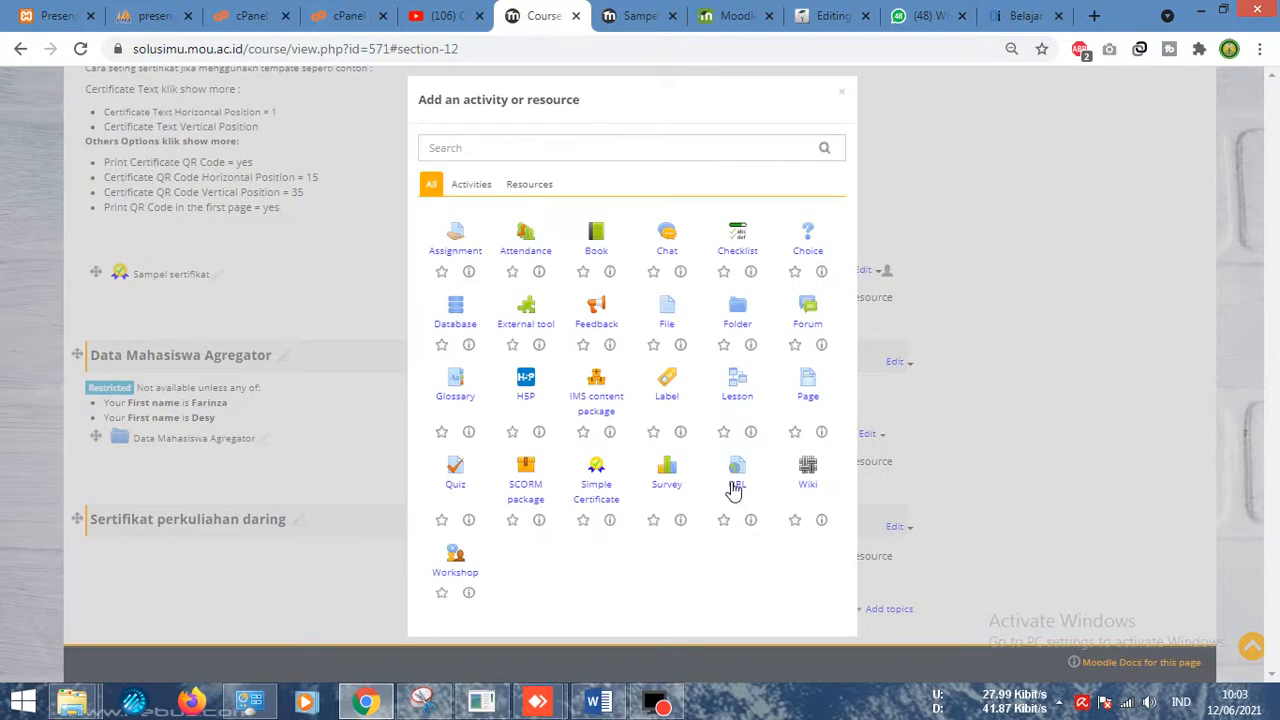
pyautogui.click(545, 195)
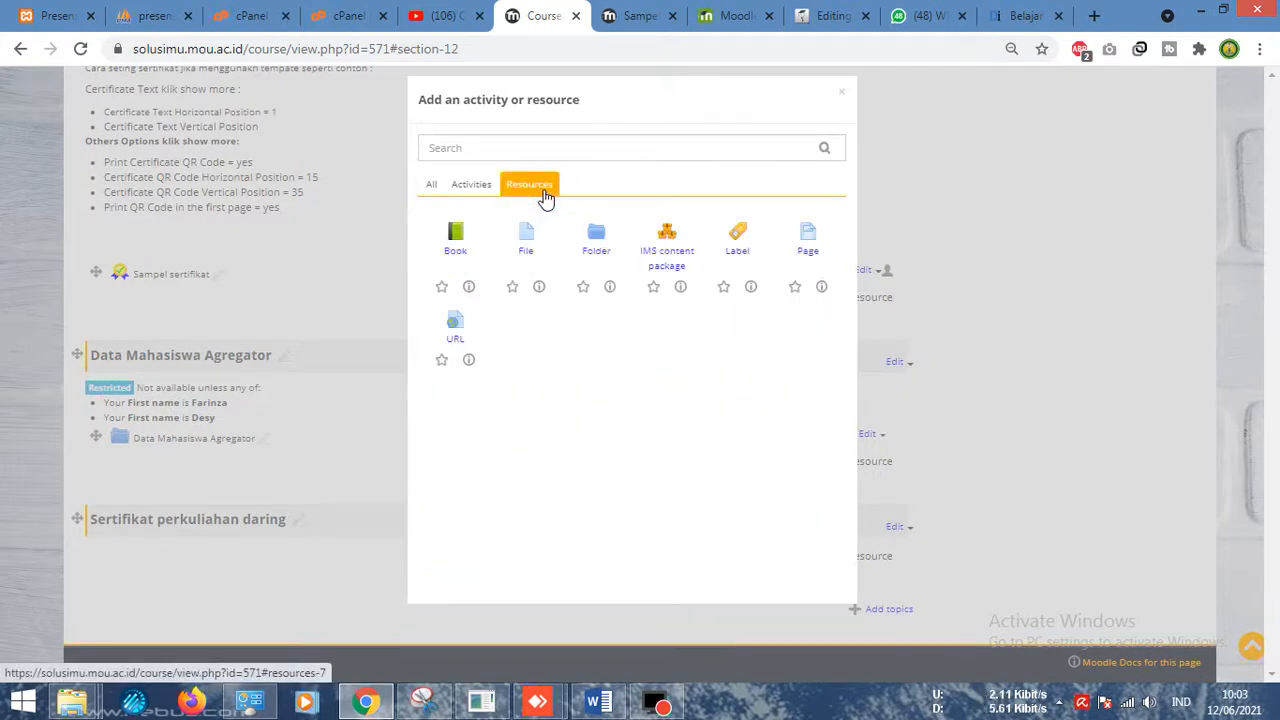
pyautogui.click(480, 190)
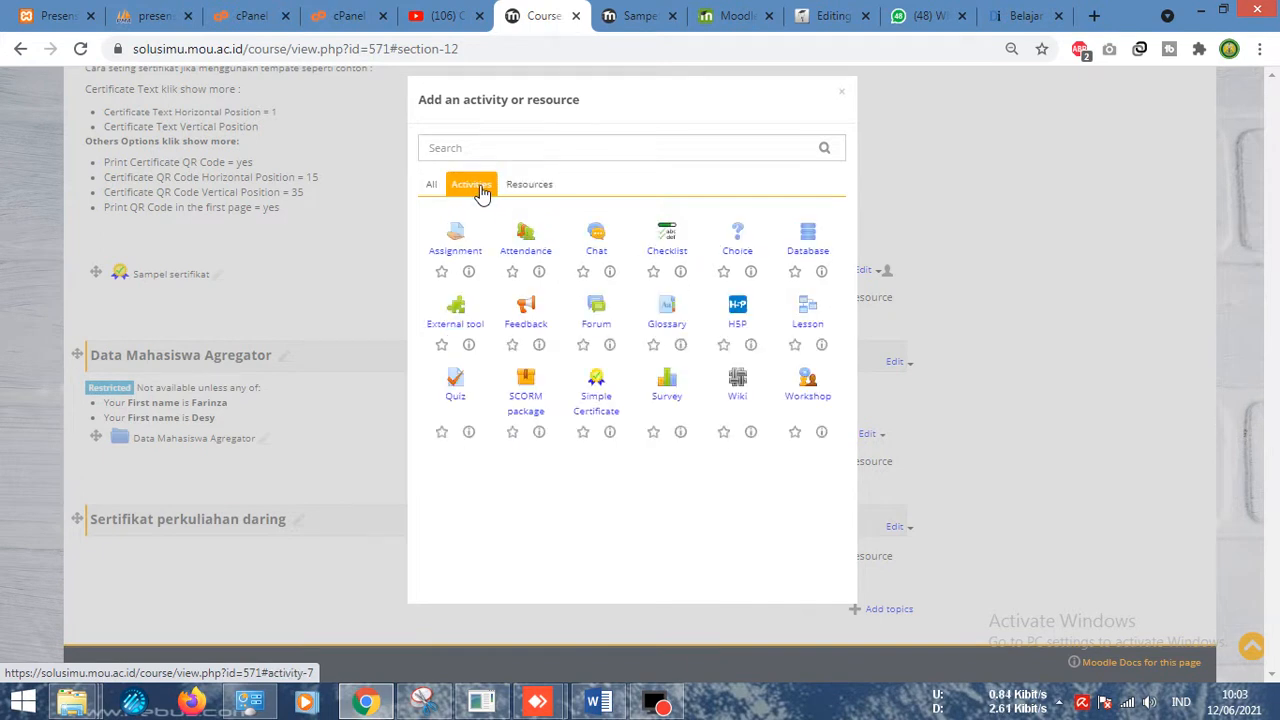
pyautogui.click(601, 410)
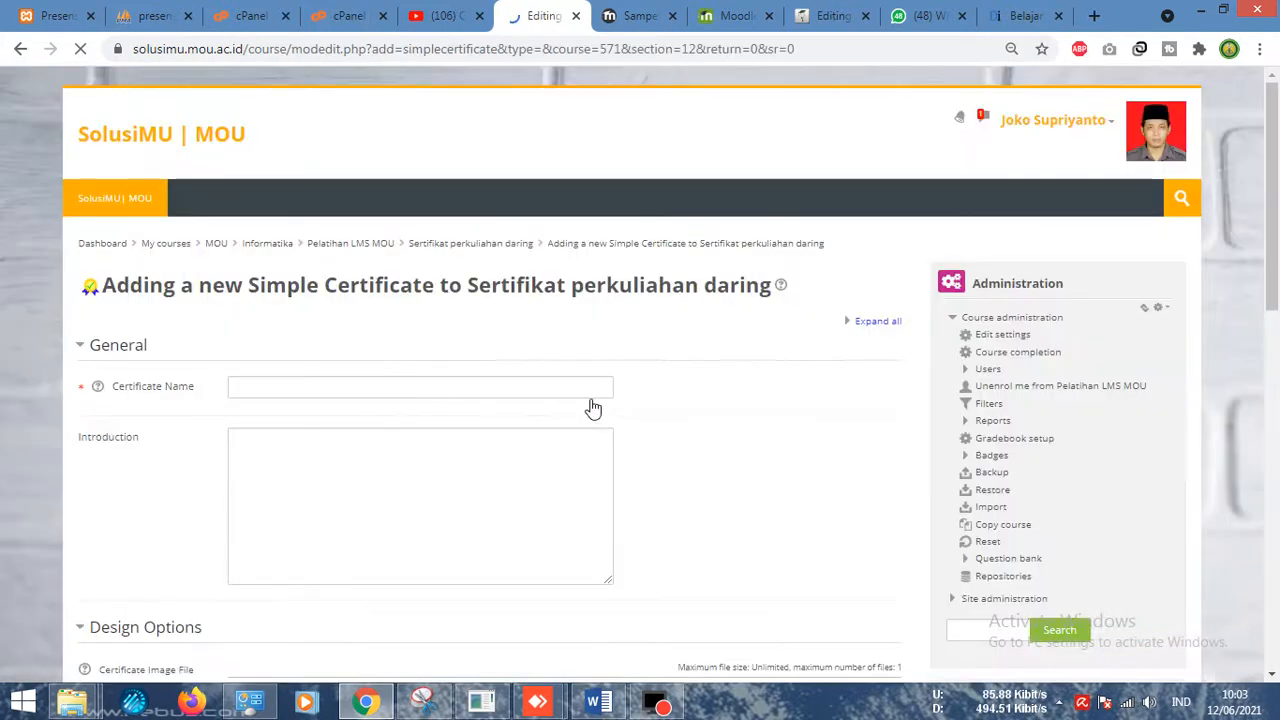
# Name the certificate "Sertifikat perkuliahan daring" and enter the introduction "keterangan. bisa cetak sertifikat dengan syarat"
pyautogui.click(319, 381)
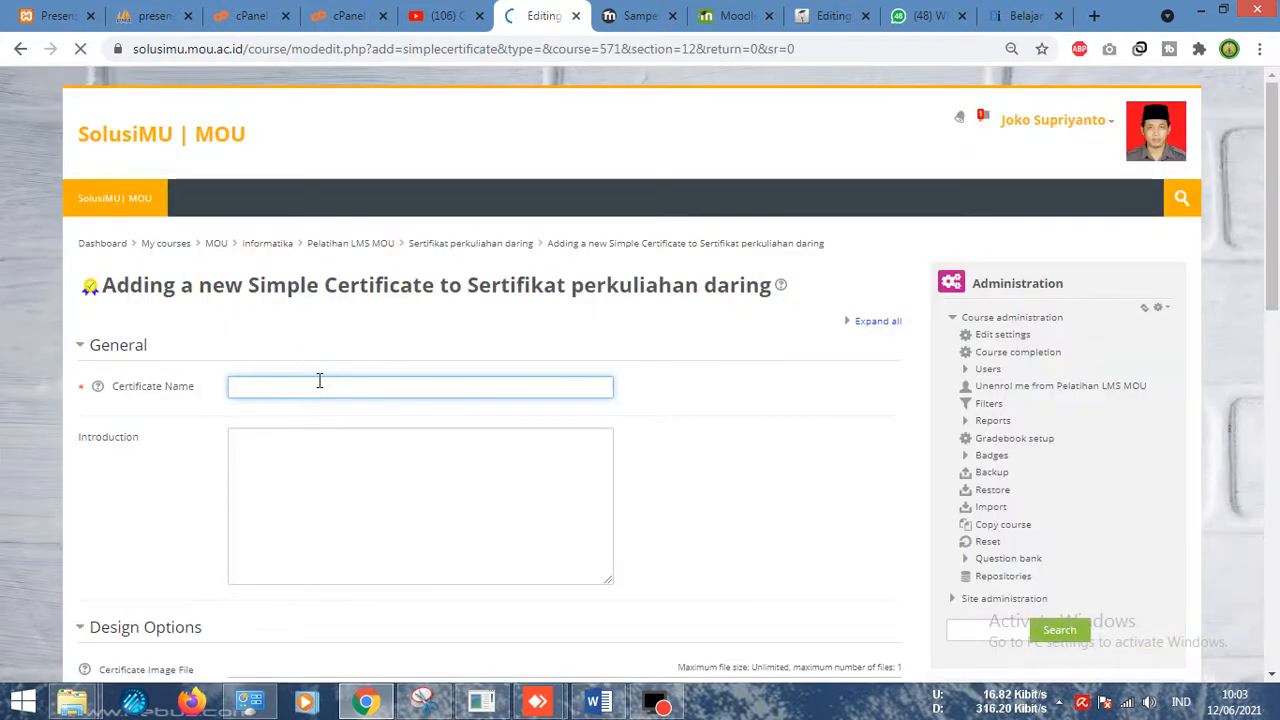
pyautogui.write('Sertifikat perkuliaha')
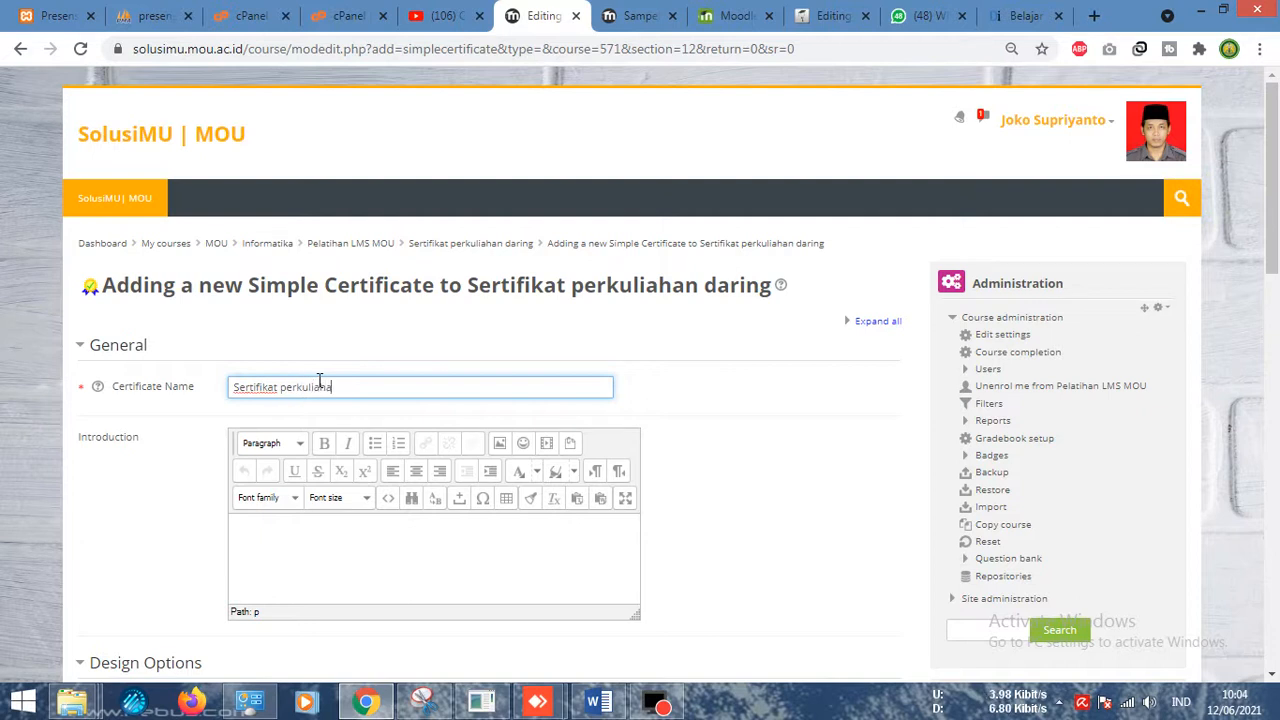
pyautogui.write('n daring')
pyautogui.click(329, 560)
pyautogui.write('Keterangan')
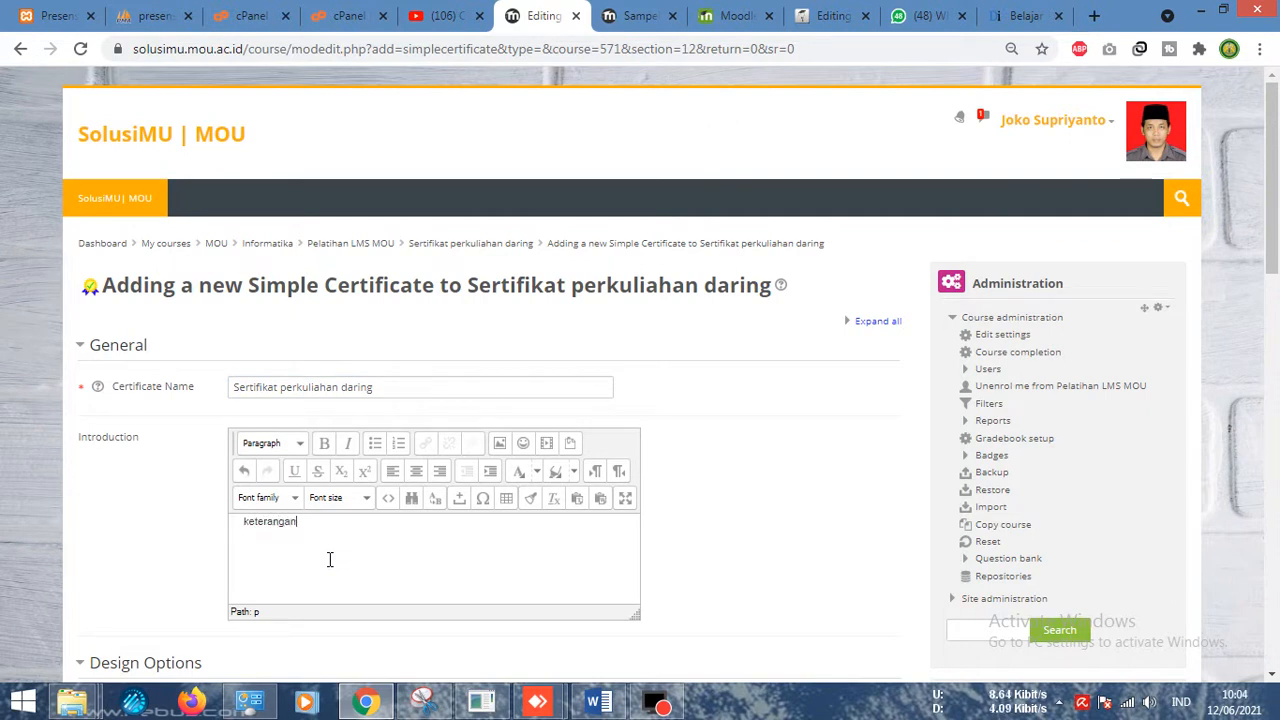
pyautogui.write('. bisa cetak sertifikat dengan syarat')
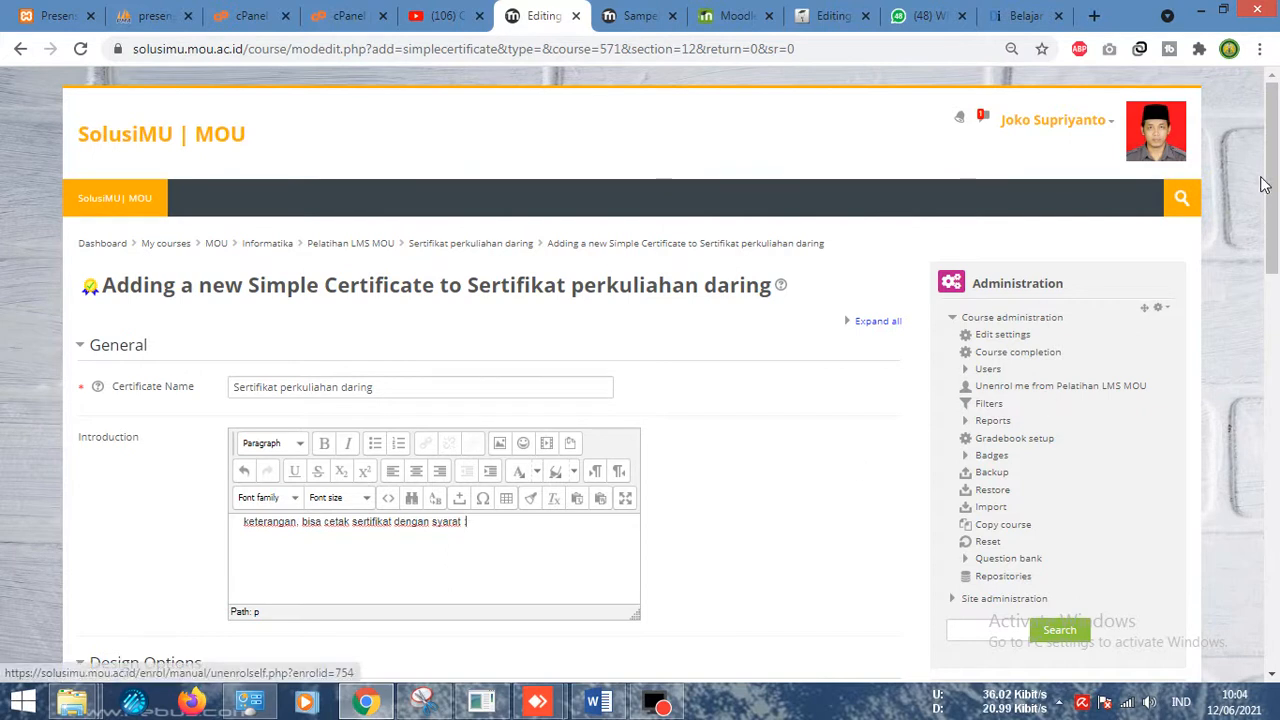
pyautogui.scroll(-5, 962, 223)
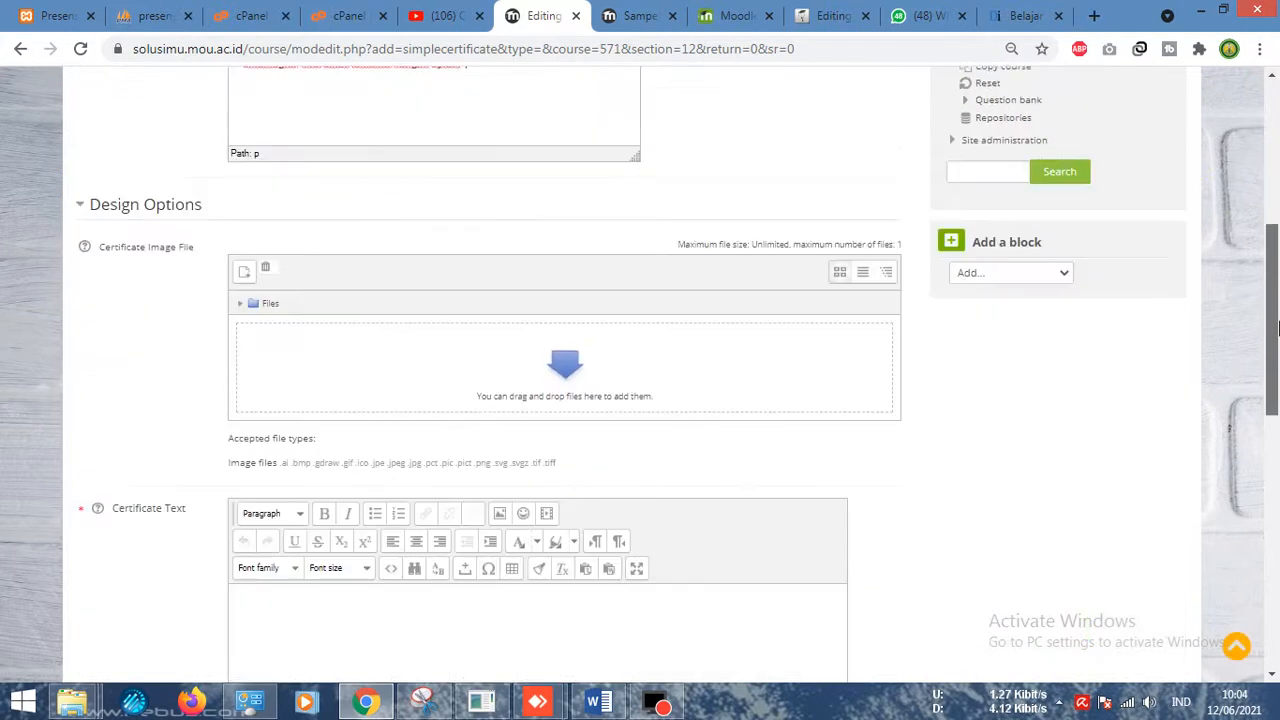
pyautogui.click(569, 362)
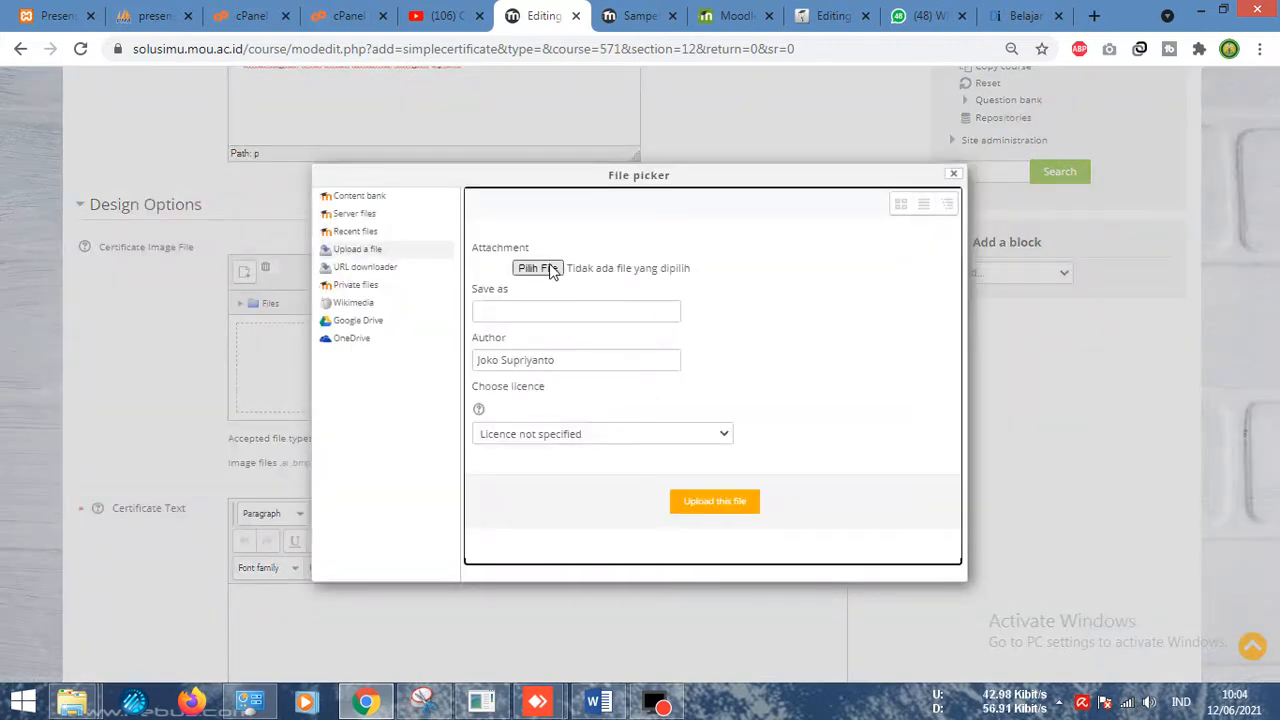
pyautogui.click(958, 176)
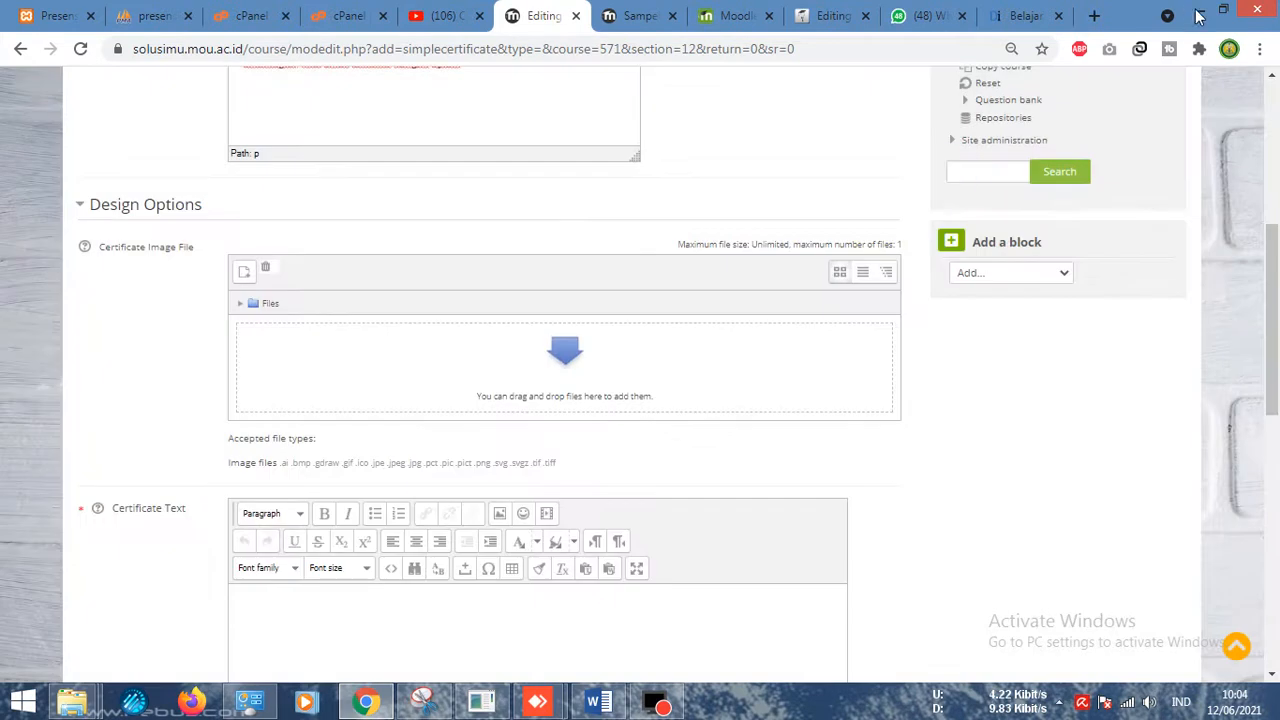
# Check the sertifikat-new.jpeg template on the desktop once more and close the image viewer
pyautogui.click(1202, 10)
pyautogui.doubleClick(950, 112)
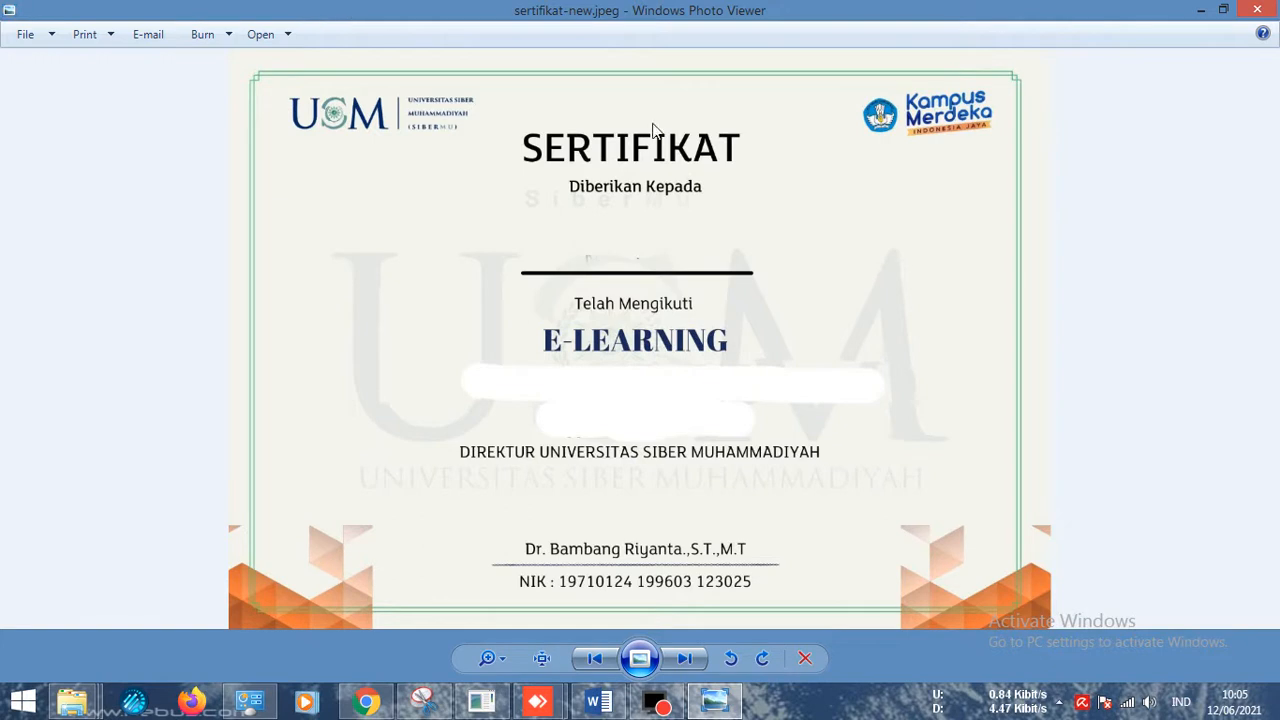
pyautogui.click(1257, 12)
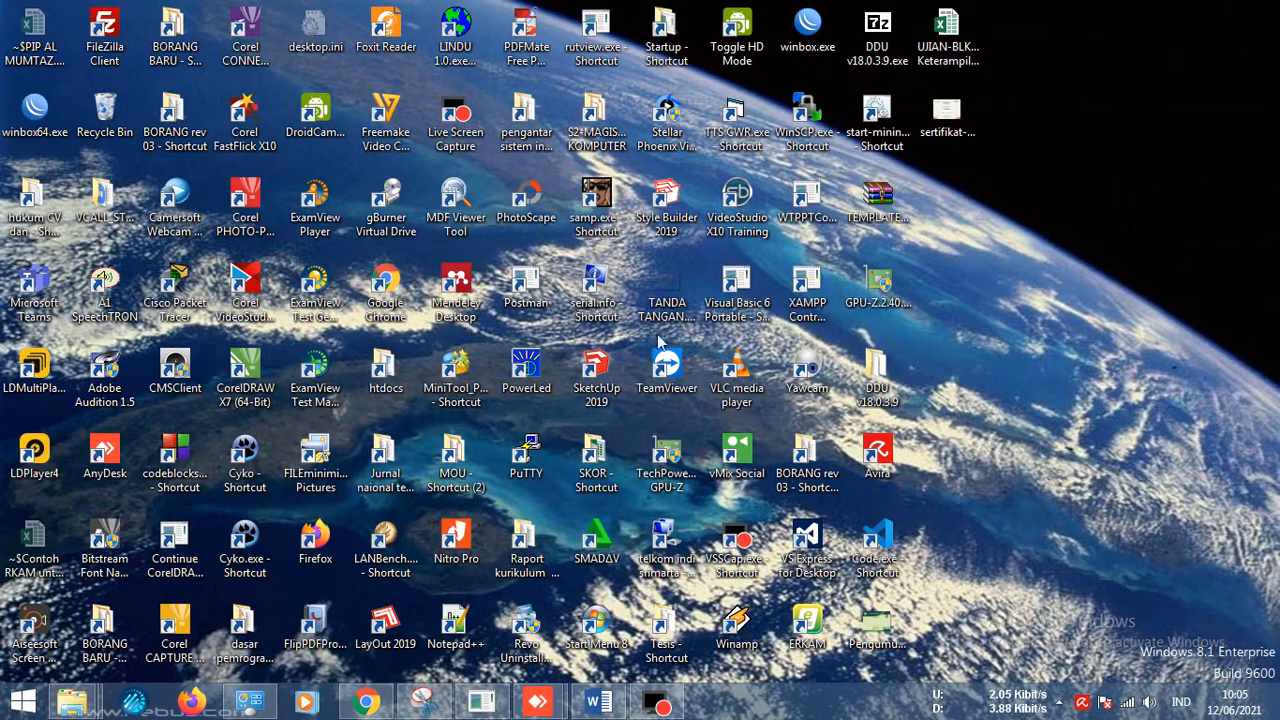
# Return to the certificate form in Chrome and upload sertifikat-new.jpeg from the desktop as the certificate image file
pyautogui.click(364, 700)
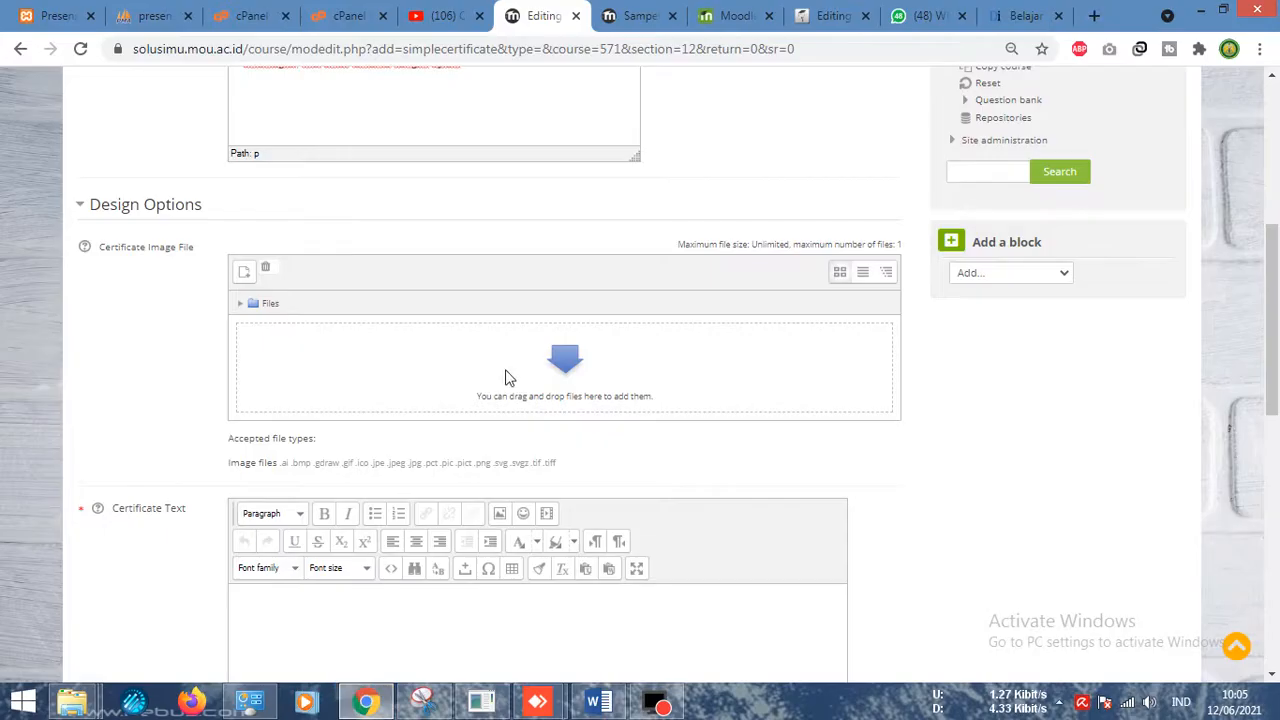
pyautogui.click(548, 358)
pyautogui.click(556, 268)
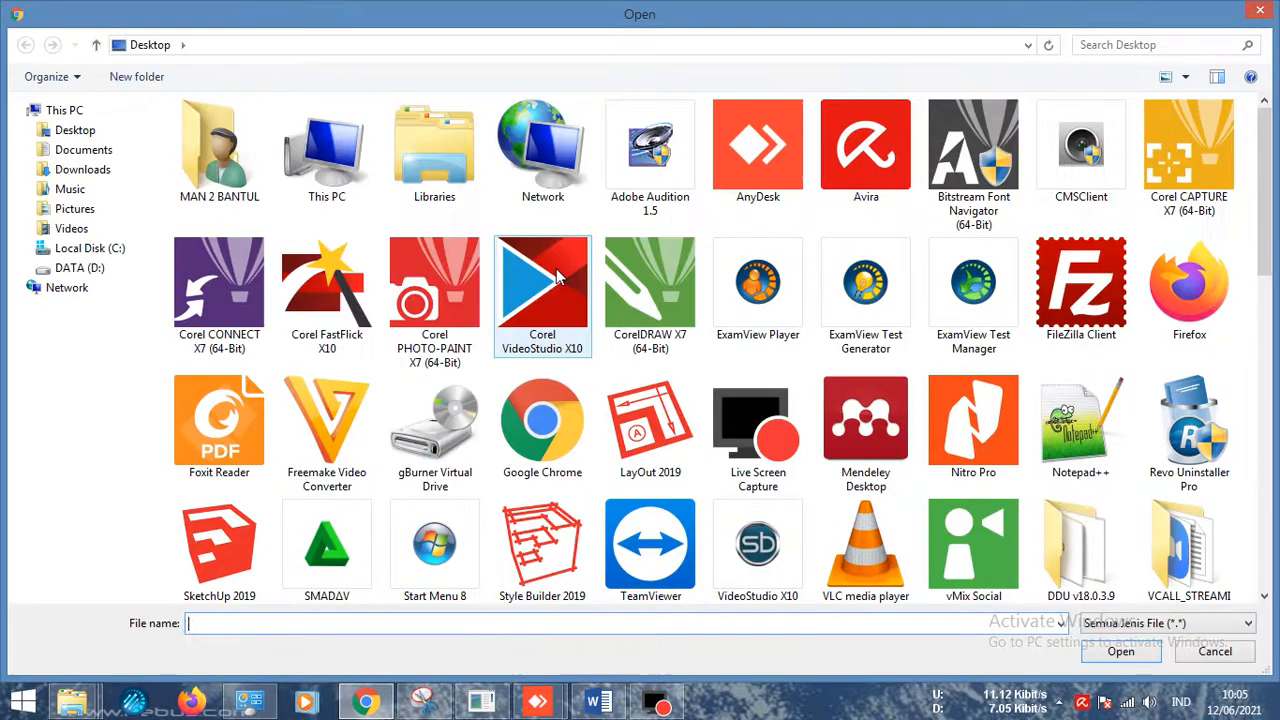
pyautogui.moveTo(1263, 255); pyautogui.dragTo(1270, 543)
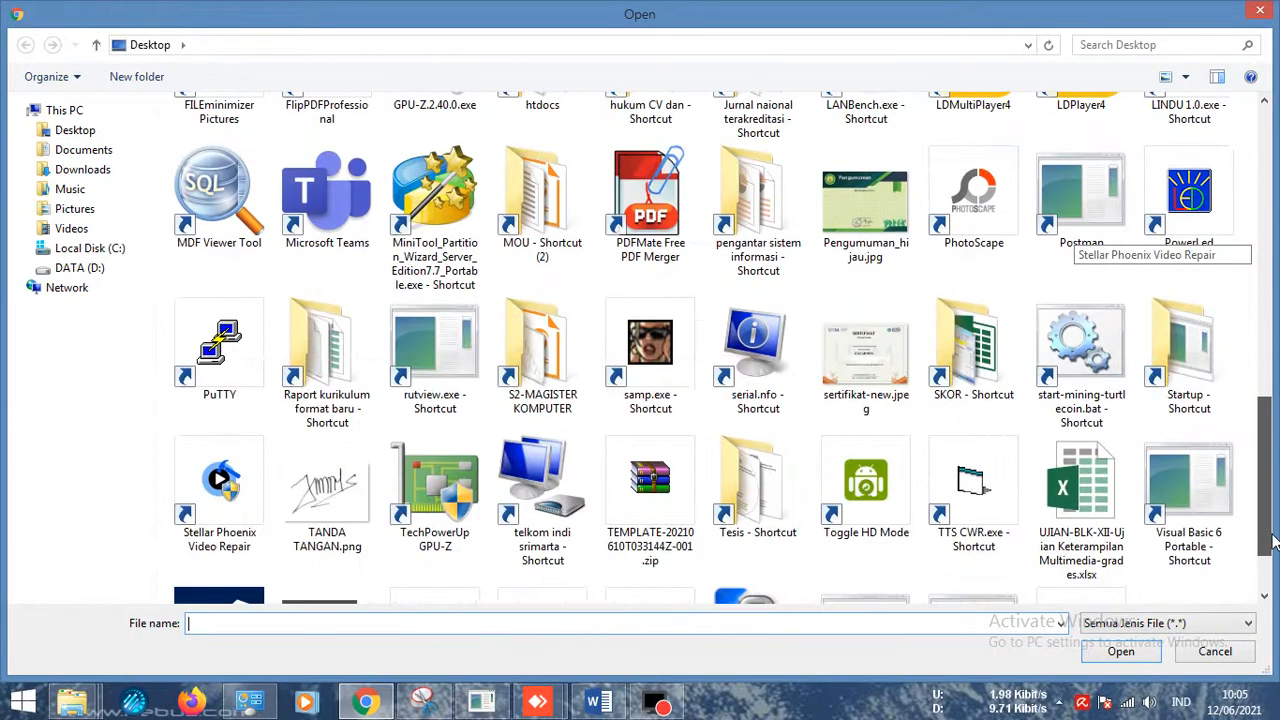
pyautogui.doubleClick(872, 372)
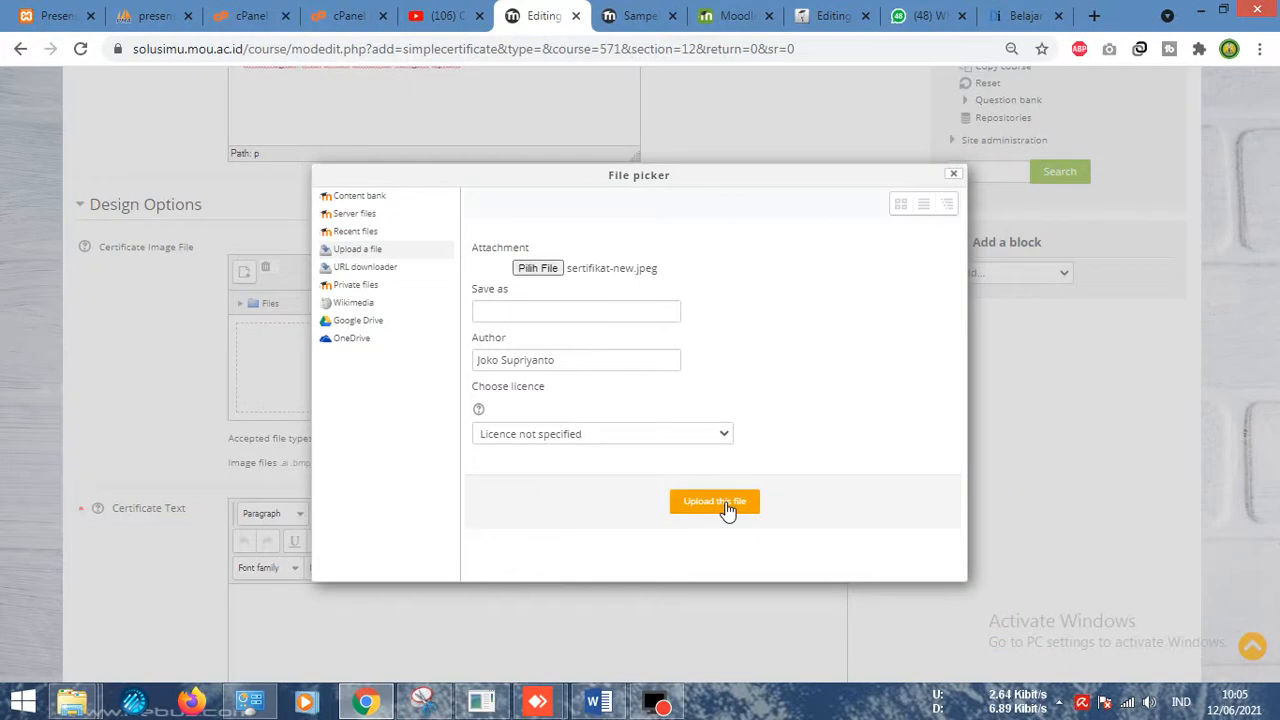
pyautogui.click(727, 505)
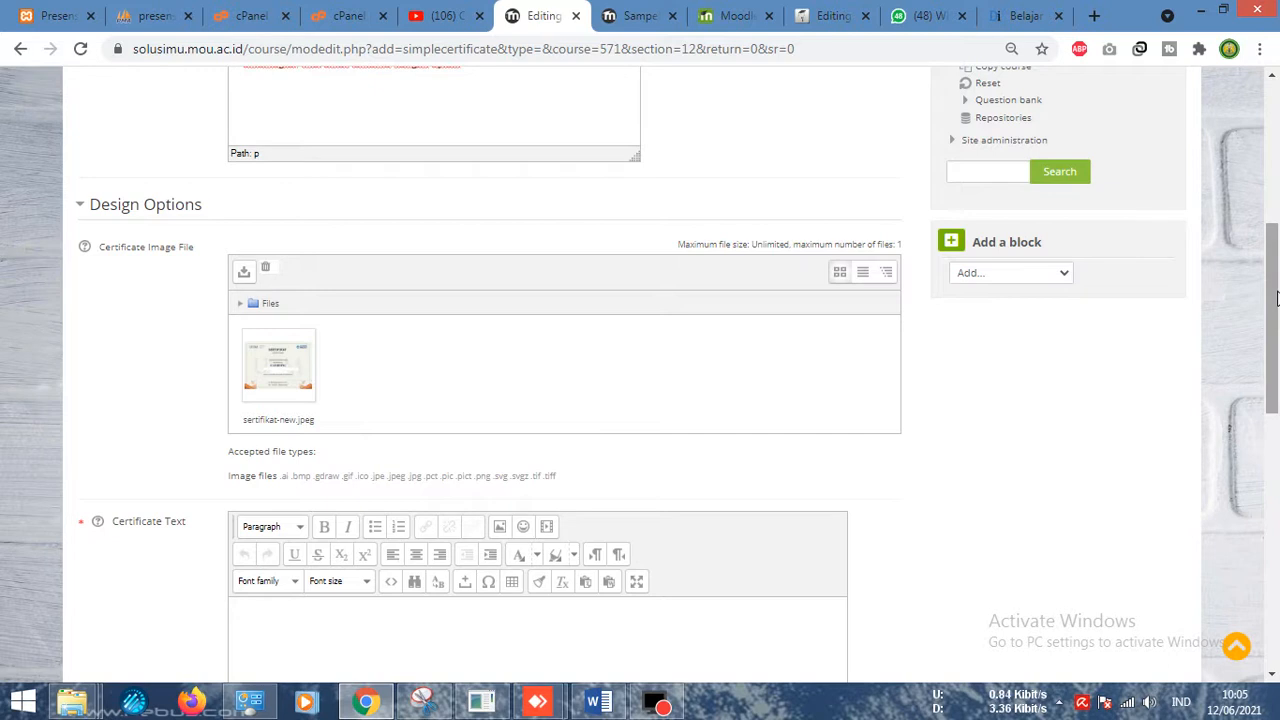
# Open the course's "Pembuatan sertifikat" section from the sample certificate page and copy the HTML code block listed under "Koding"
pyautogui.moveTo(1273, 297); pyautogui.dragTo(1273, 394)
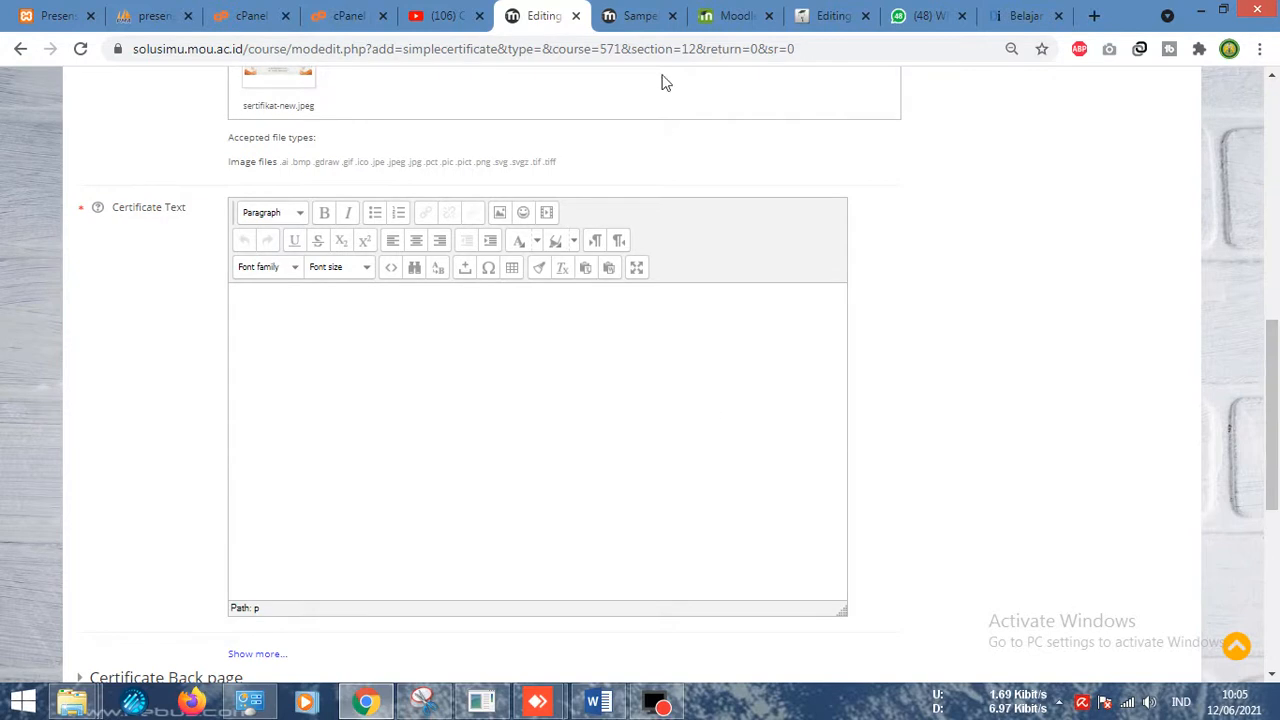
pyautogui.click(636, 15)
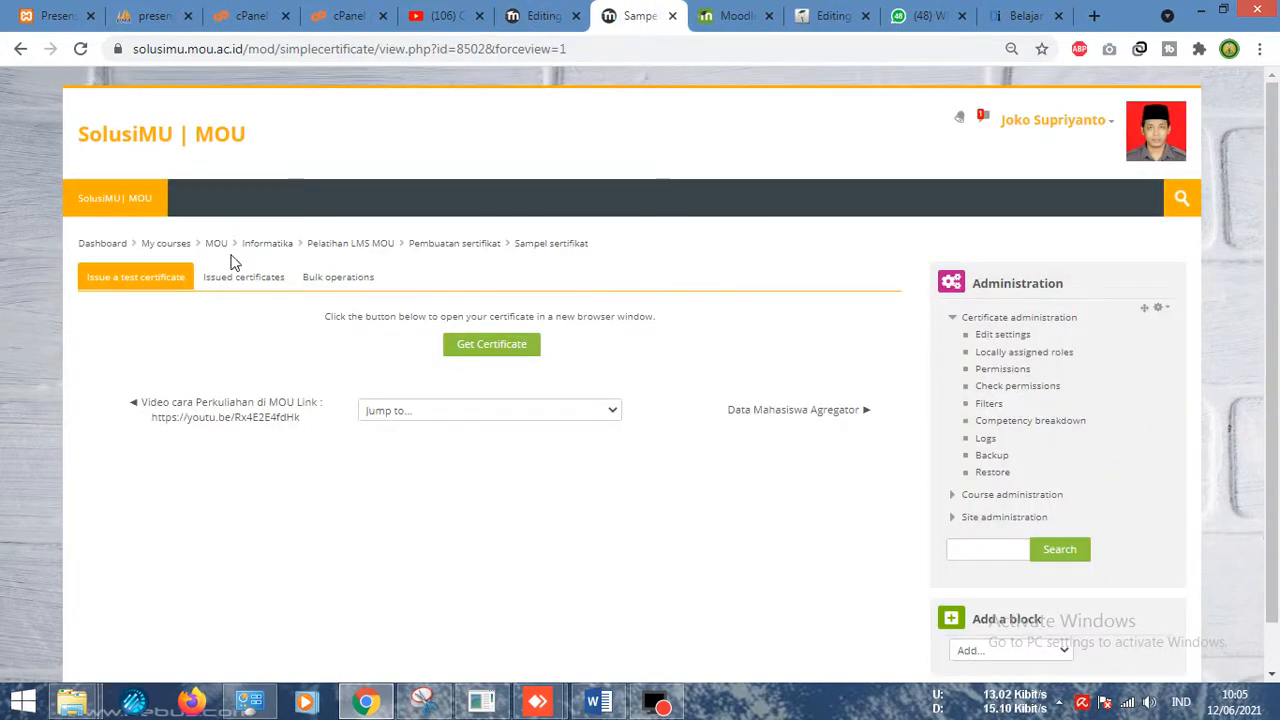
pyautogui.click(430, 250)
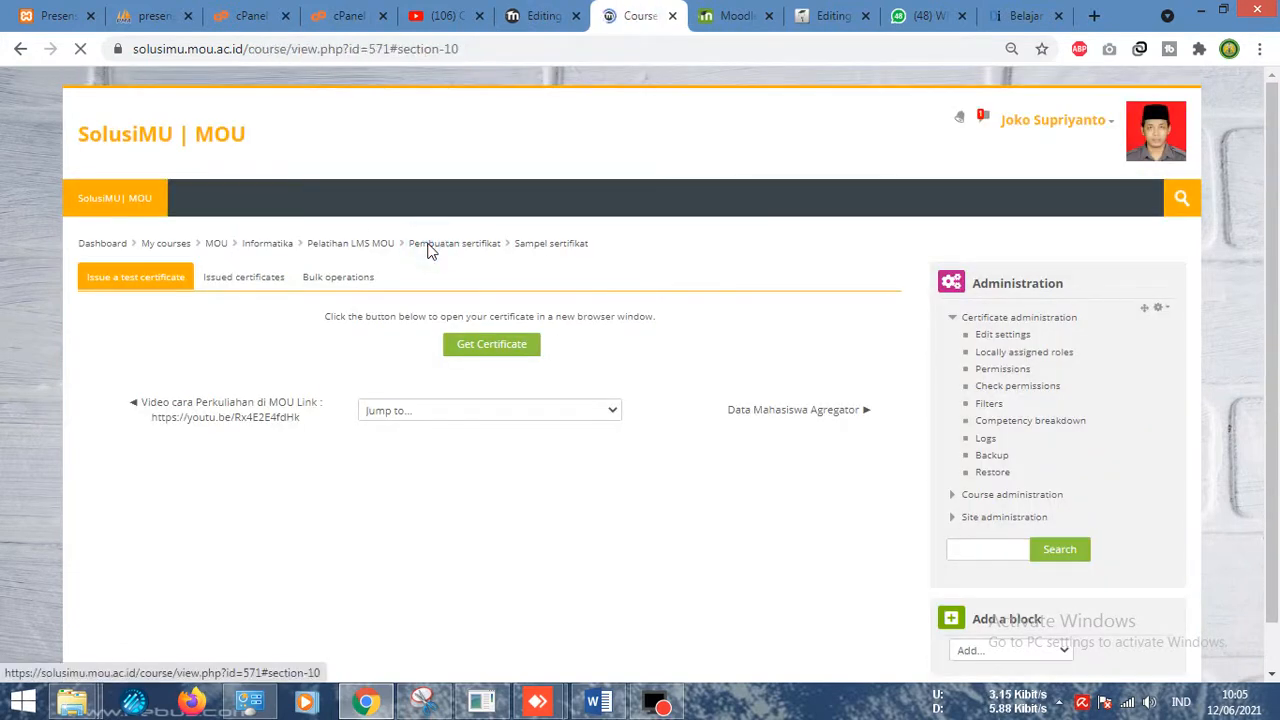
pyautogui.click(543, 15)
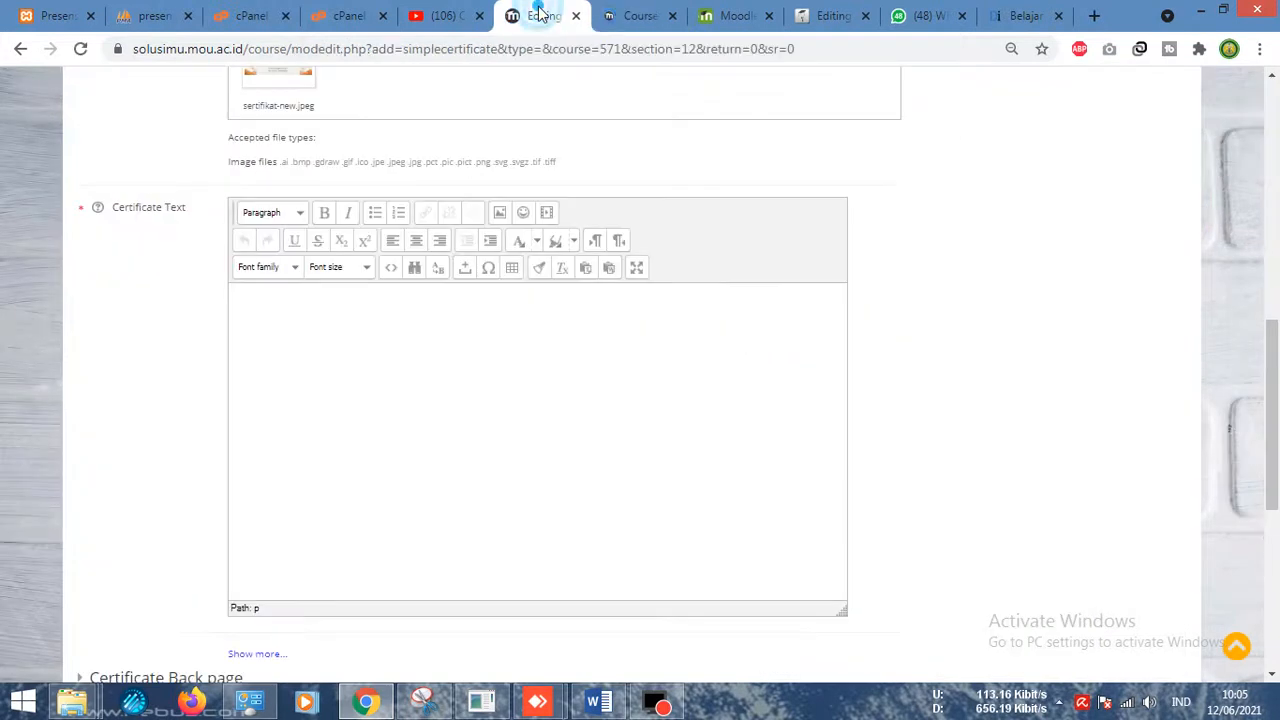
pyautogui.click(636, 15)
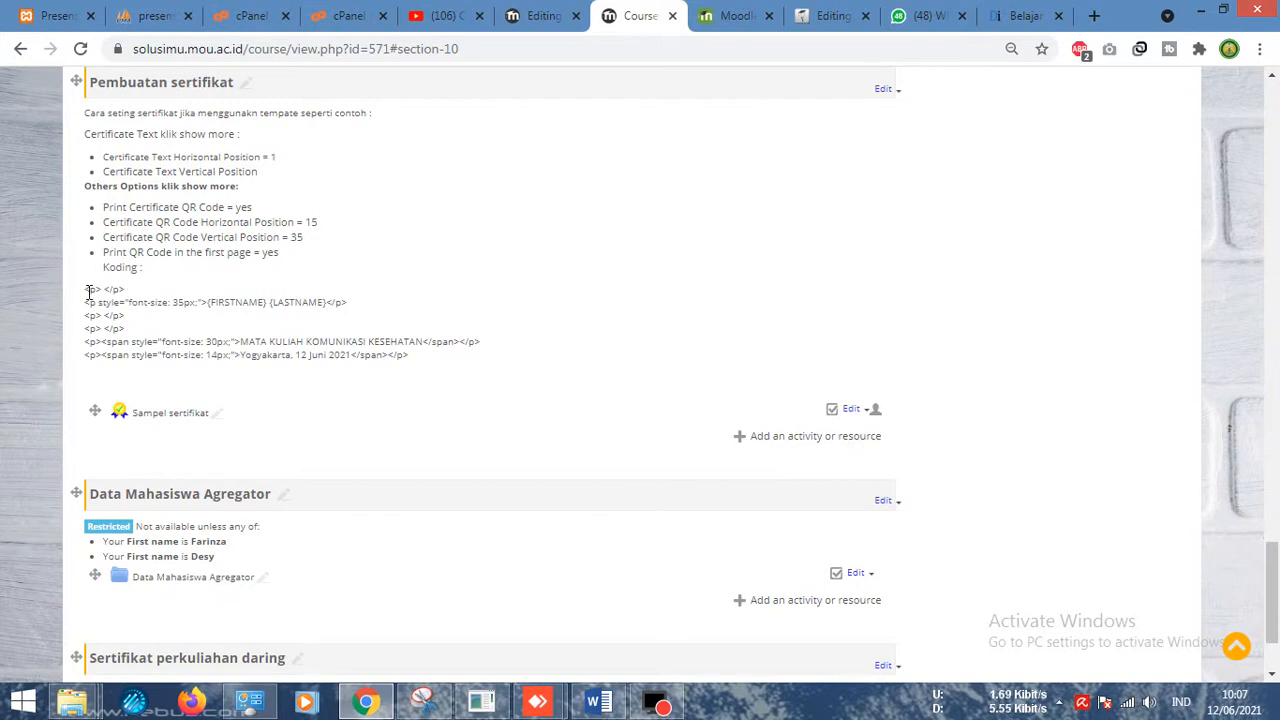
pyautogui.moveTo(86, 289); pyautogui.dragTo(449, 362)
pyautogui.hotkey('ctrl', 'c')
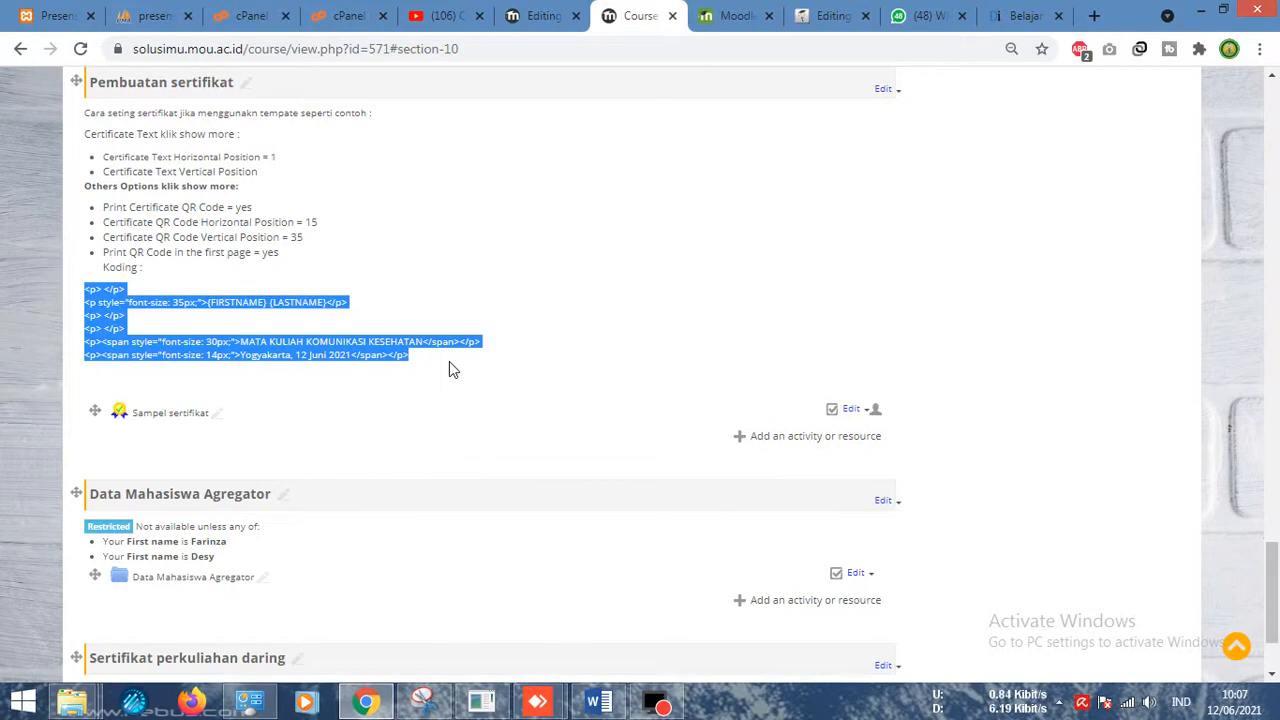
# Return to the certificate form and paste the copied code into the HTML source of the Certificate Text
pyautogui.click(541, 16)
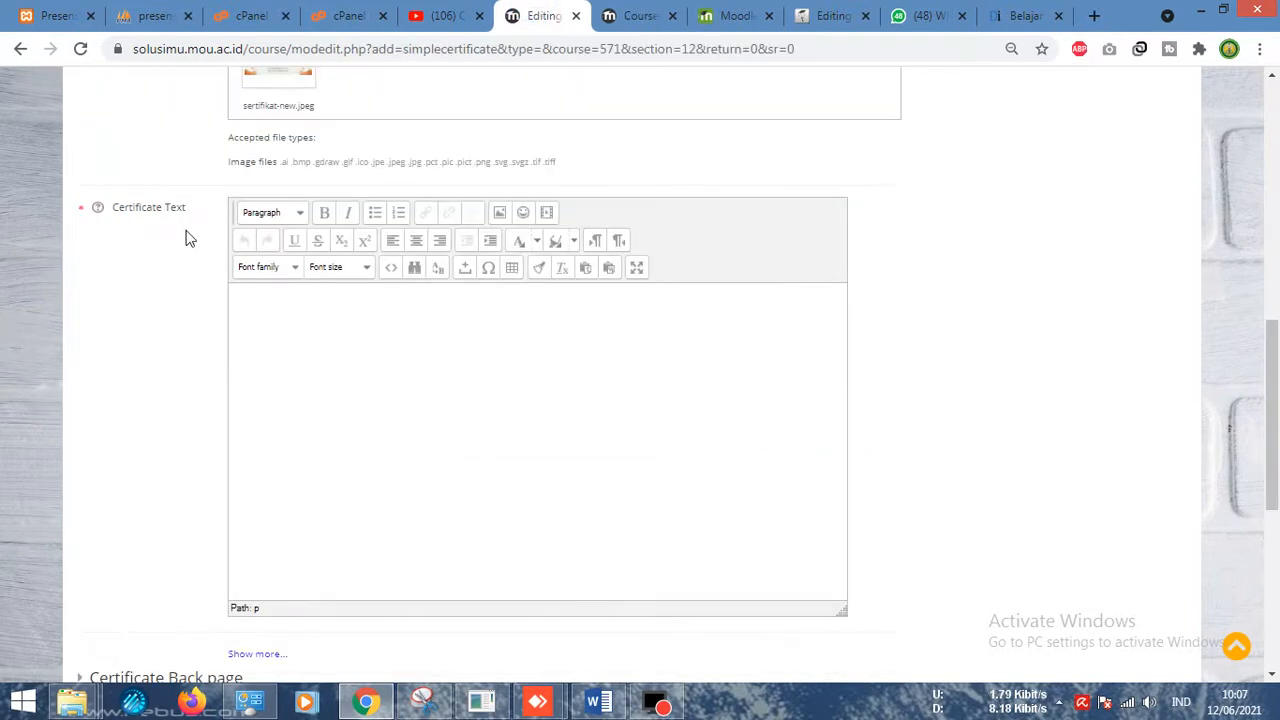
pyautogui.click(388, 276)
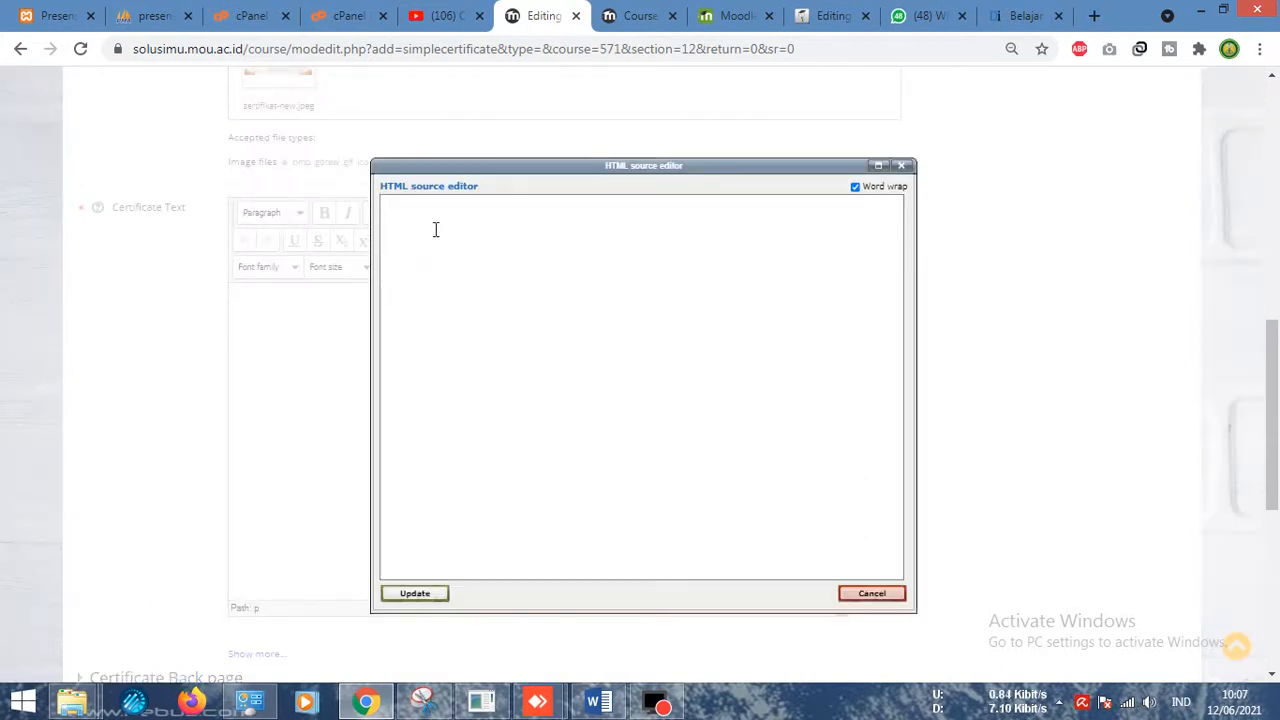
pyautogui.hotkey('ctrl', 'v')
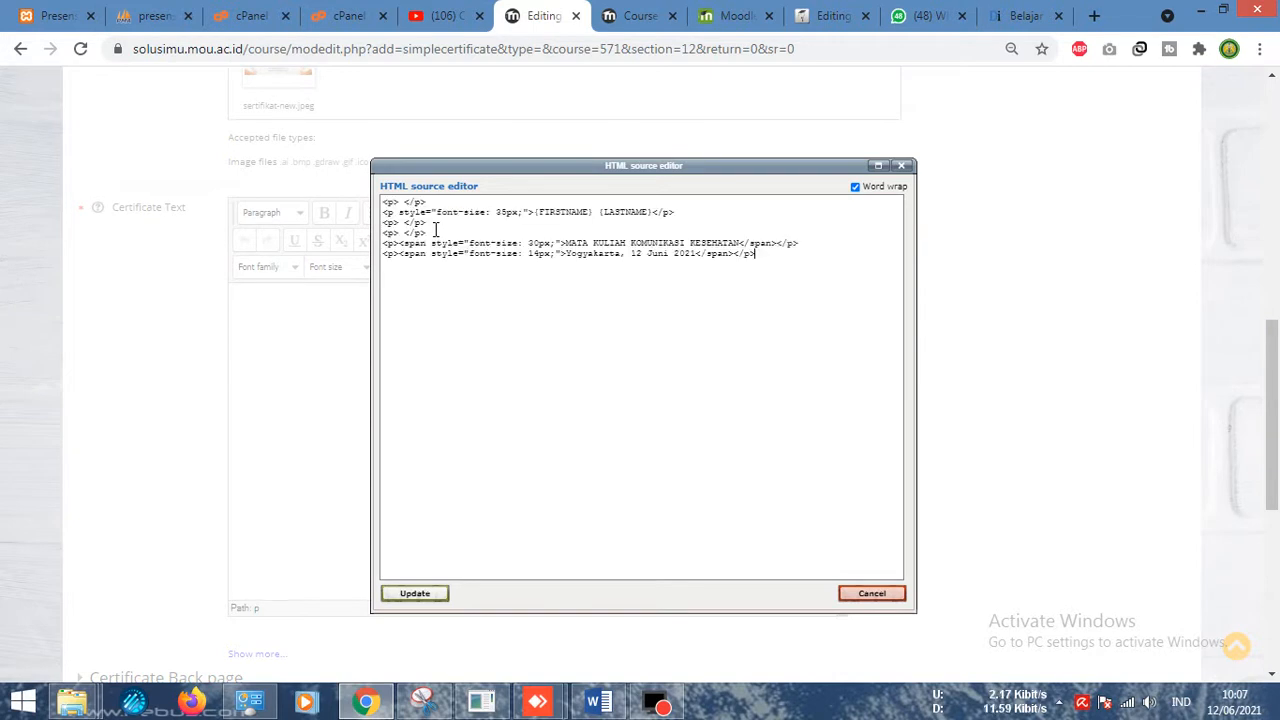
# Remove the space between {FIRSTNAME} and {LASTNAME} in the Certificate Text's HTML source
pyautogui.click(1261, 49)
pyautogui.click(1203, 223)
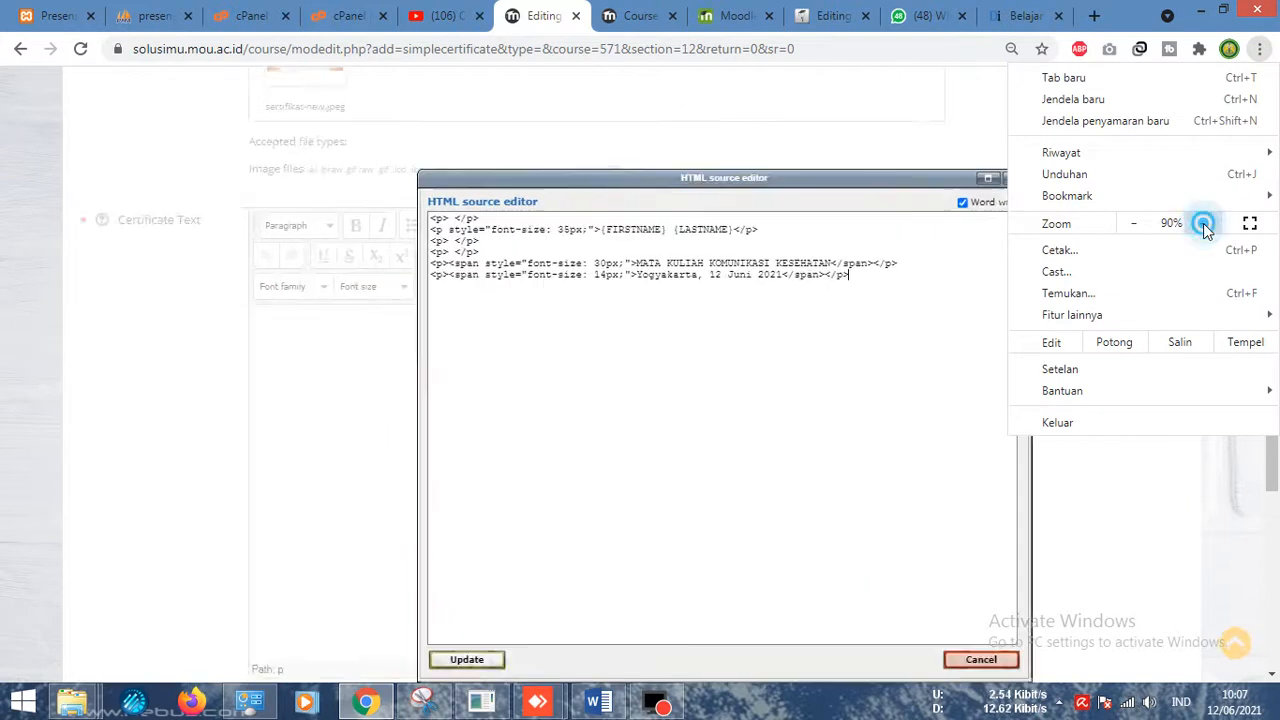
pyautogui.click(1203, 223)
pyautogui.click(1203, 223)
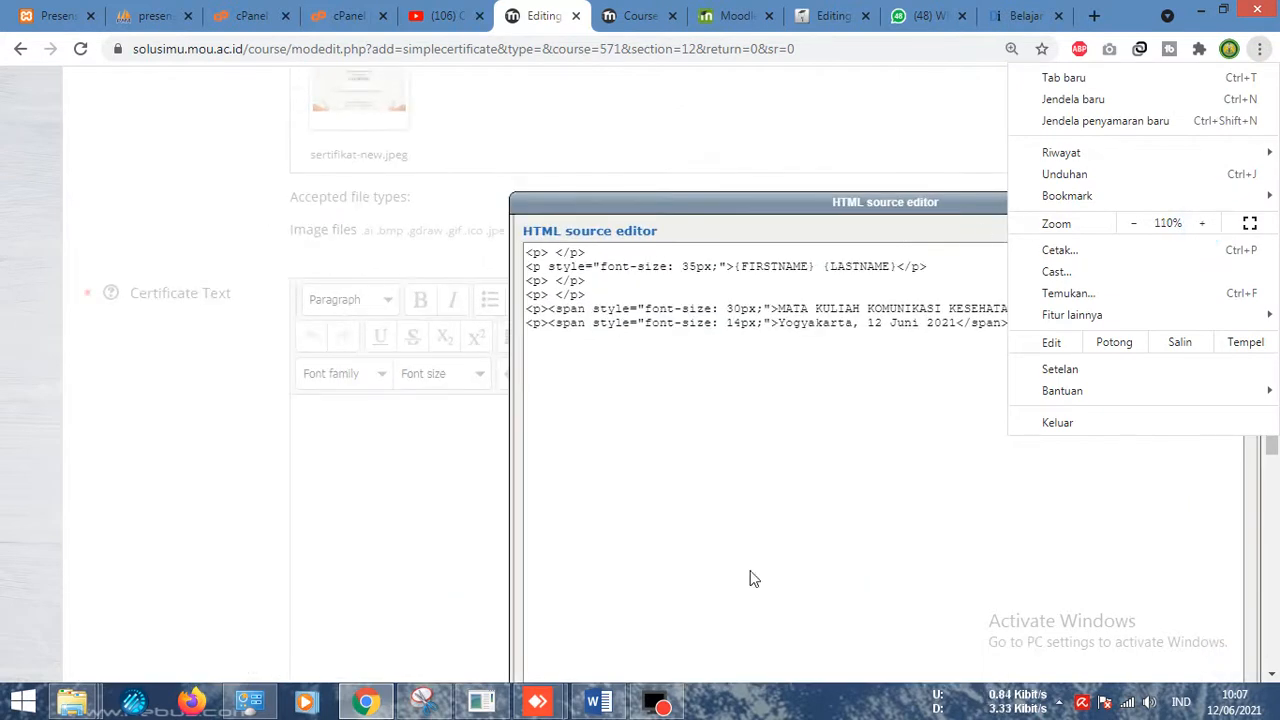
pyautogui.scroll(-5, 1240, 450)
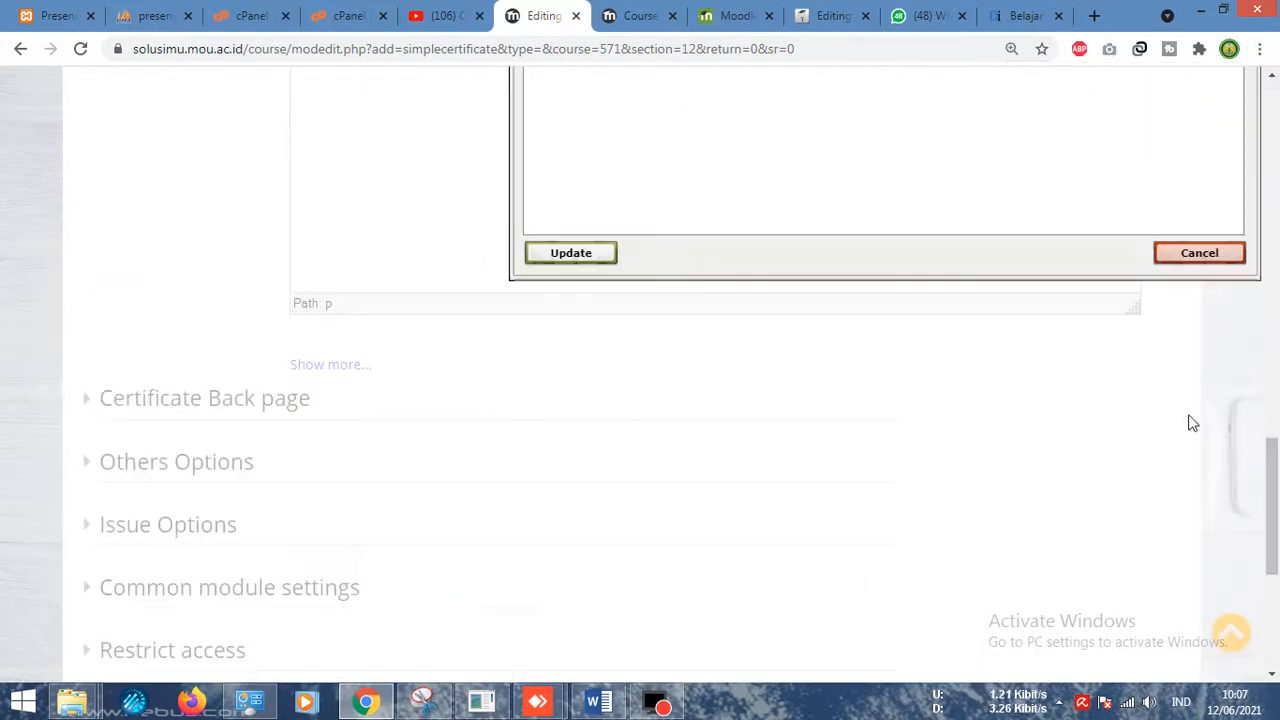
pyautogui.moveTo(1267, 463); pyautogui.dragTo(1210, 348)
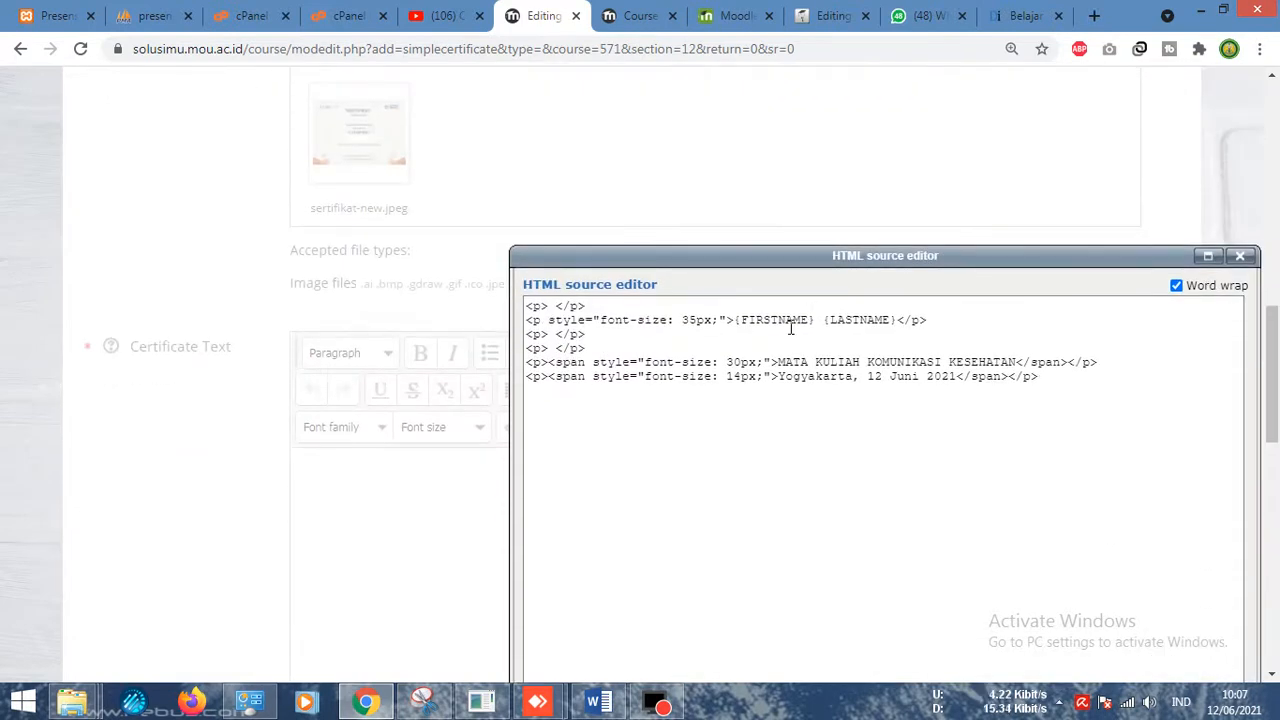
pyautogui.click(841, 319)
pyautogui.click(822, 319)
pyautogui.press('BackSpace')
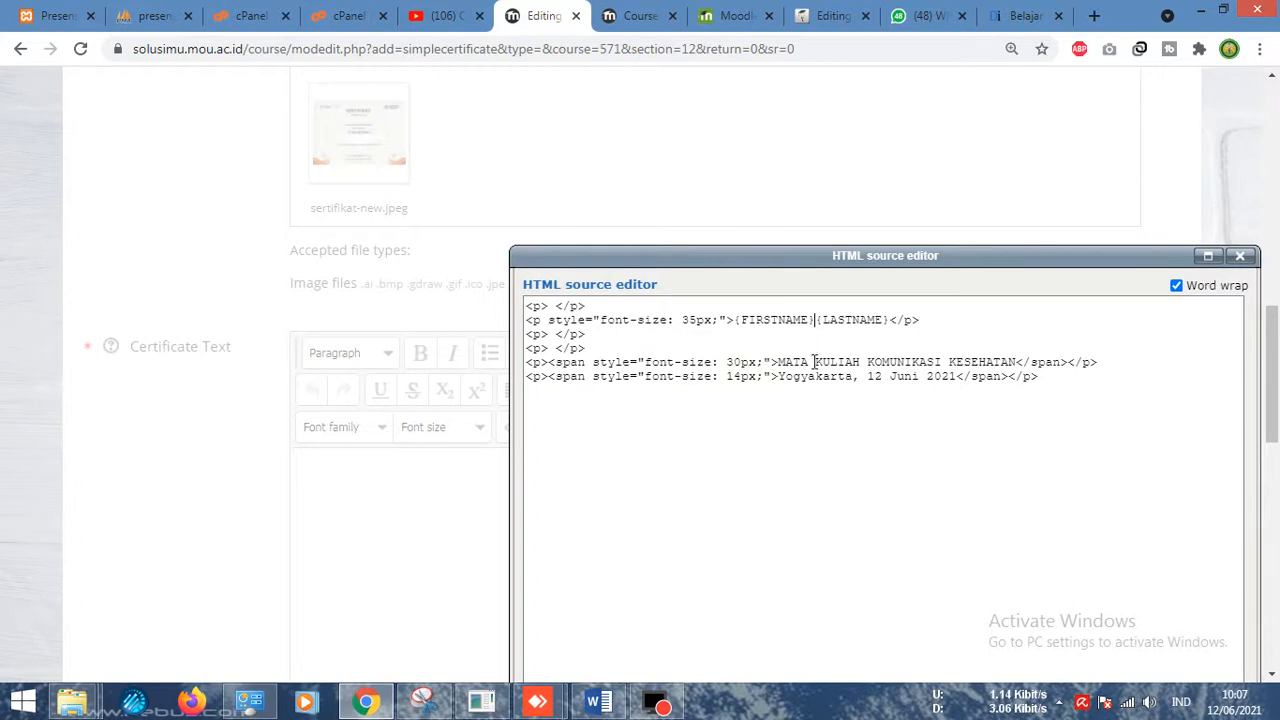
# Check the course title and date lines in the HTML source, and update the Certificate Text with the edited code
pyautogui.moveTo(1015, 362); pyautogui.dragTo(942, 360)
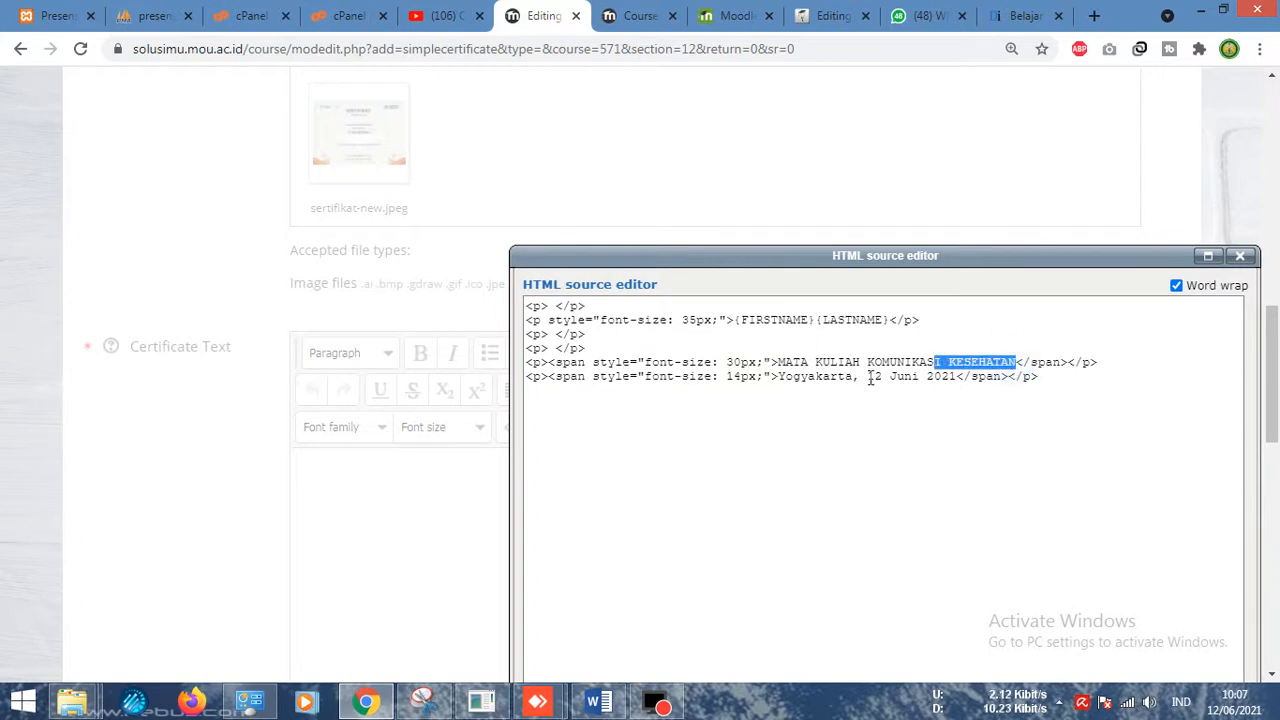
pyautogui.moveTo(960, 376); pyautogui.dragTo(874, 378)
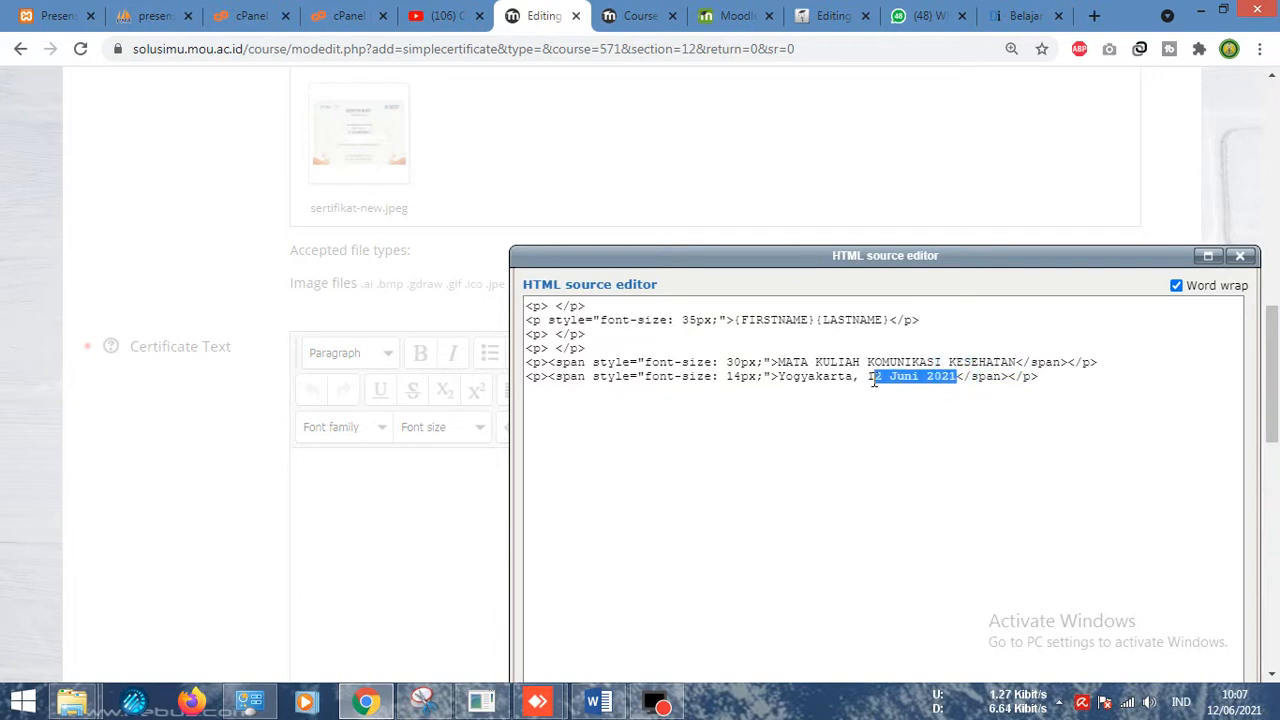
pyautogui.moveTo(1274, 330); pyautogui.dragTo(1276, 408)
pyautogui.click(608, 497)
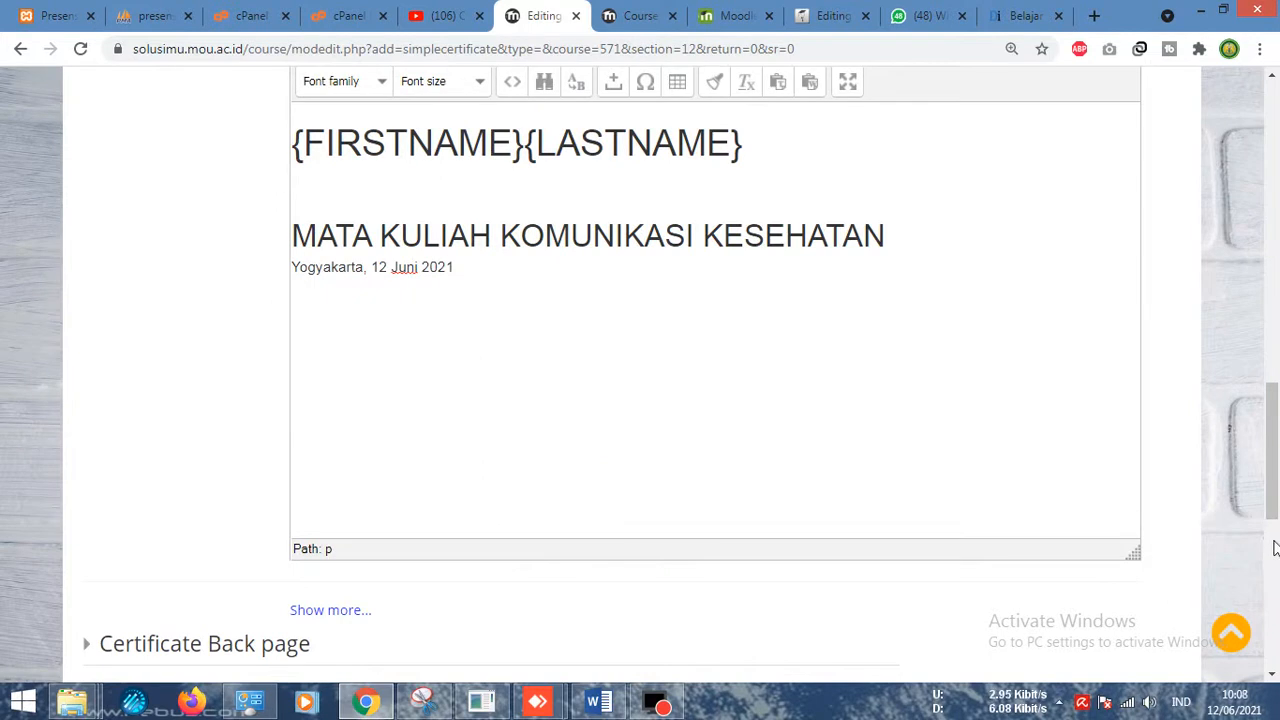
pyautogui.moveTo(1272, 510); pyautogui.dragTo(1266, 478)
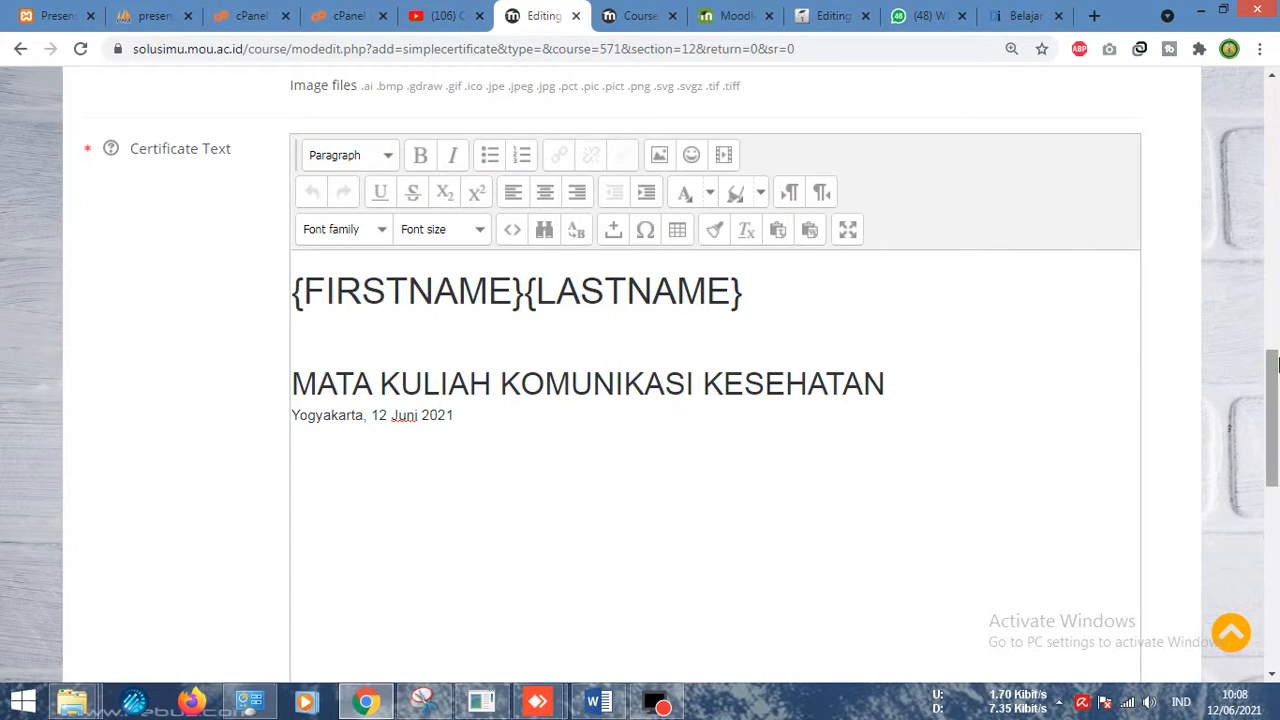
# Show the additional certificate text settings and set Certificate Text Horizontal Position to 1, following the notes on the course page
pyautogui.moveTo(1274, 378); pyautogui.dragTo(1274, 505)
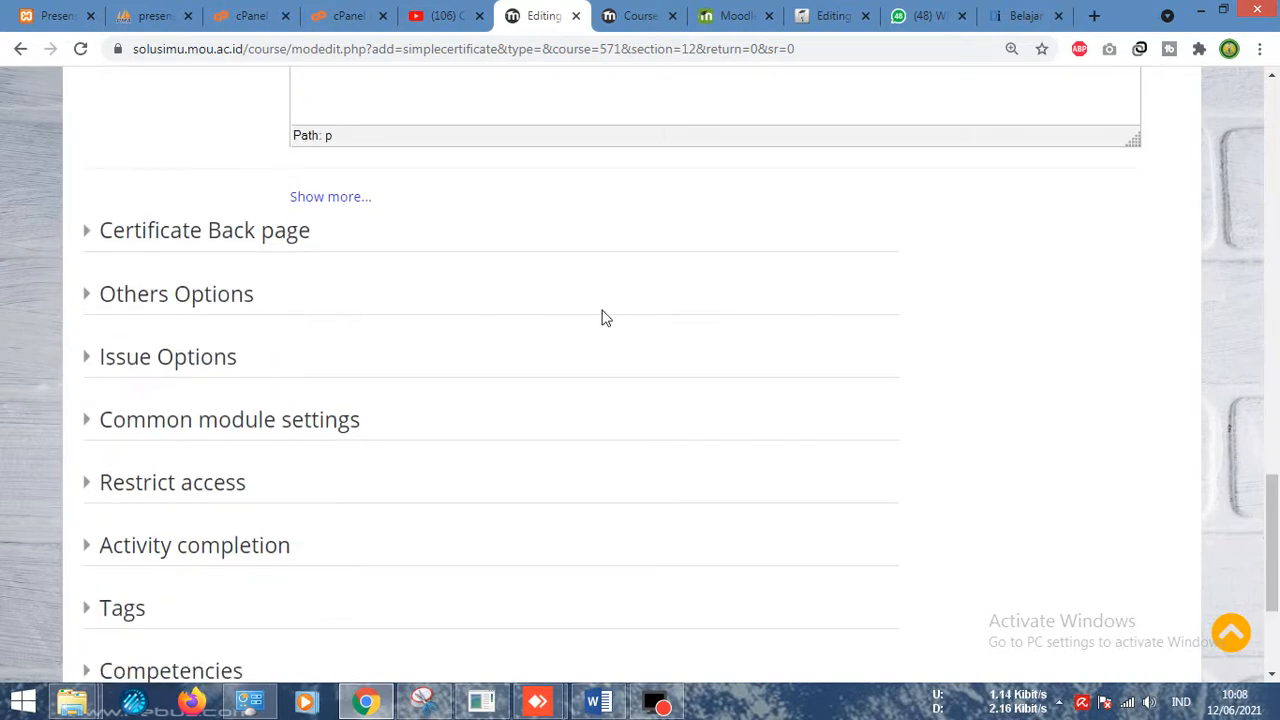
pyautogui.click(340, 198)
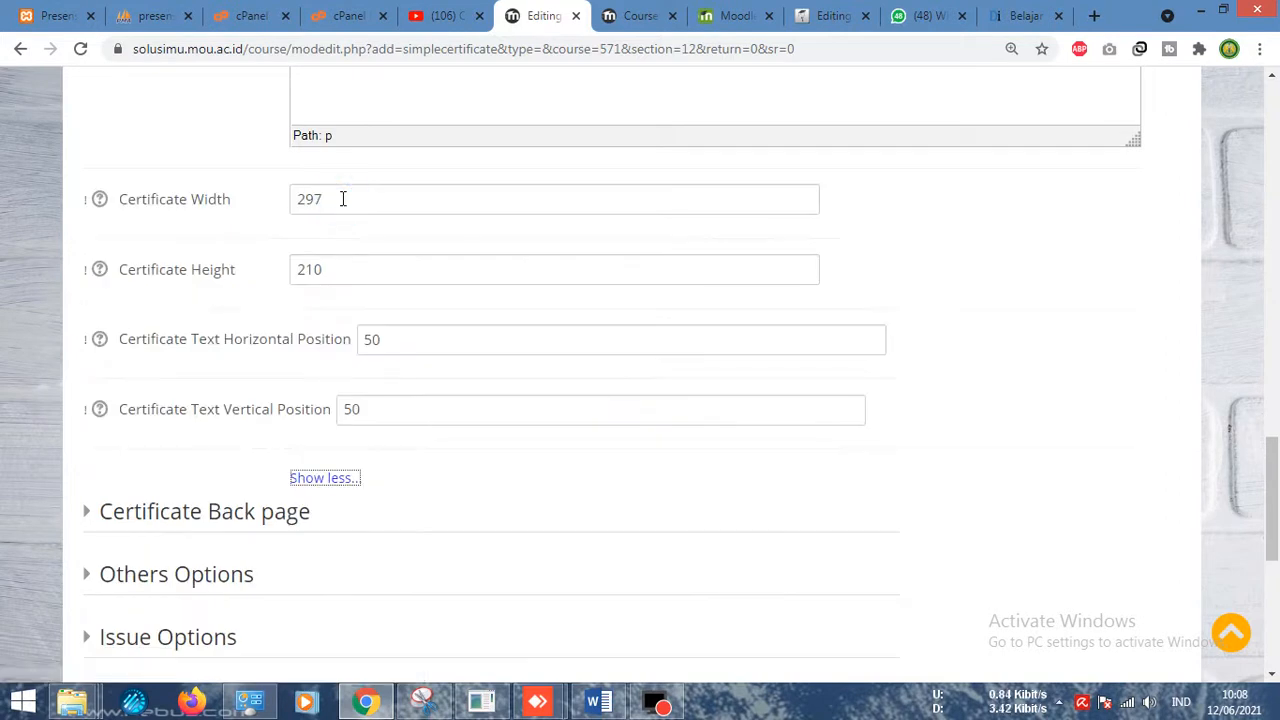
pyautogui.click(640, 12)
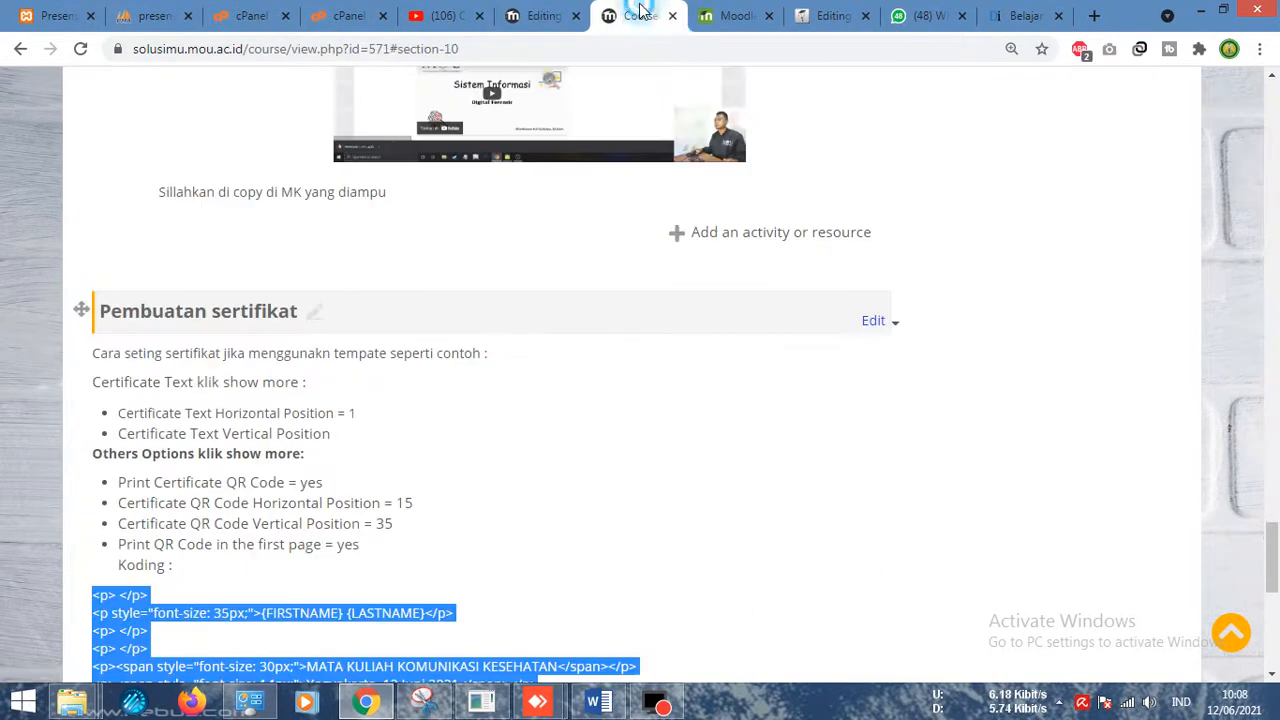
pyautogui.click(303, 414)
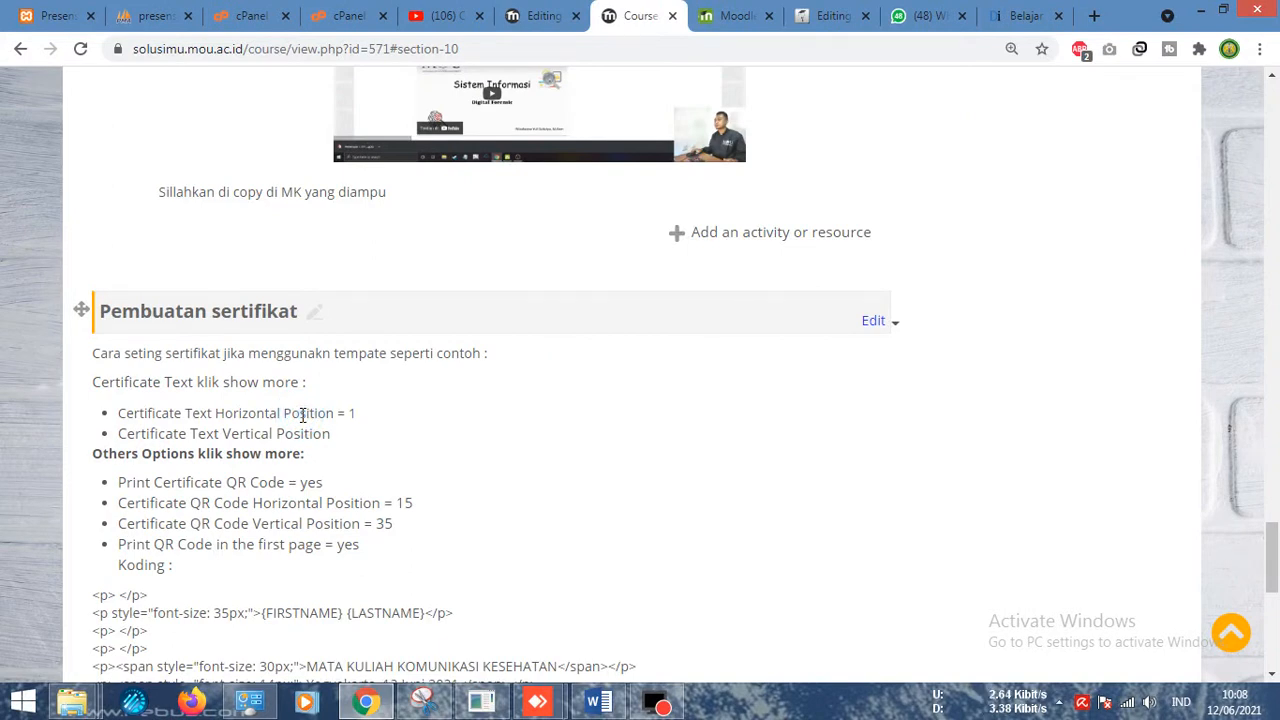
pyautogui.click(538, 22)
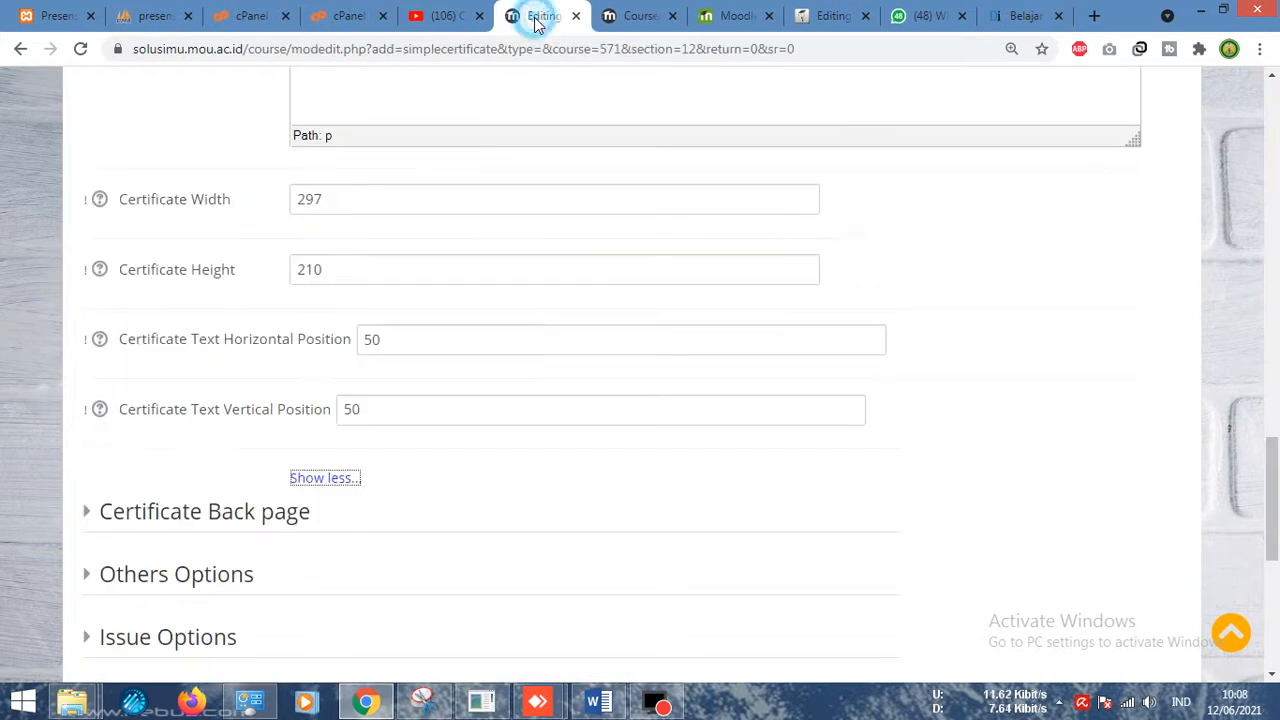
pyautogui.doubleClick(414, 337)
pyautogui.write('1')
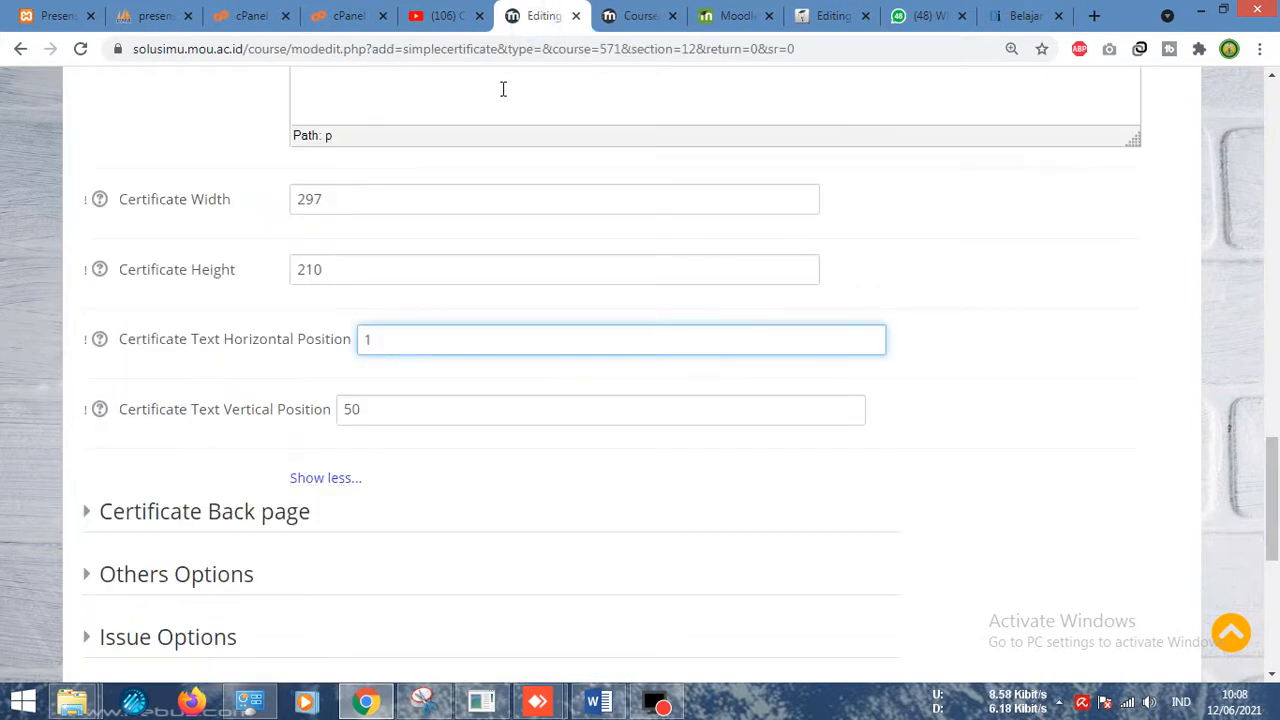
# Look up the text vertical position in the course page's notes and set Certificate Text Vertical Position to 35
pyautogui.click(644, 10)
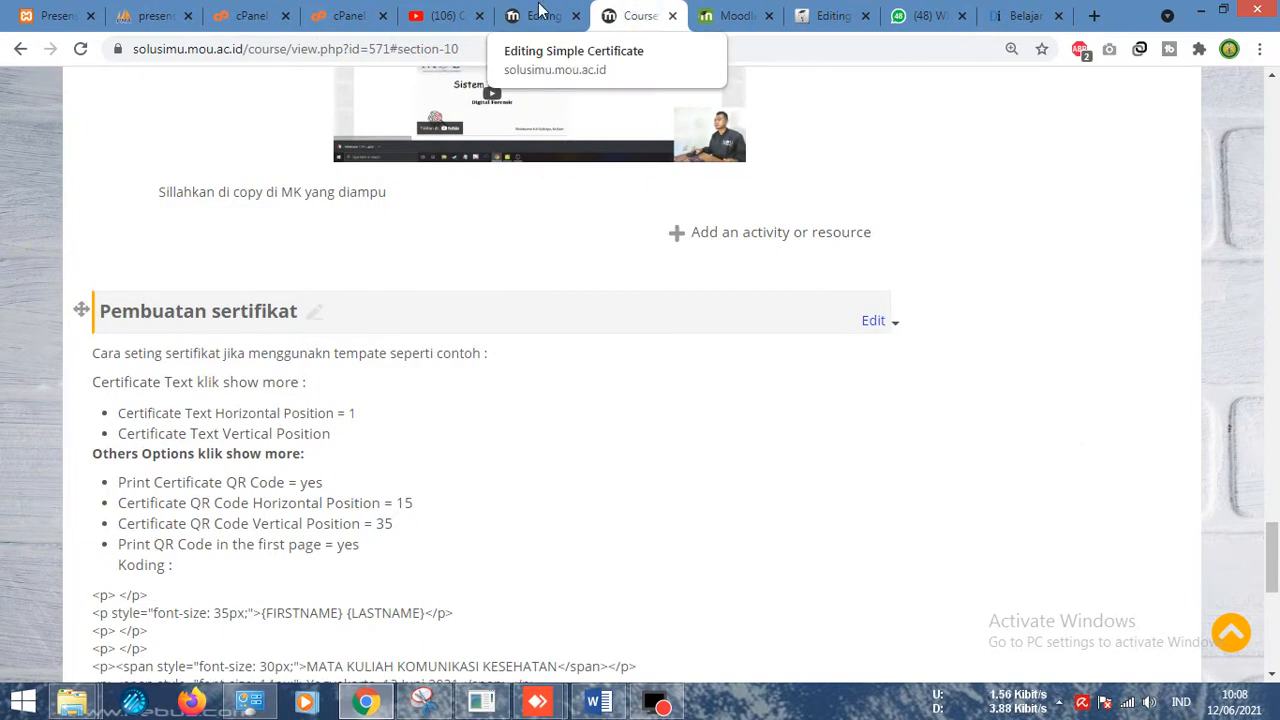
pyautogui.click(540, 14)
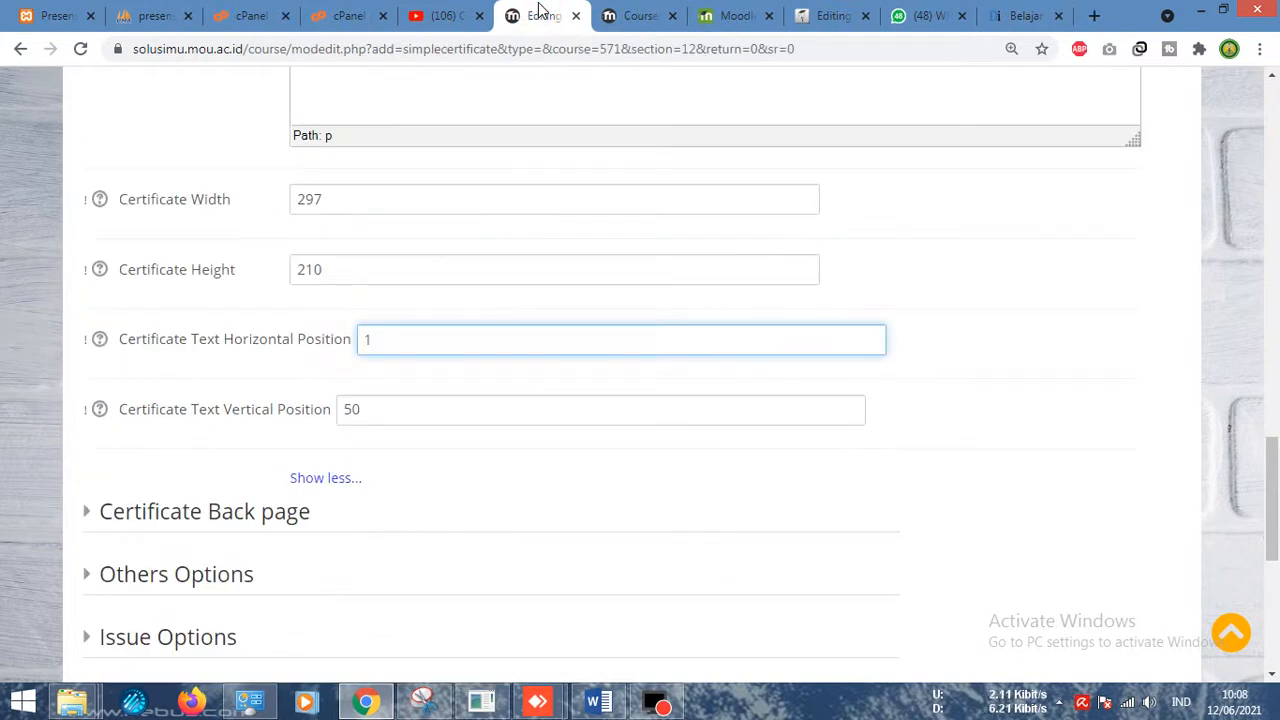
pyautogui.press('Tab')
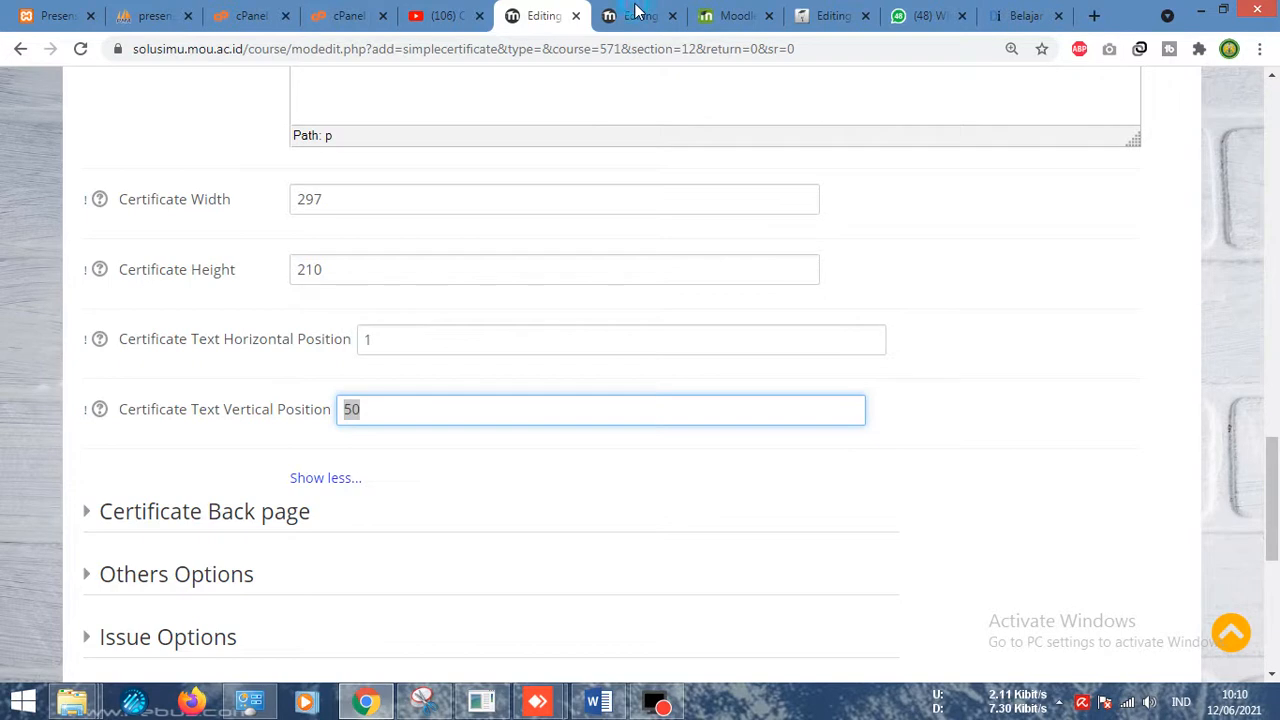
pyautogui.click(636, 12)
pyautogui.click(21, 49)
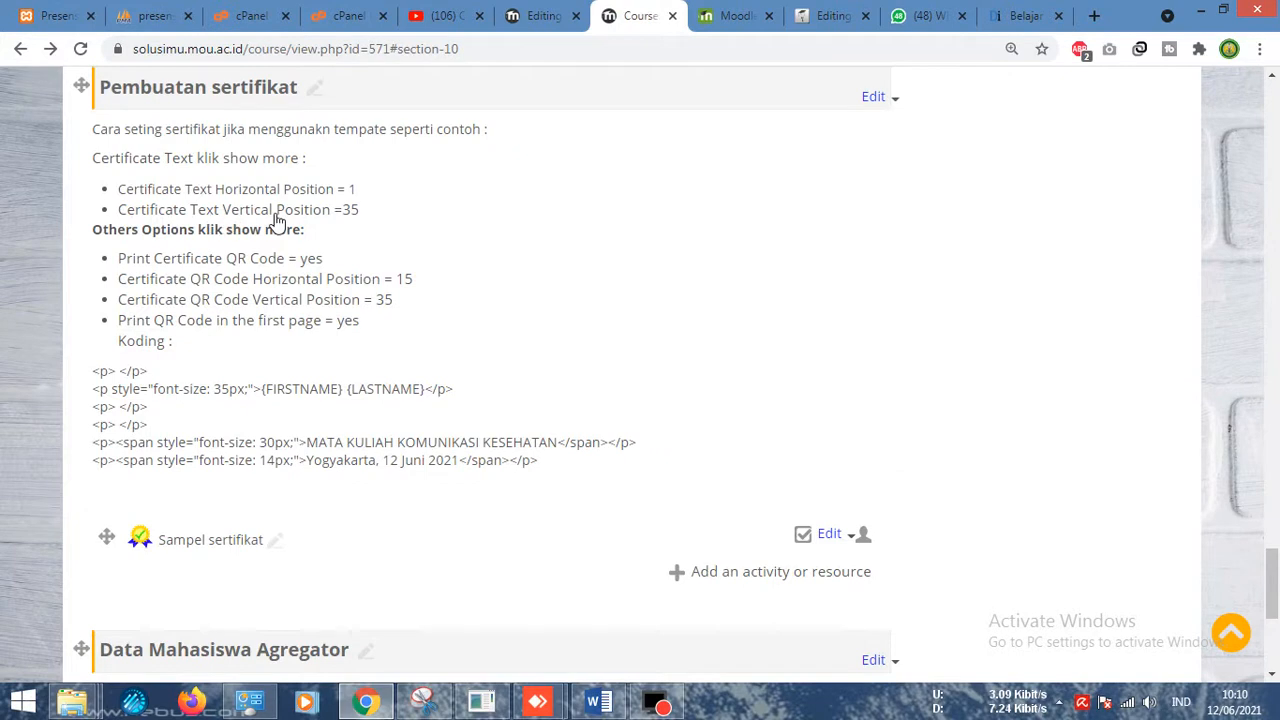
pyautogui.hotkey('ctrl', 'shift', 'Tab')
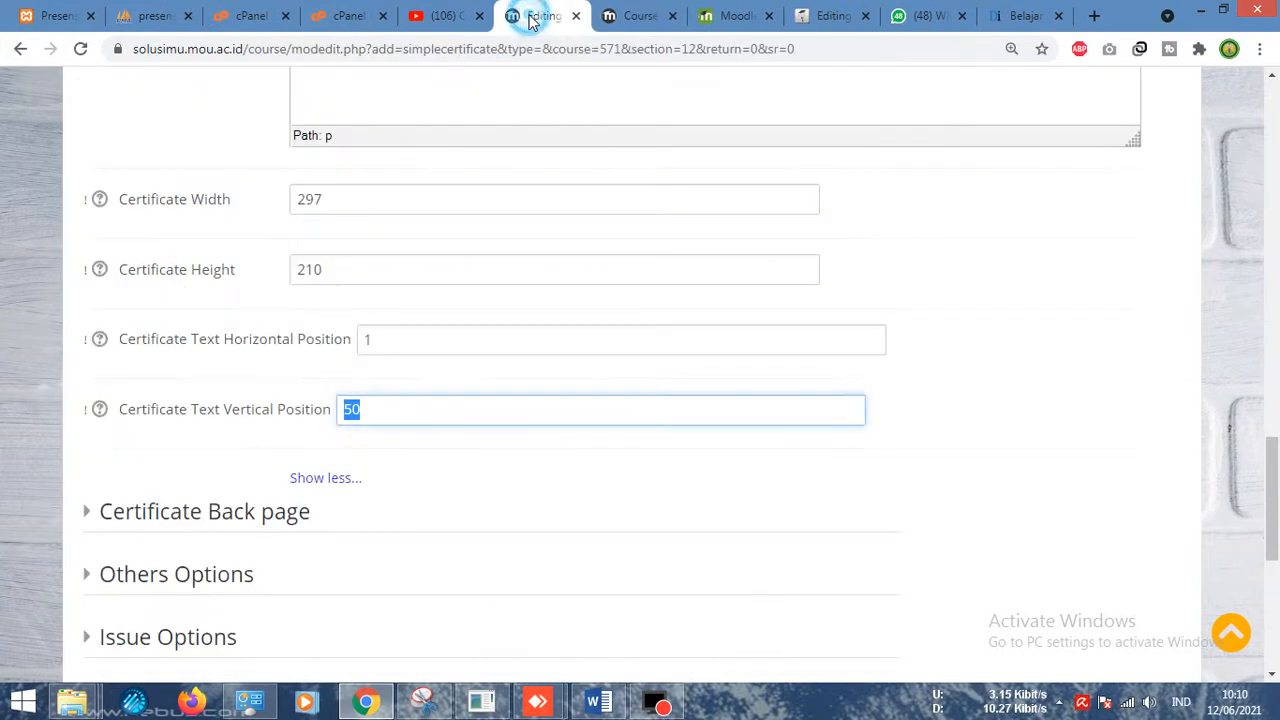
pyautogui.write('3')
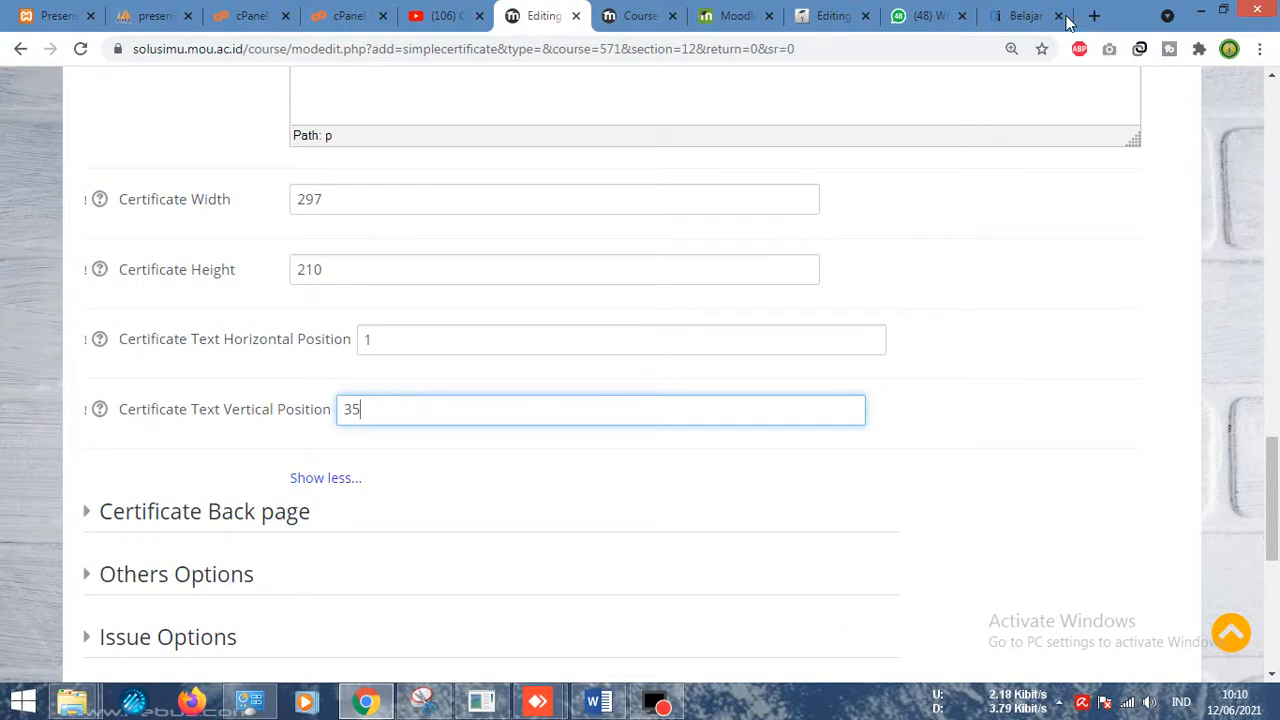
# View the sertifikat-new.jpeg template from the desktop to check the text placement, and return to the text position settings in Chrome
pyautogui.click(1199, 10)
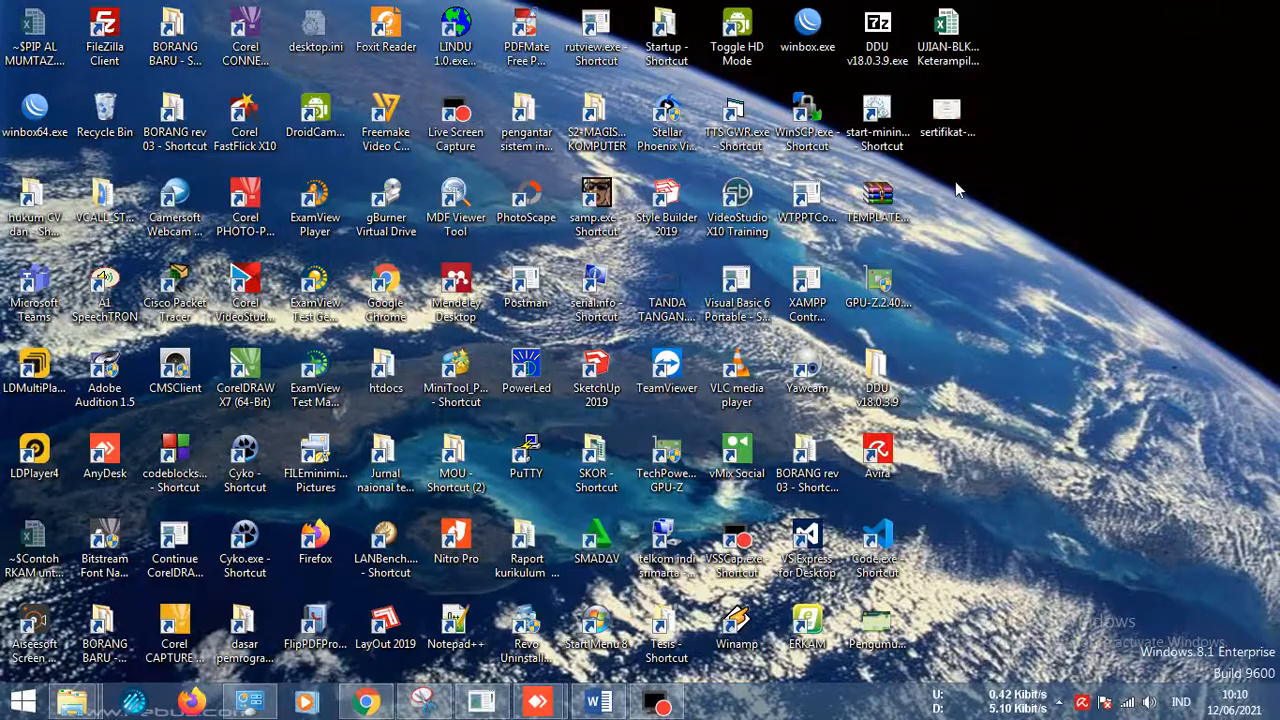
pyautogui.doubleClick(953, 112)
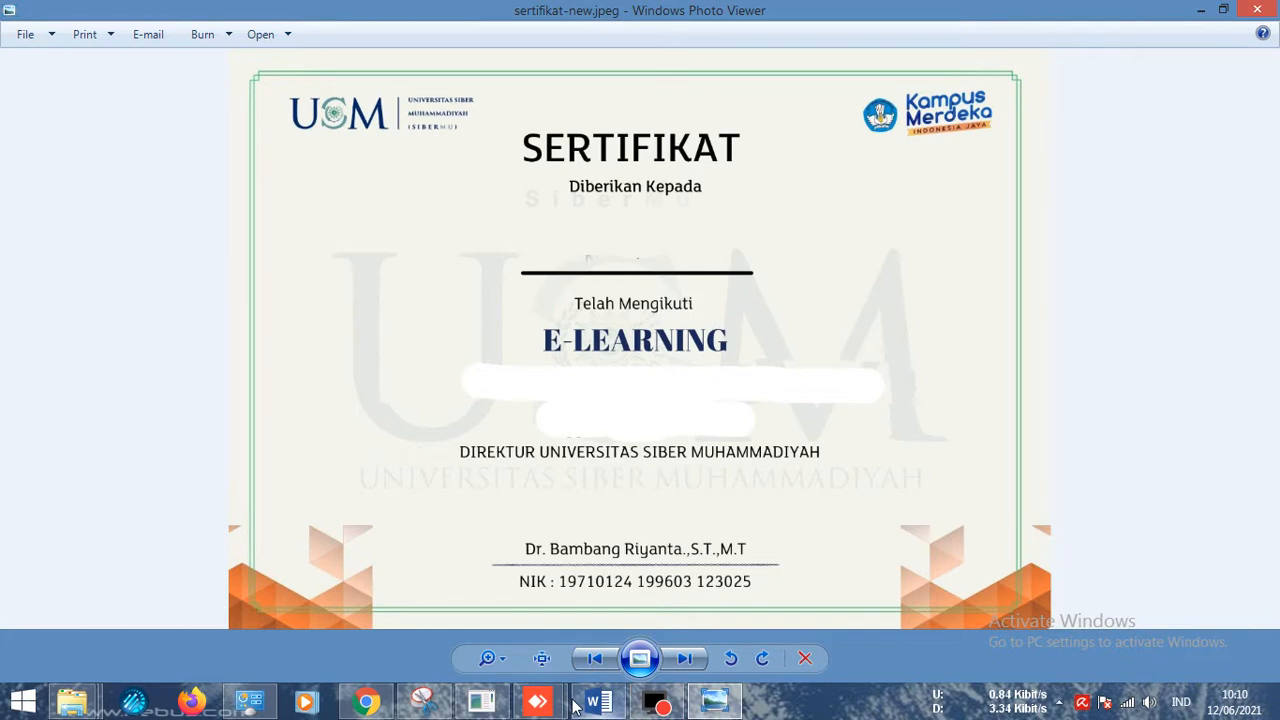
pyautogui.moveTo(578, 704)
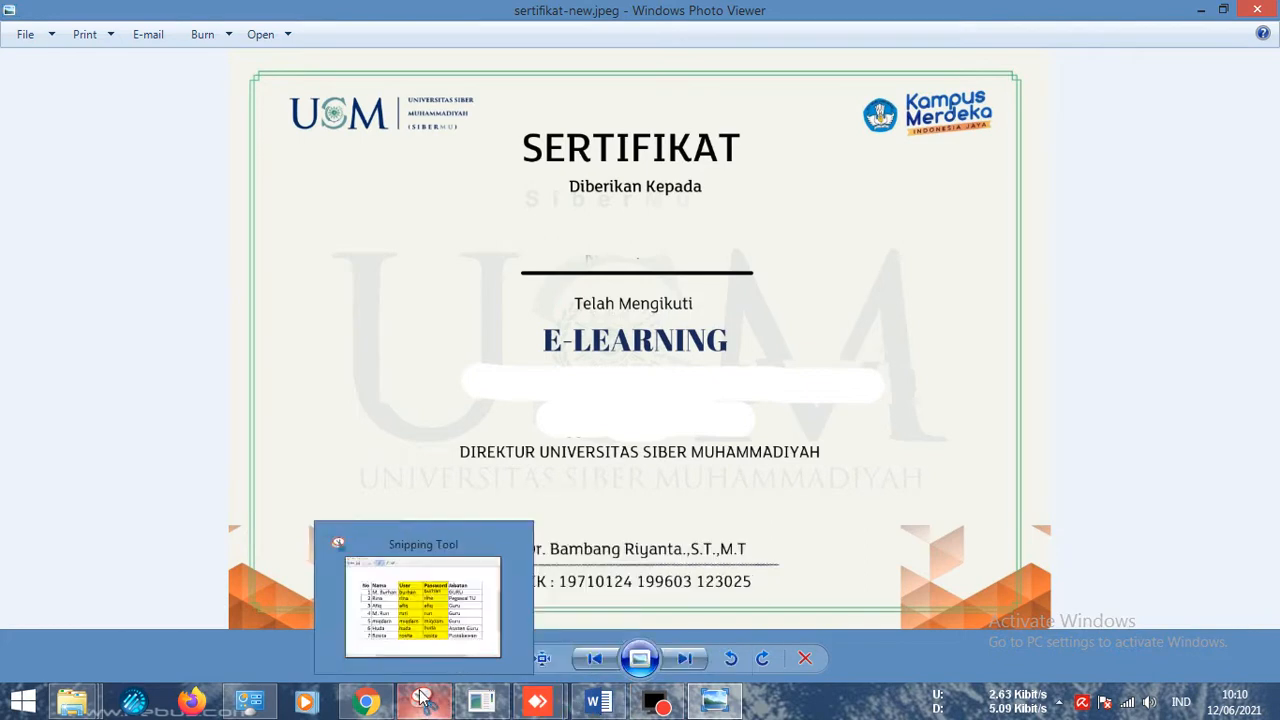
pyautogui.moveTo(455, 705)
pyautogui.click(366, 703)
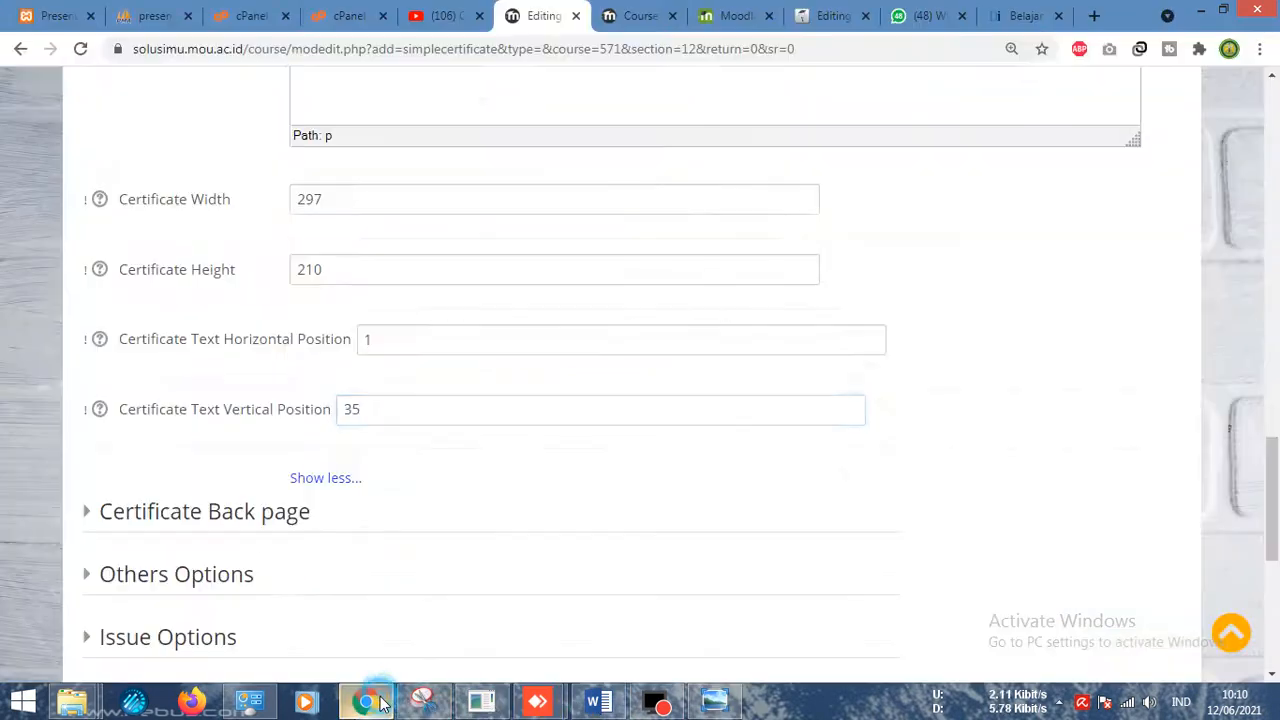
pyautogui.click(383, 341)
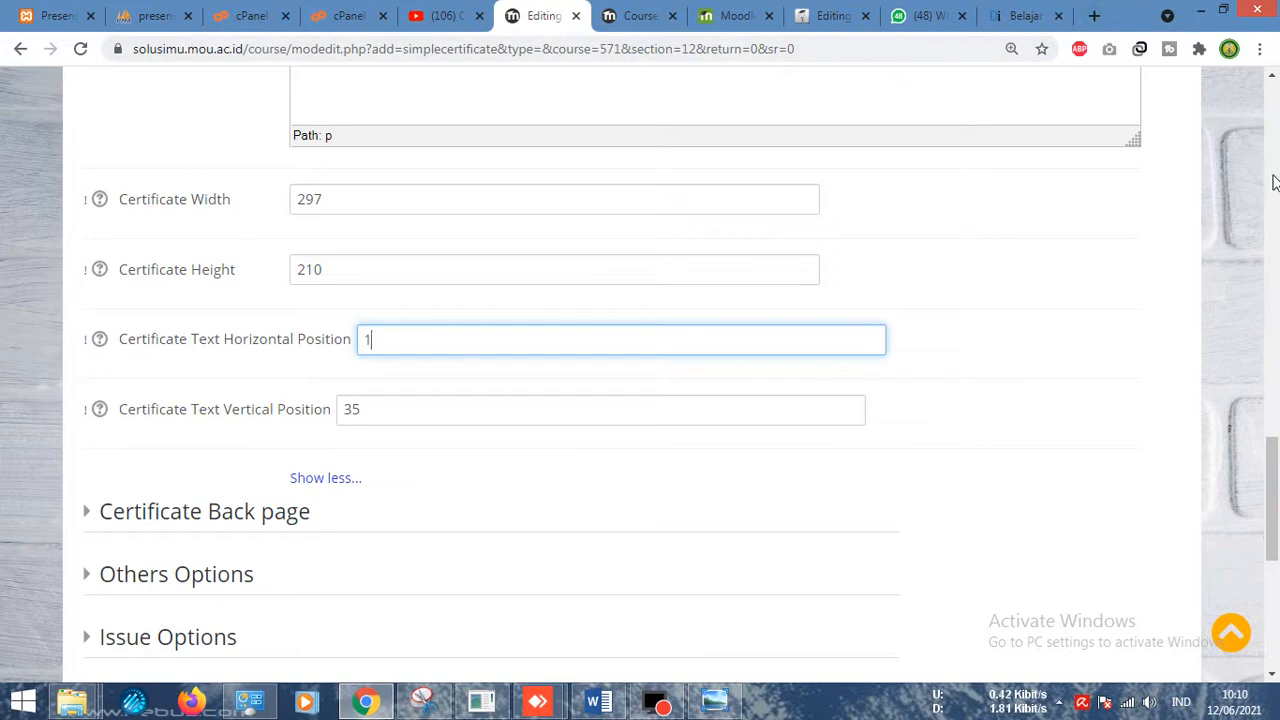
# Compare the Certificate Text content with the sertifikat-new.jpeg template, and return to the certificate settings in Chrome
pyautogui.moveTo(1274, 459); pyautogui.dragTo(1232, 343)
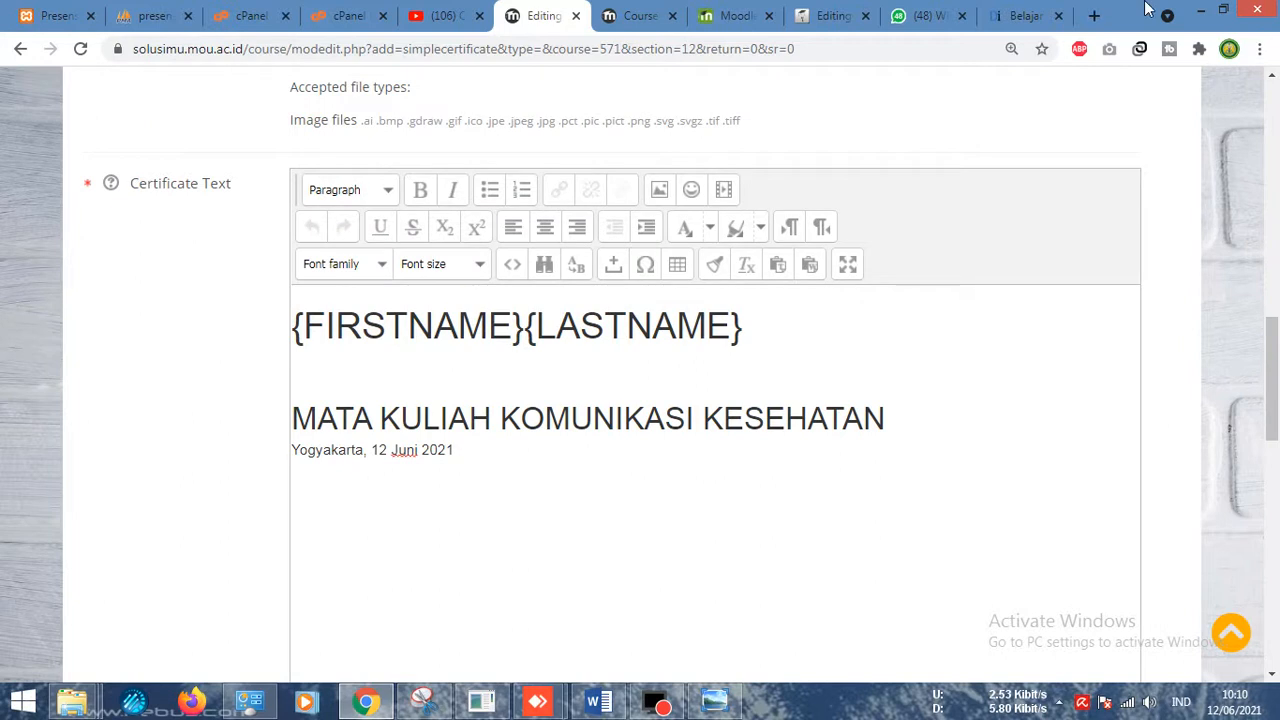
pyautogui.click(1200, 10)
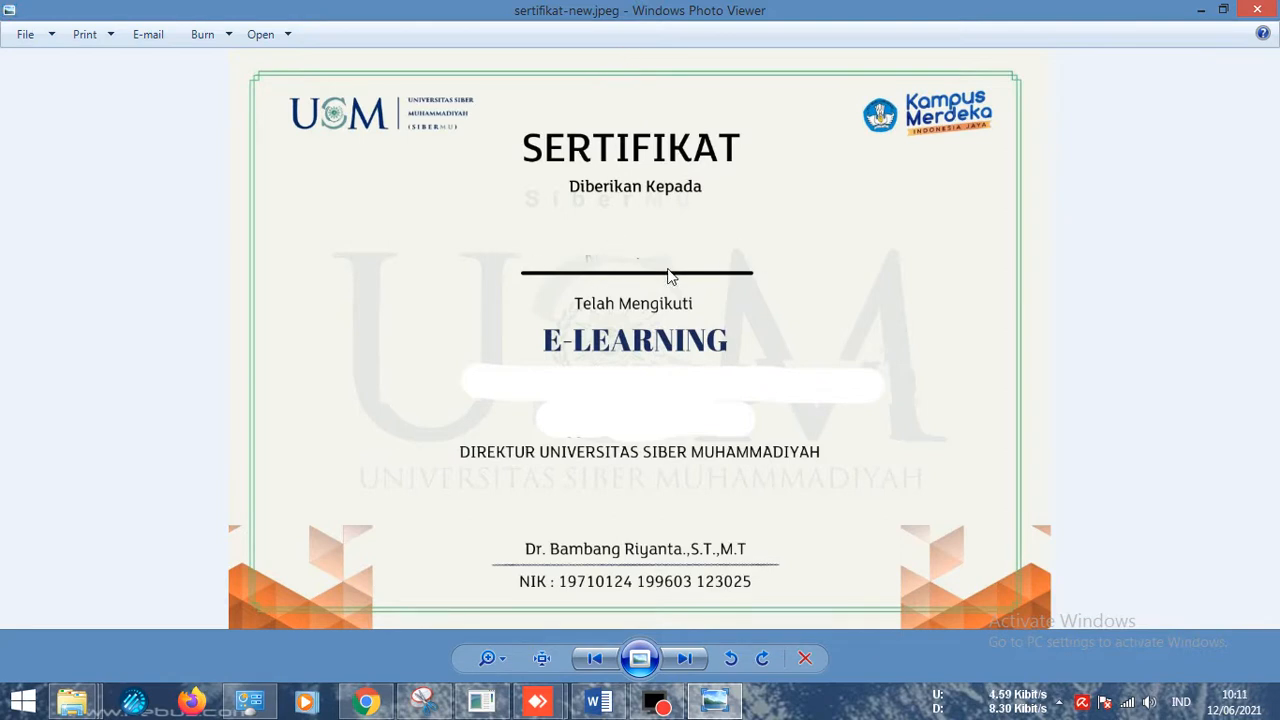
pyautogui.click(1205, 9)
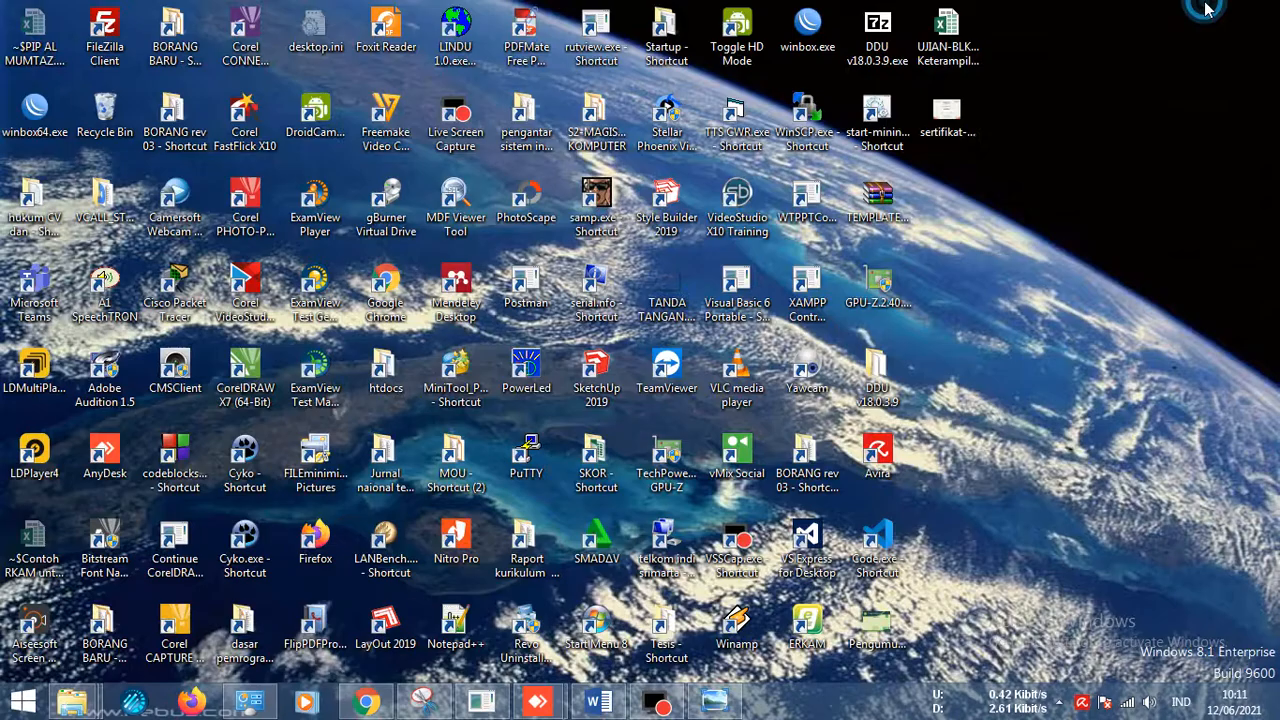
pyautogui.click(368, 703)
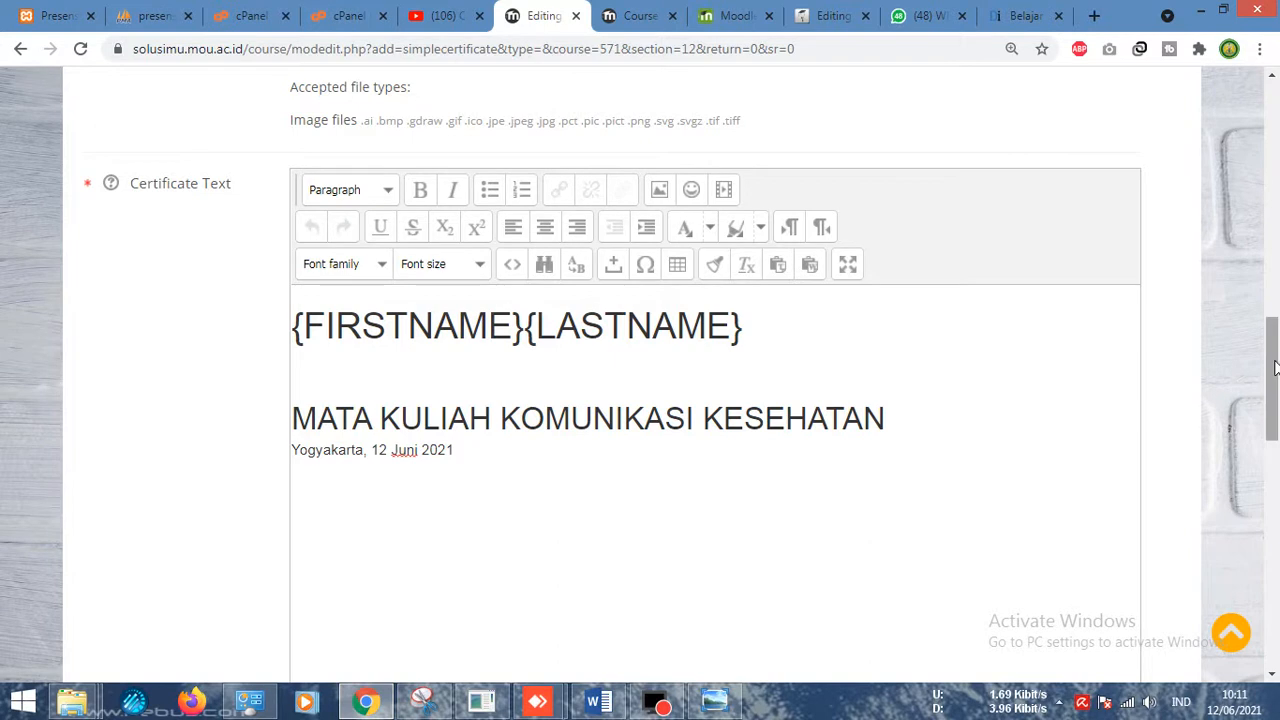
# Expand the Others Options section and check the course page's notes for the required QR code settings
pyautogui.moveTo(1275, 368); pyautogui.dragTo(1278, 532)
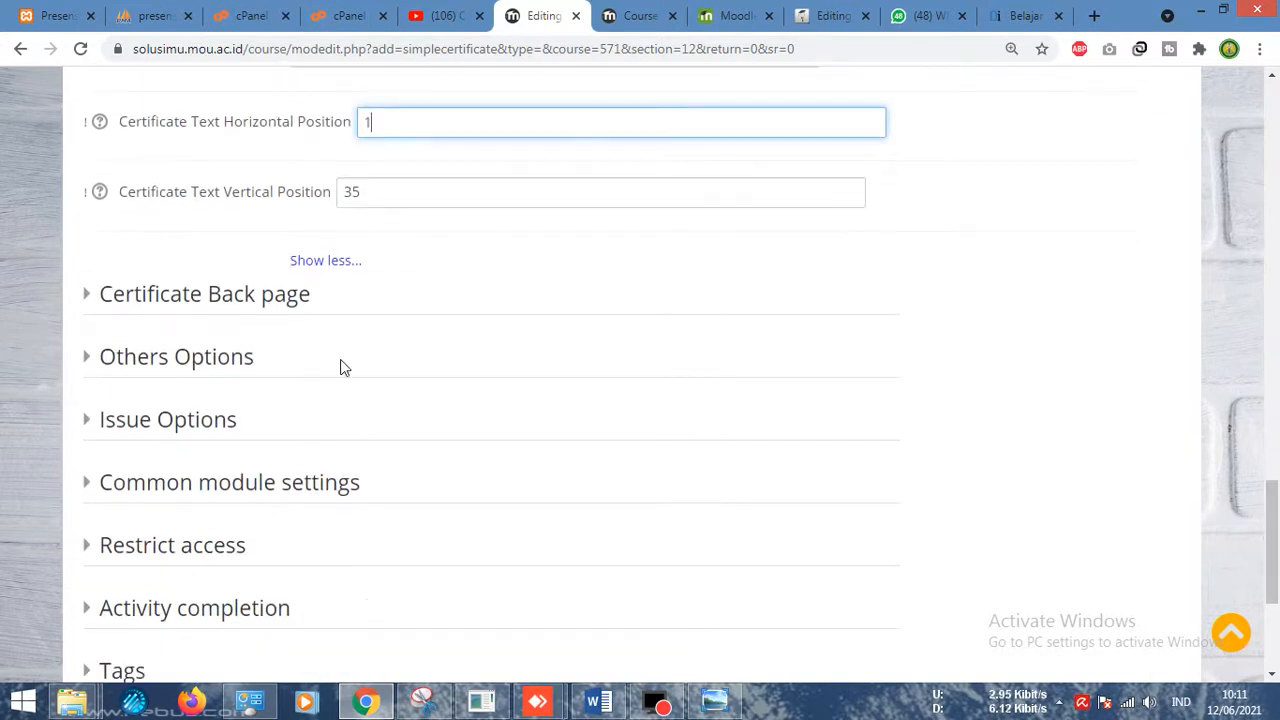
pyautogui.click(218, 358)
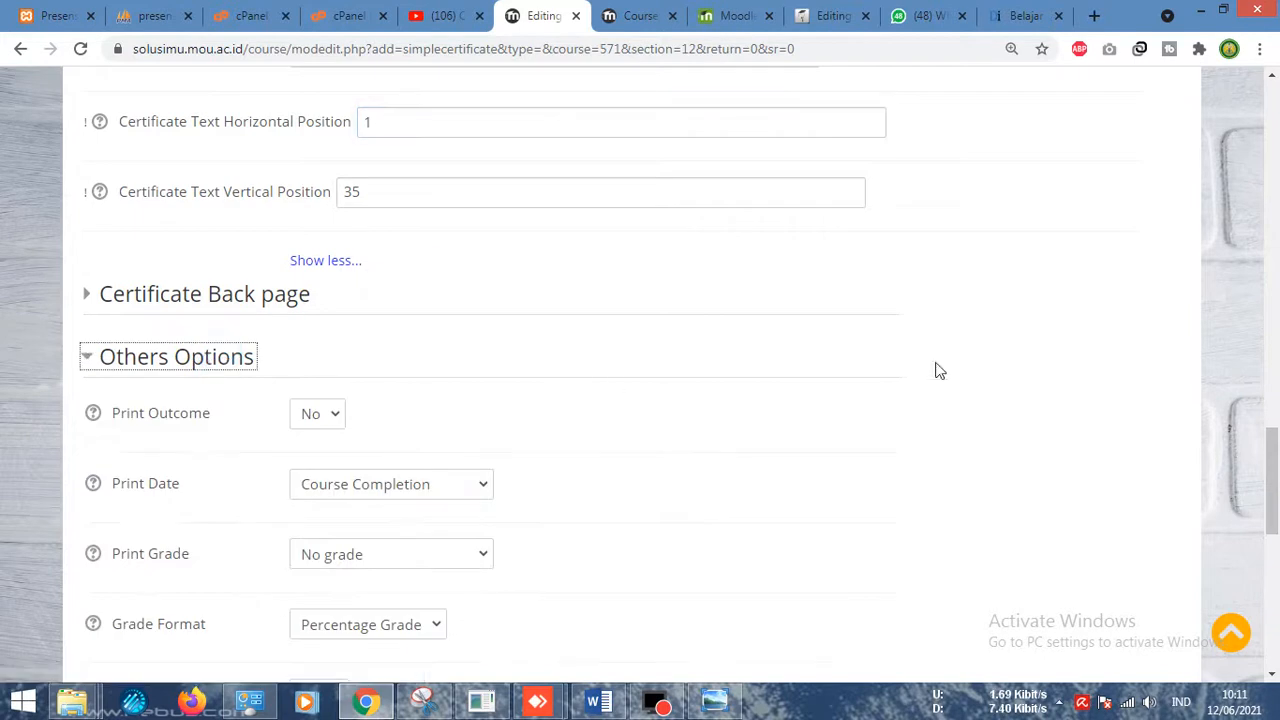
pyautogui.moveTo(1267, 443); pyautogui.dragTo(1275, 483)
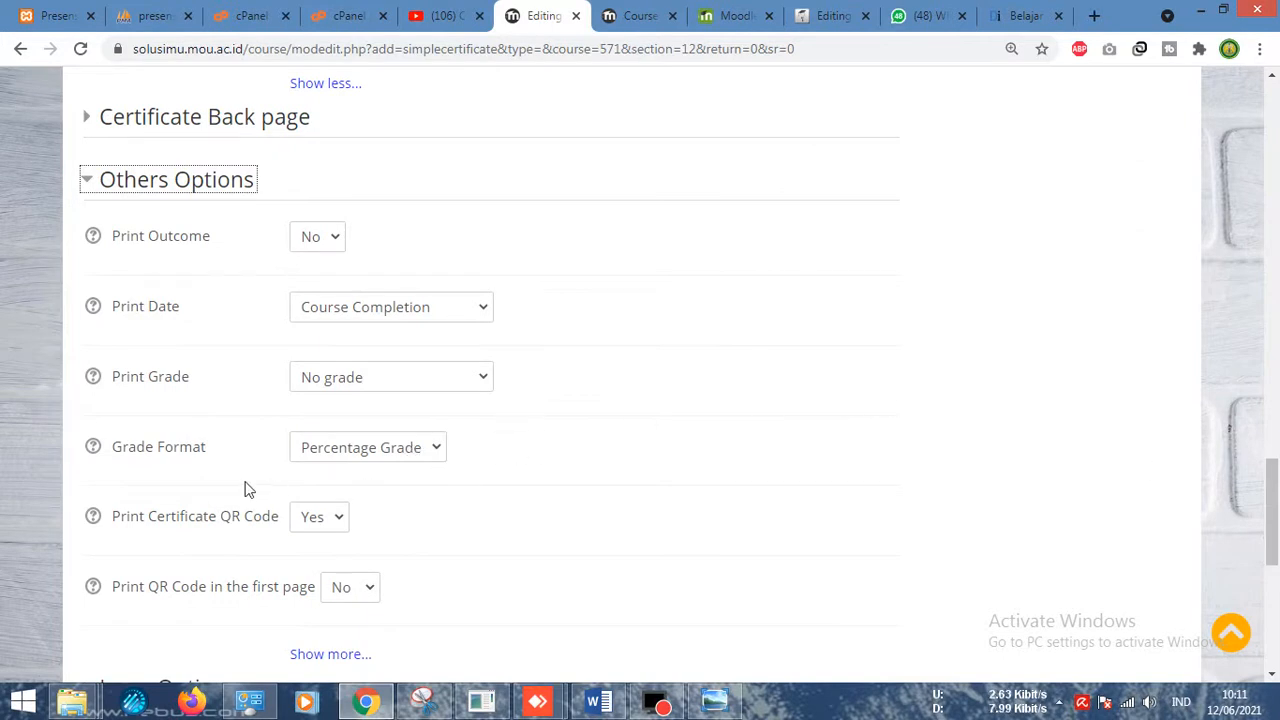
pyautogui.click(634, 14)
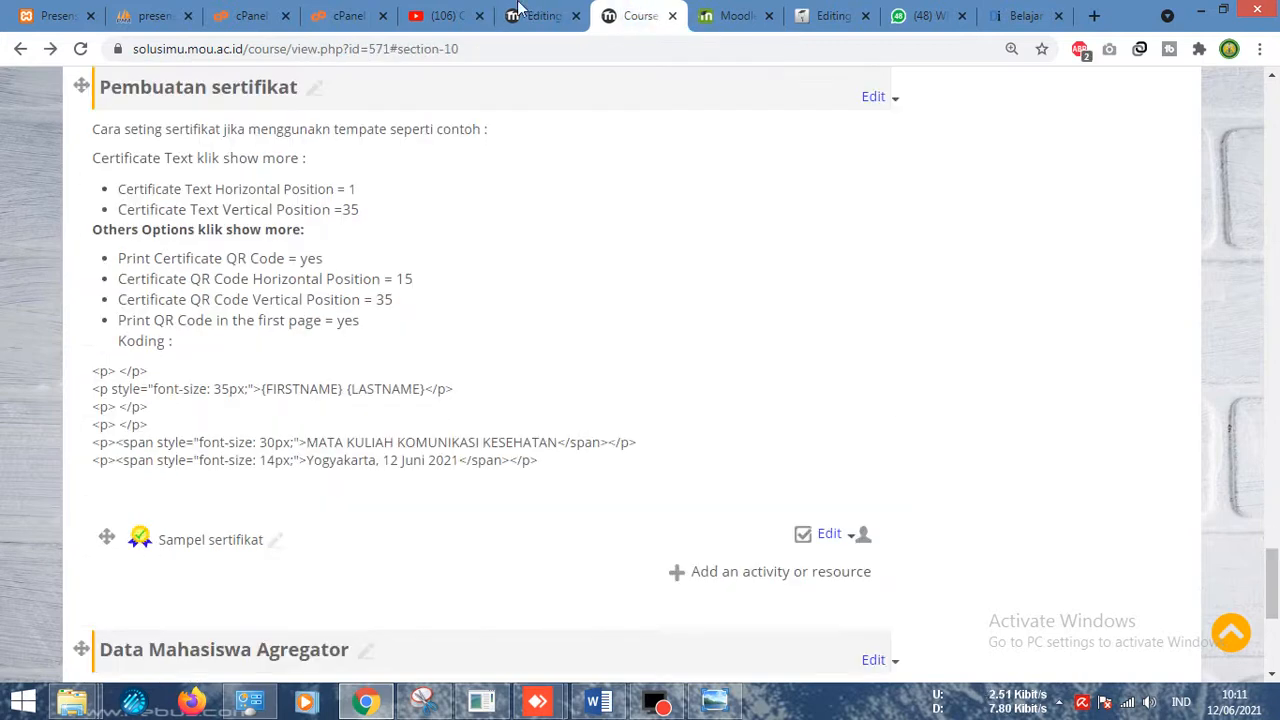
pyautogui.click(519, 10)
# Switch Print Certificate QR Code to No, check the course page's notes, and set it back to Yes
pyautogui.click(323, 517)
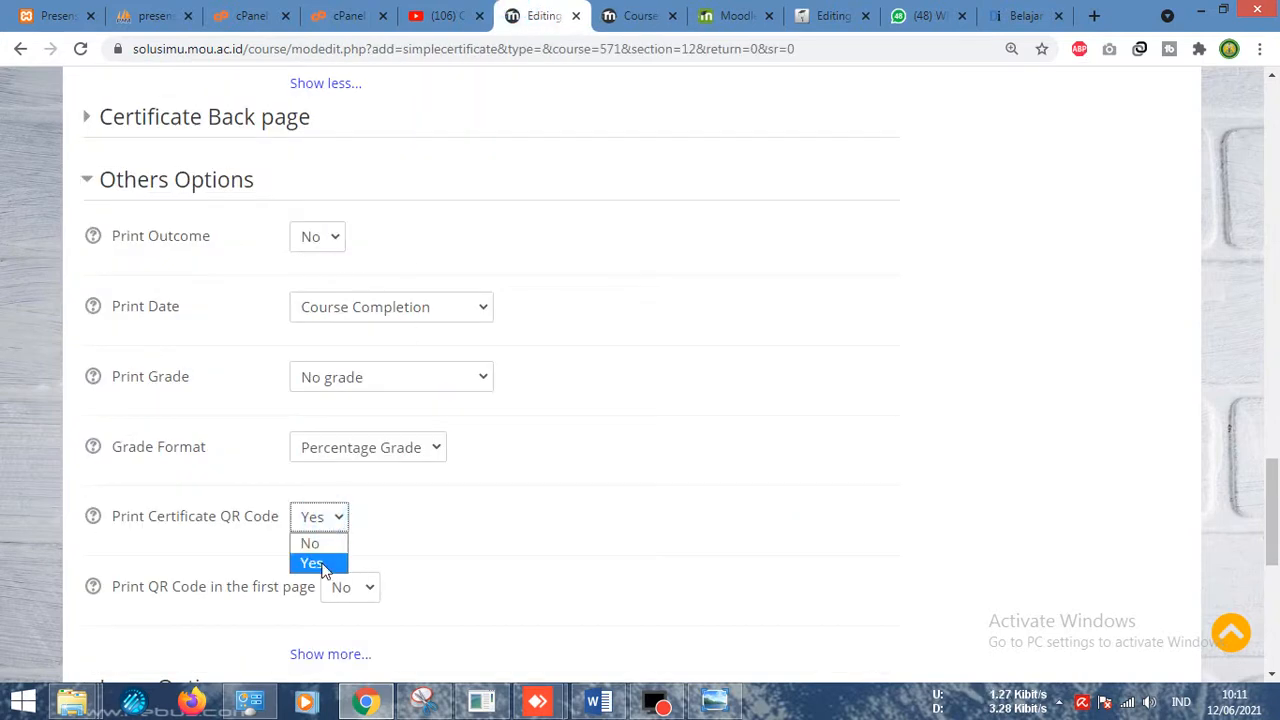
pyautogui.click(323, 548)
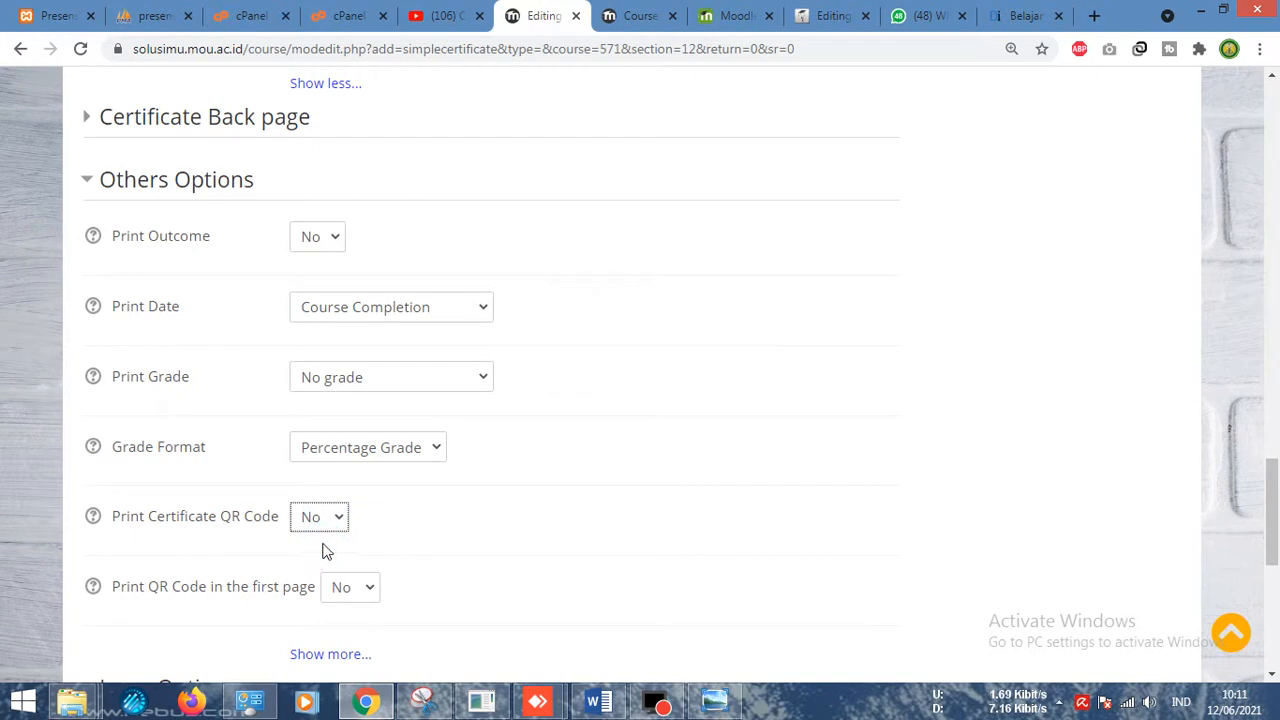
pyautogui.click(633, 12)
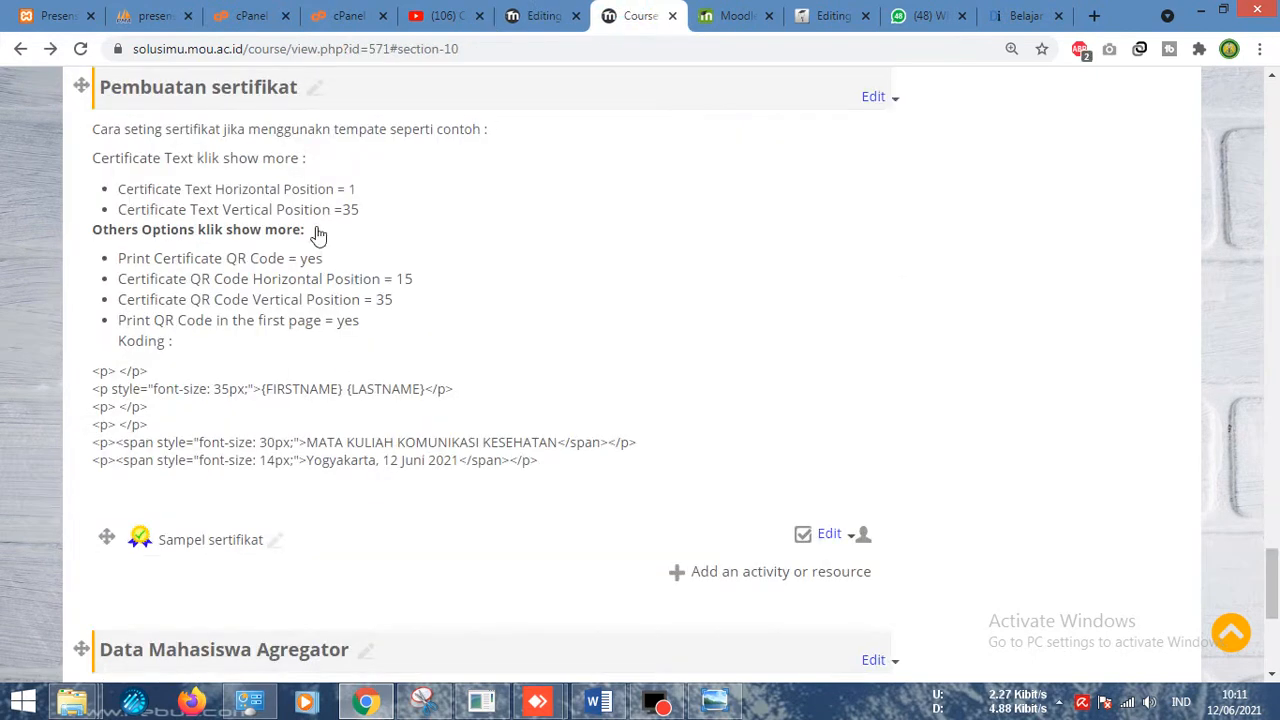
pyautogui.click(535, 16)
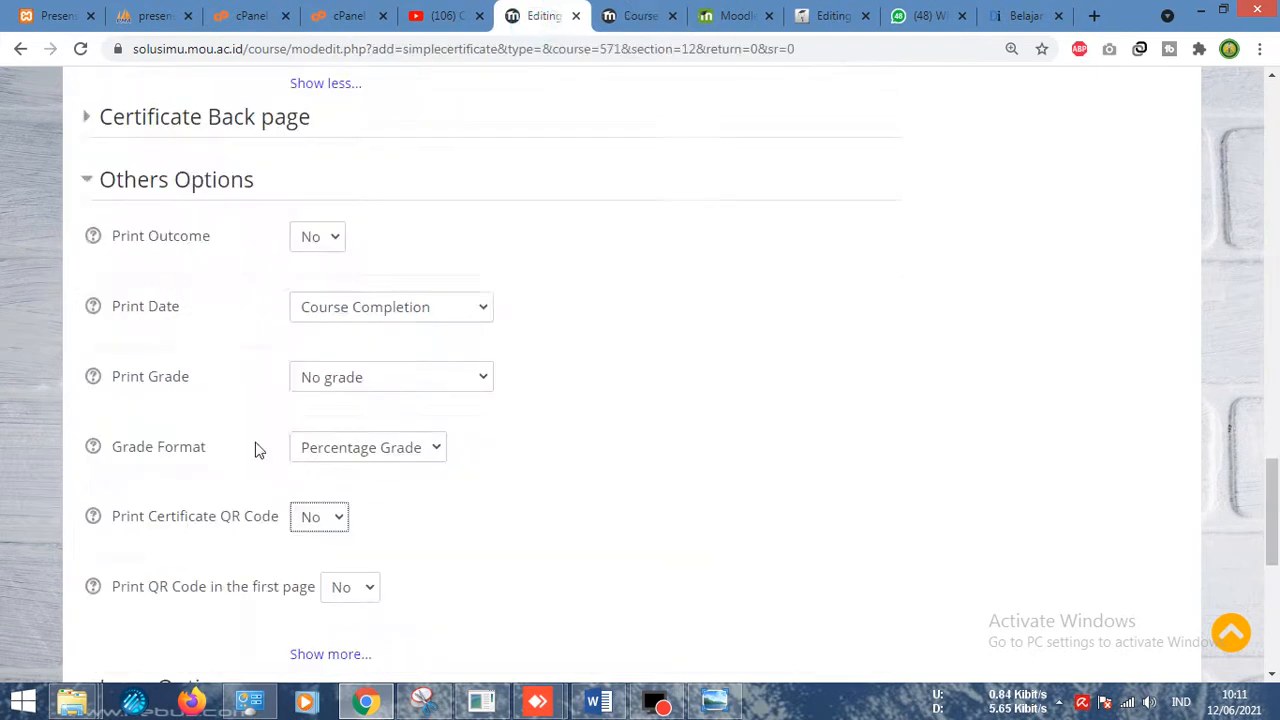
pyautogui.click(317, 517)
pyautogui.click(318, 564)
# Show the additional Others Options settings and set Certificate QR Code Horizontal Position to 15, following the course page's notes
pyautogui.click(338, 654)
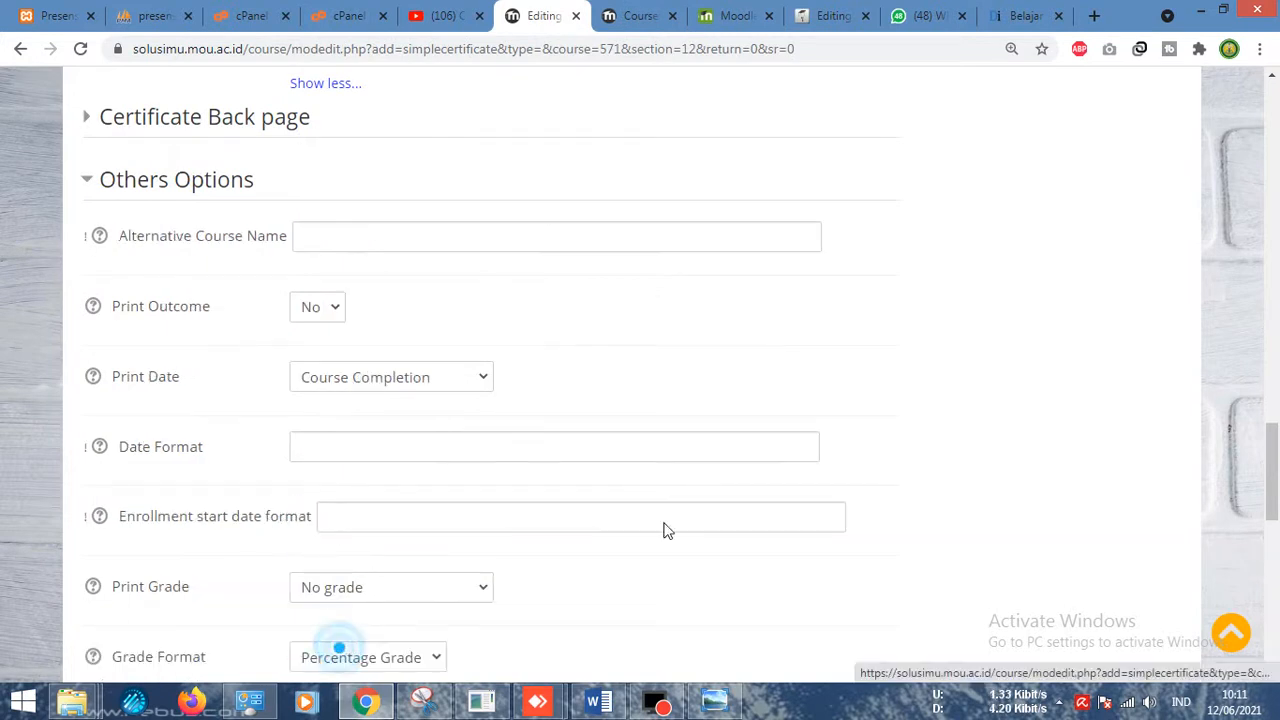
pyautogui.moveTo(1273, 457); pyautogui.dragTo(1275, 527)
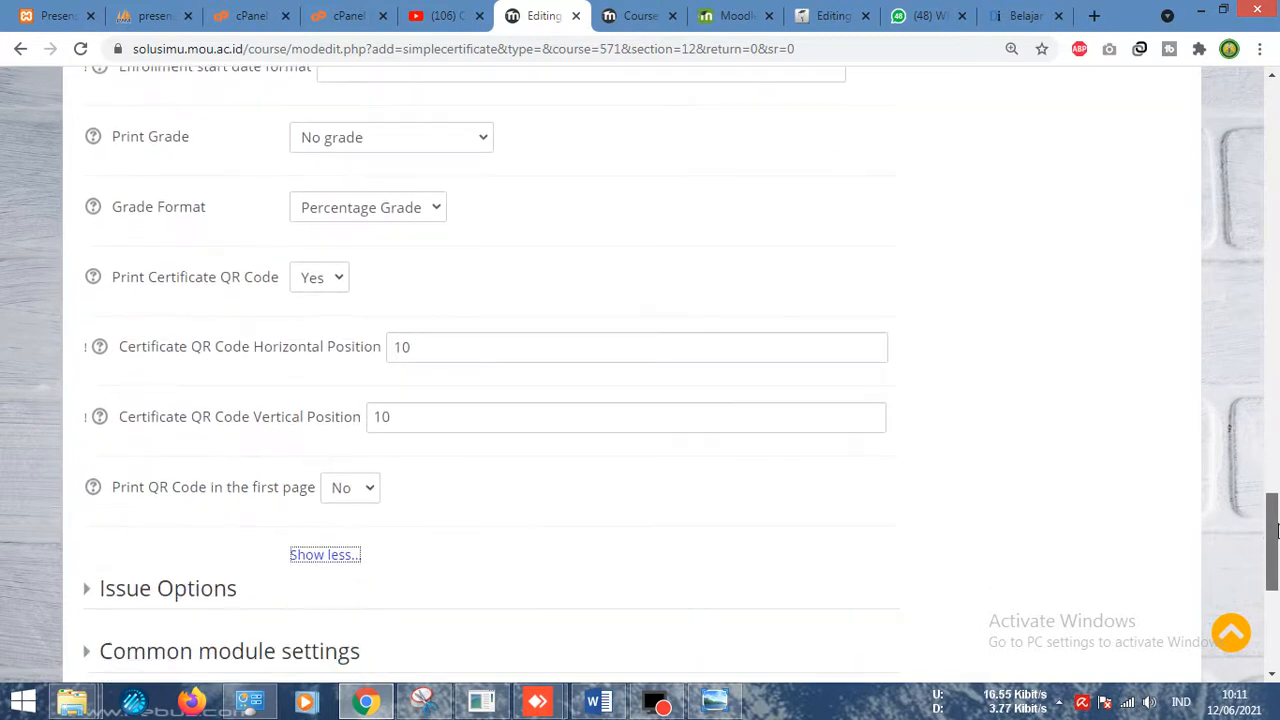
pyautogui.click(624, 22)
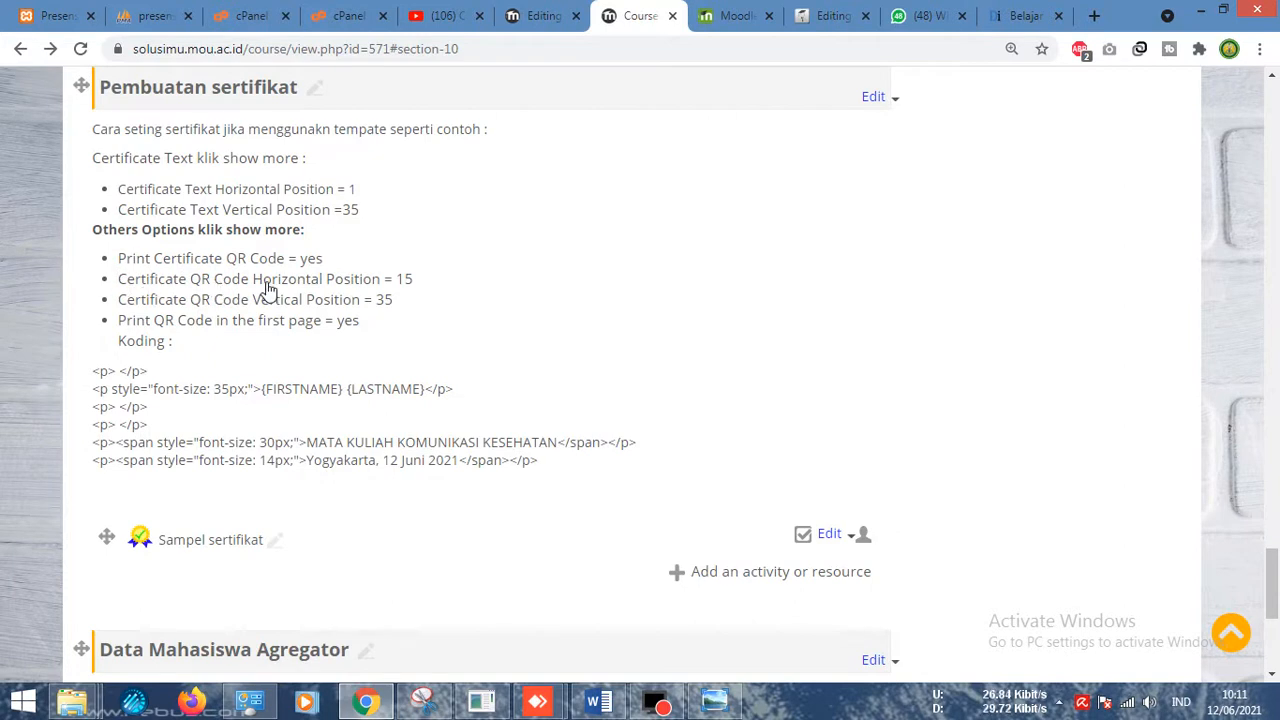
pyautogui.click(530, 15)
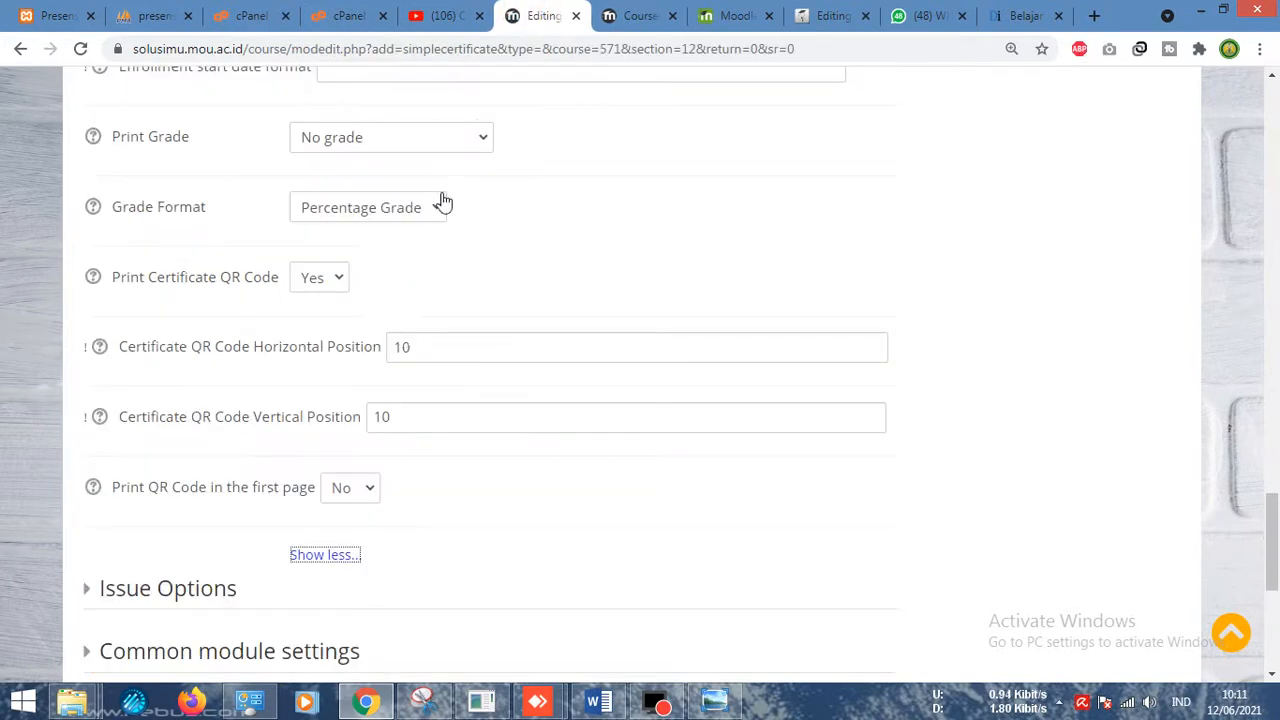
pyautogui.doubleClick(415, 352)
pyautogui.write('1')
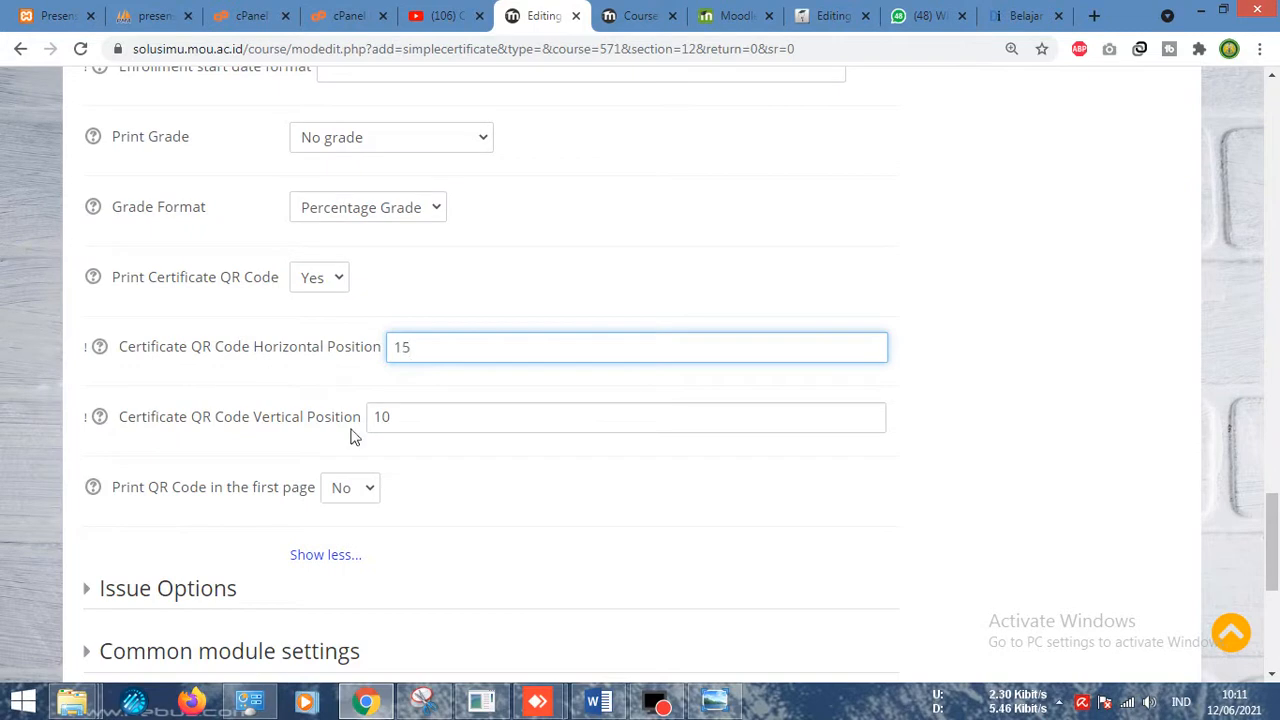
# Look up the QR code vertical position in the course page's notes and set Certificate QR Code Vertical Position to 35
pyautogui.click(620, 18)
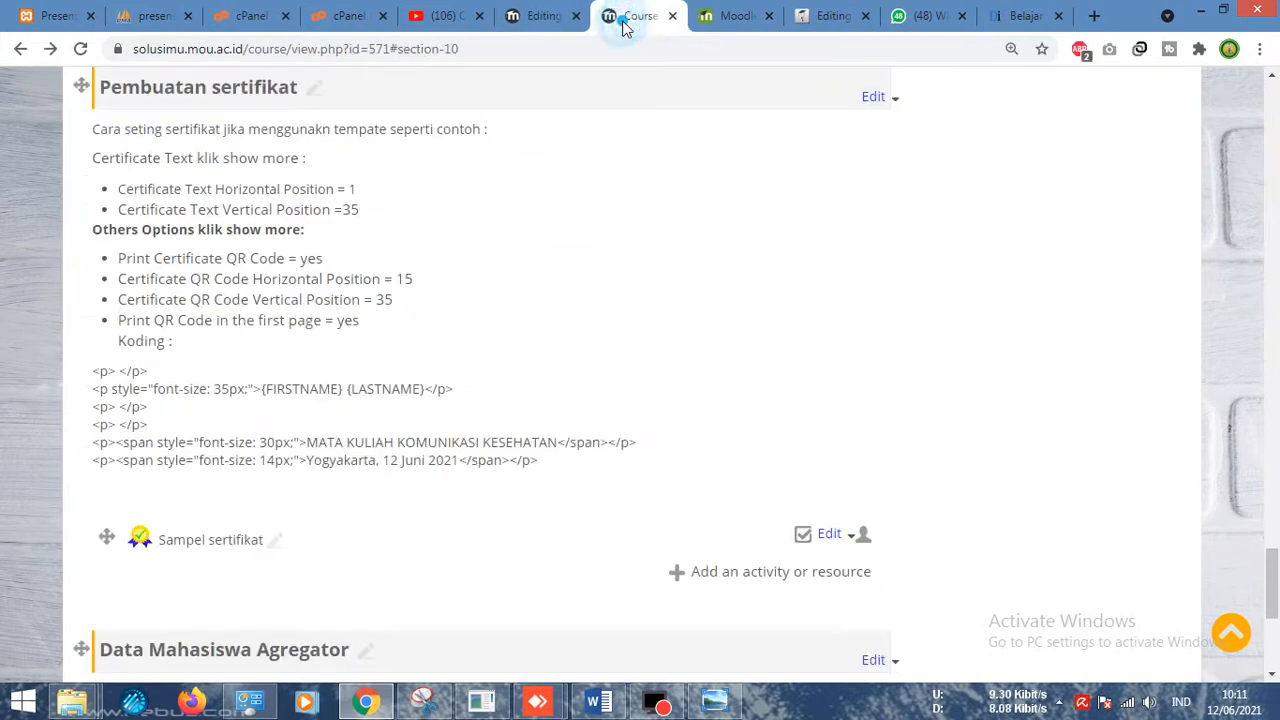
pyautogui.click(538, 18)
pyautogui.moveTo(404, 418); pyautogui.dragTo(271, 416)
pyautogui.write('35')
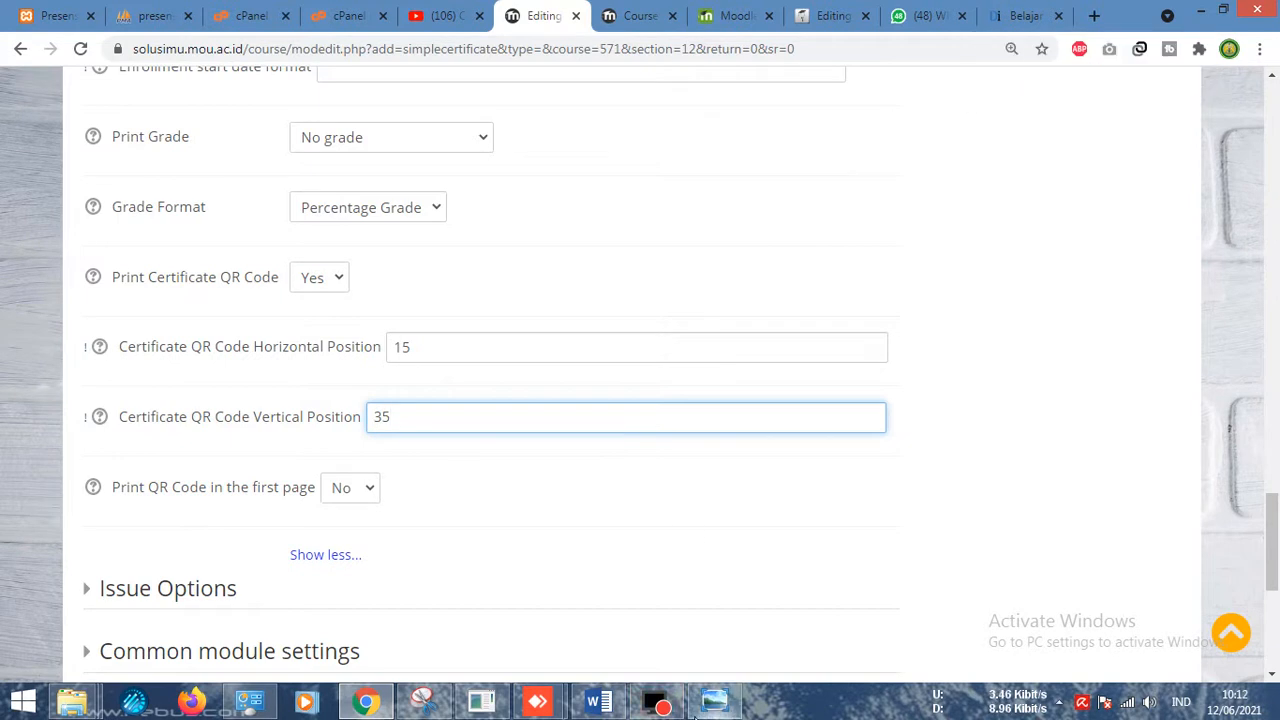
# View the sertifikat-new.jpeg template to check the QR code placement, and return to the Certificate QR Code Vertical Position value
pyautogui.moveTo(695, 710)
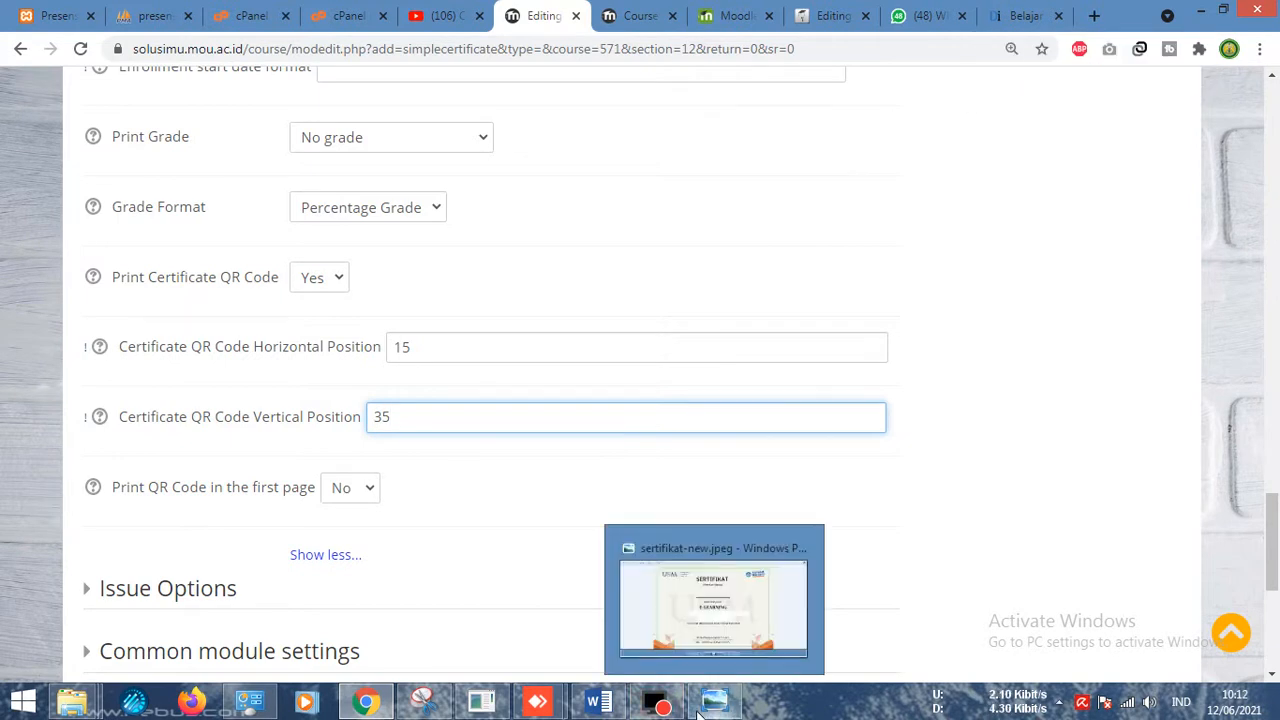
pyautogui.click(716, 706)
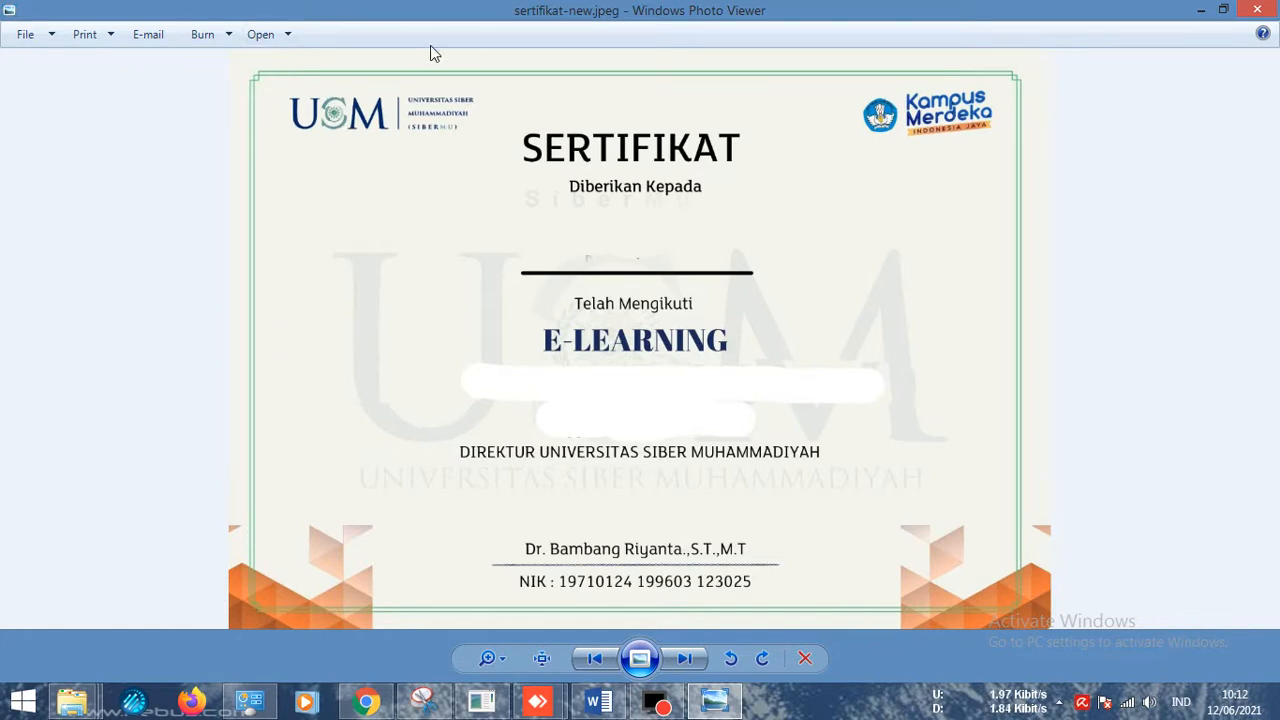
pyautogui.click(1200, 9)
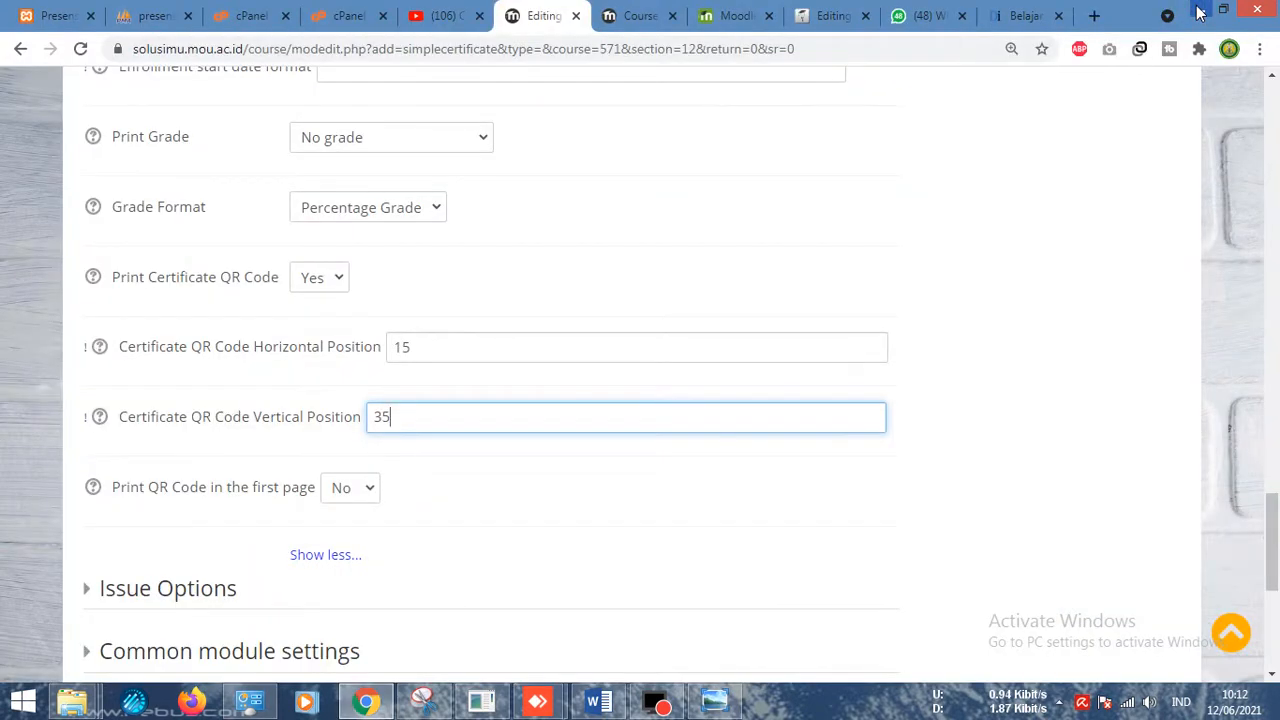
pyautogui.moveTo(409, 416); pyautogui.dragTo(366, 425)
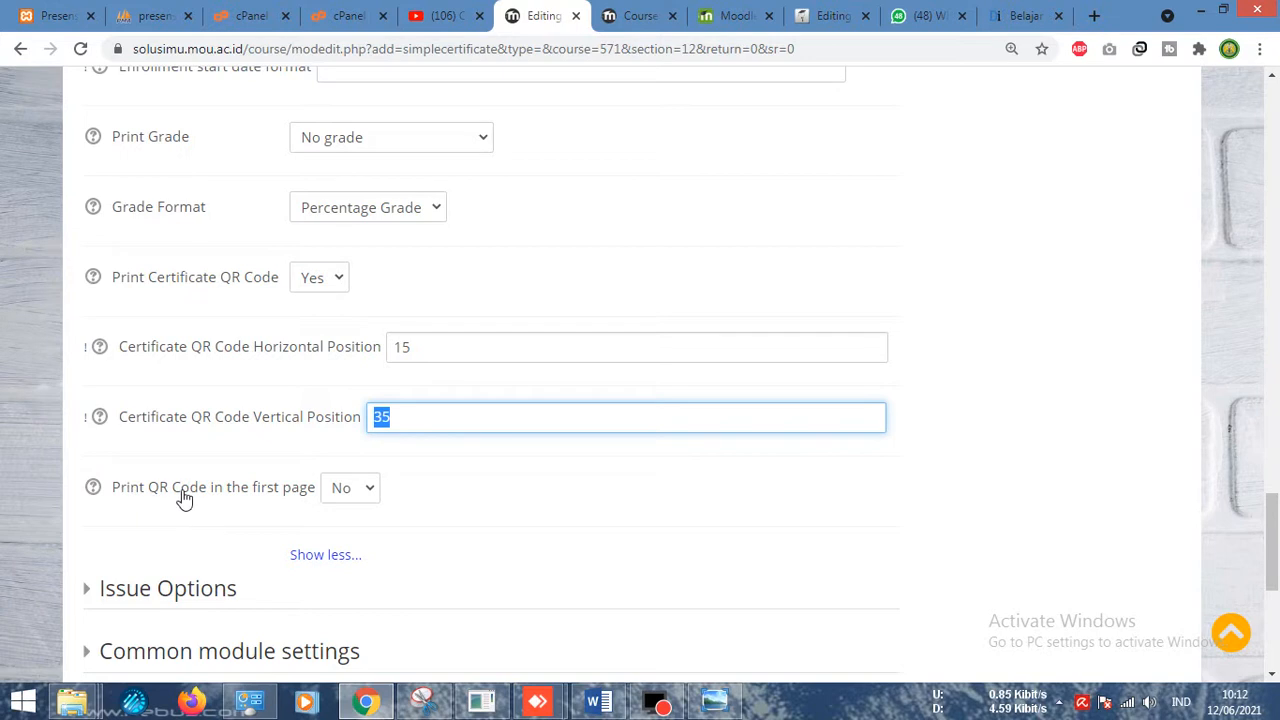
# Set Print QR Code in the first page to Yes, and view the certificate template again
pyautogui.click(340, 488)
pyautogui.click(343, 536)
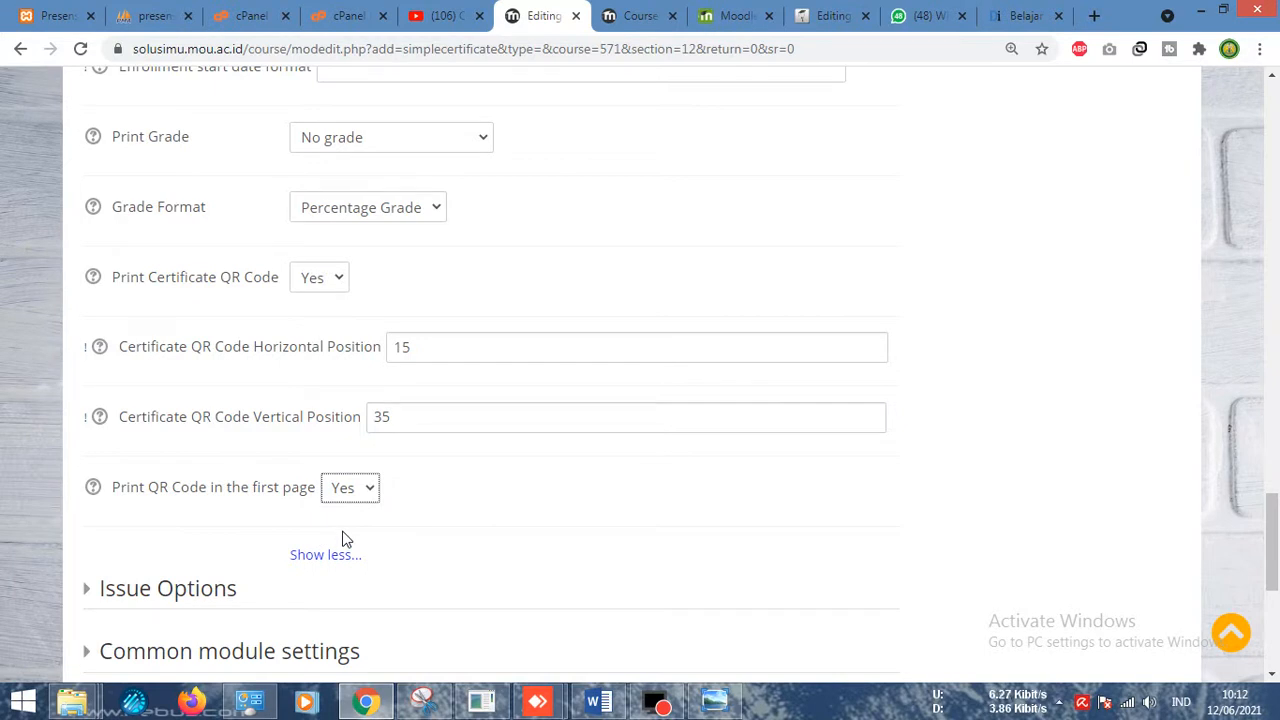
pyautogui.click(714, 700)
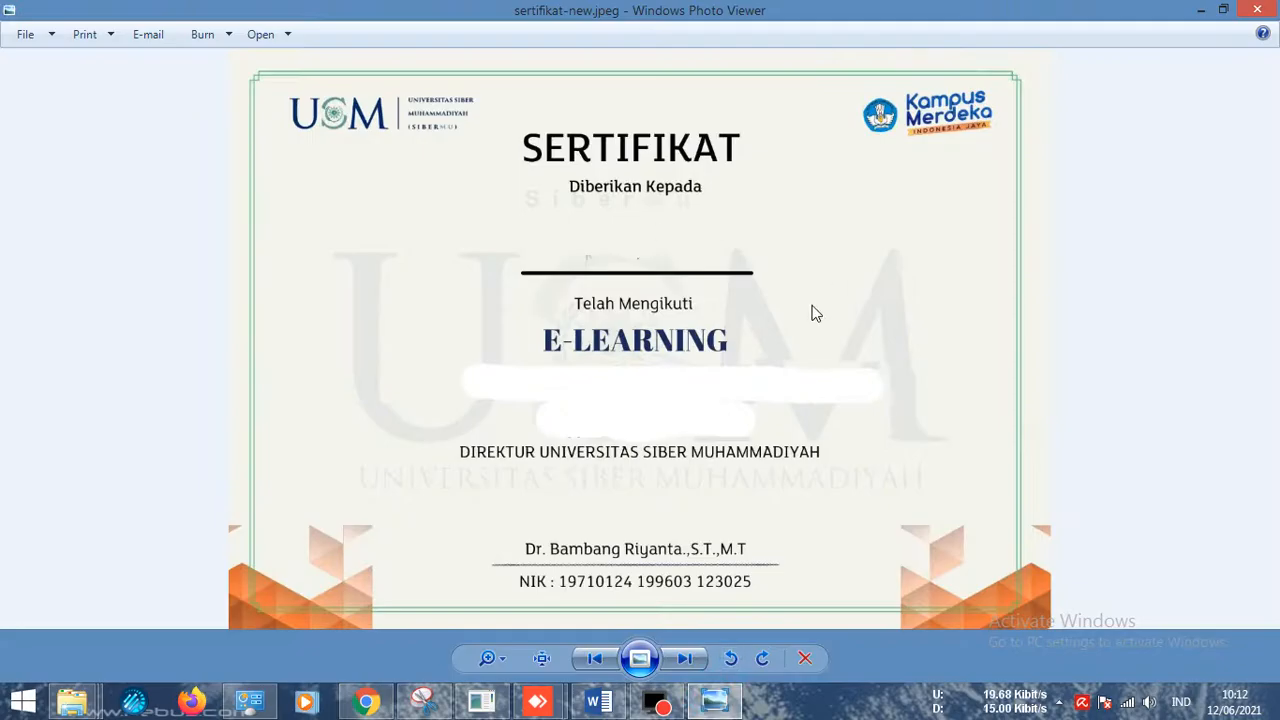
pyautogui.click(1200, 10)
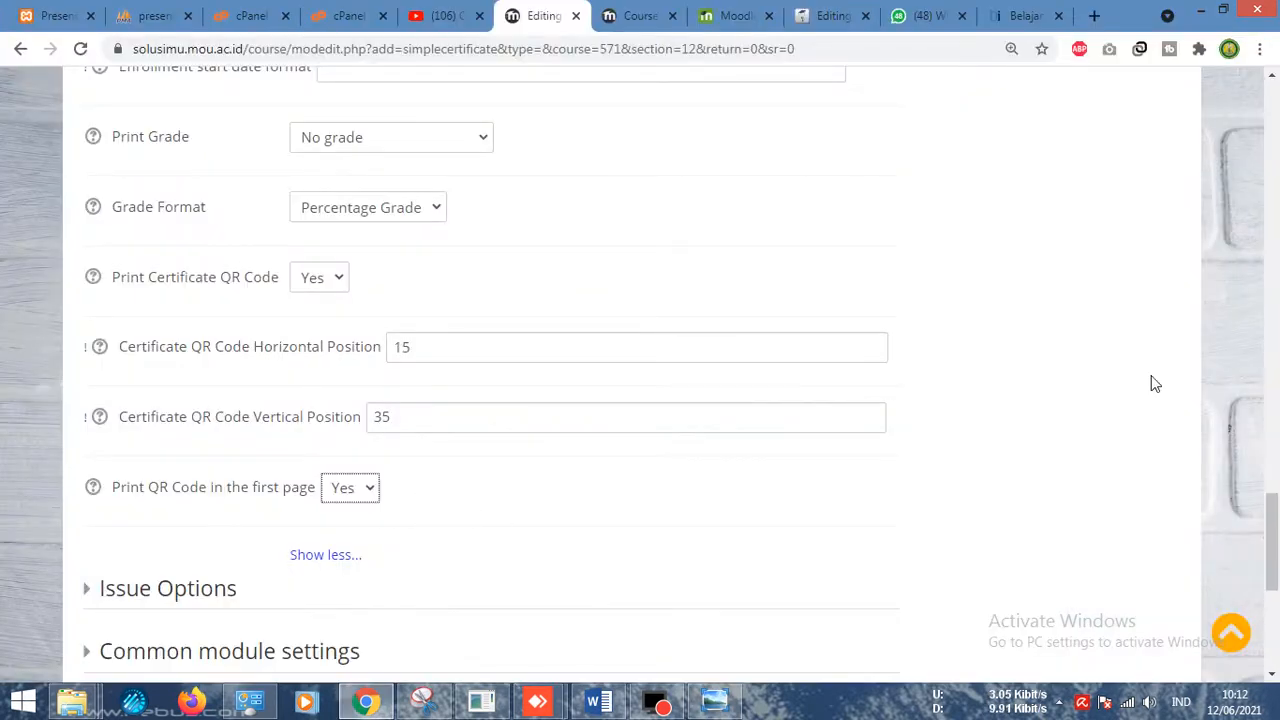
# Save the certificate activity, return to the course page, and go to the Sertifikat perkuliahan daring section
pyautogui.moveTo(1274, 520); pyautogui.dragTo(1274, 610)
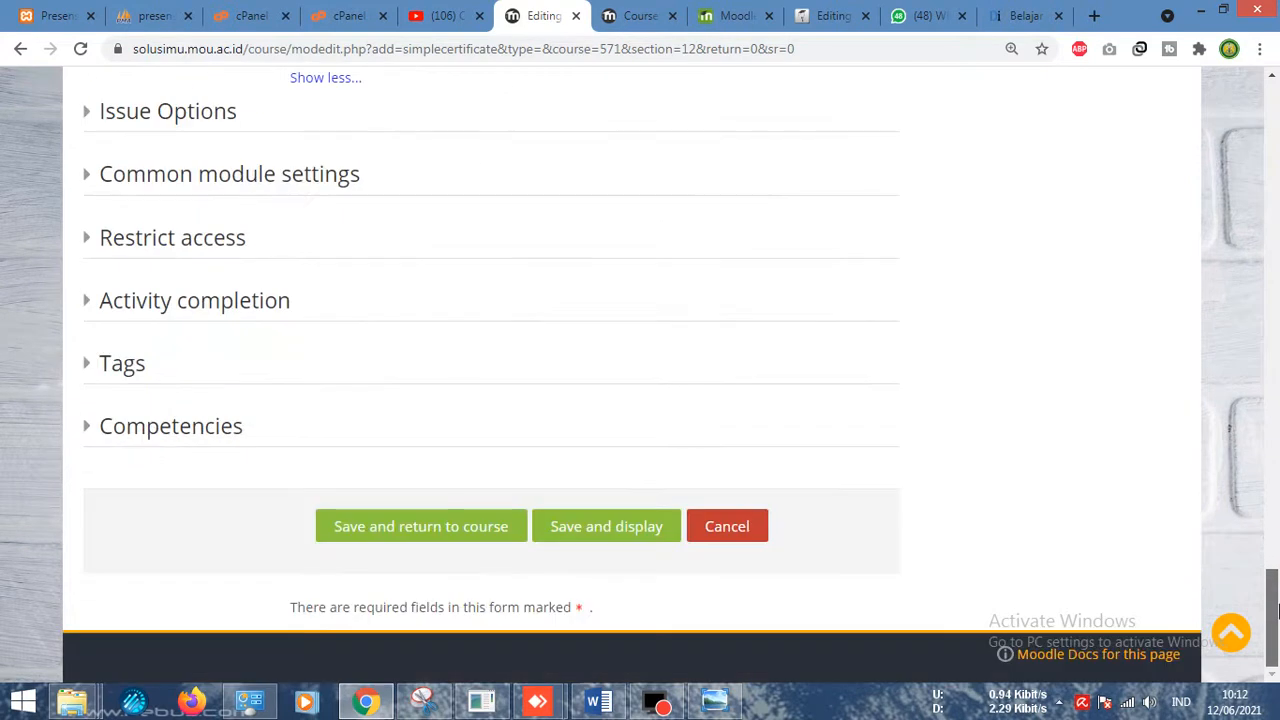
pyautogui.click(475, 534)
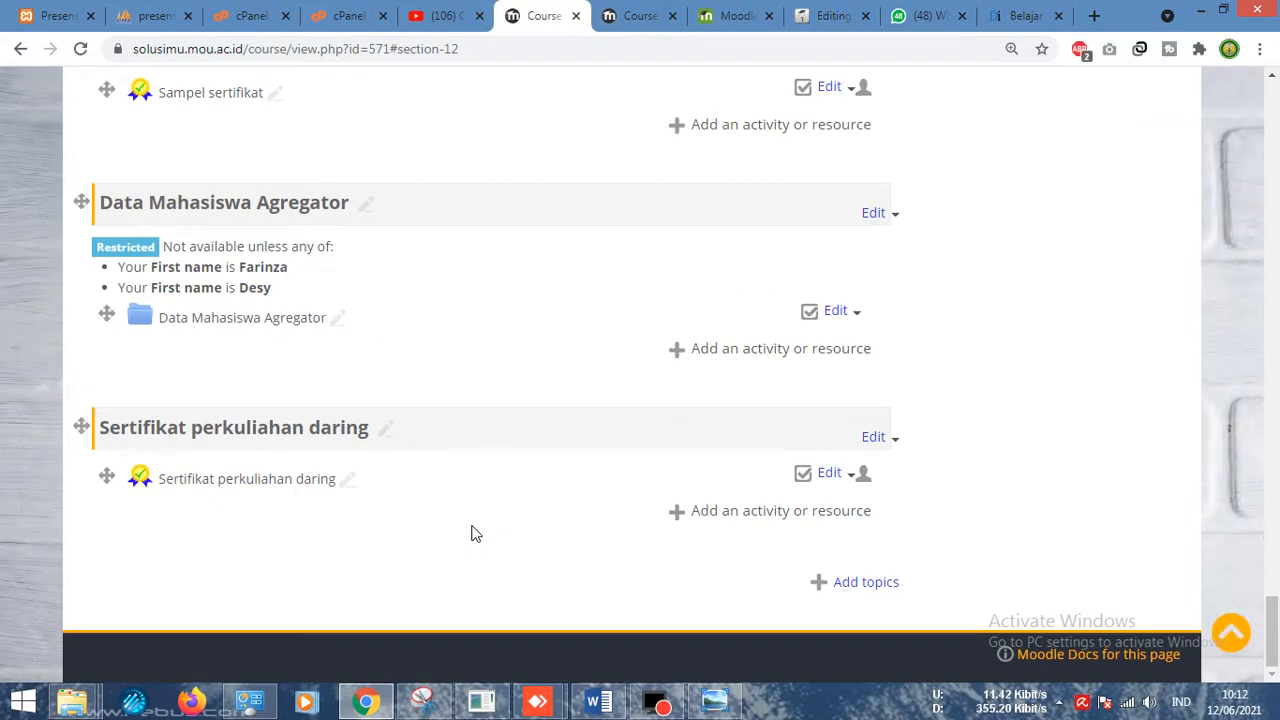
pyautogui.scroll(2, 475, 534)
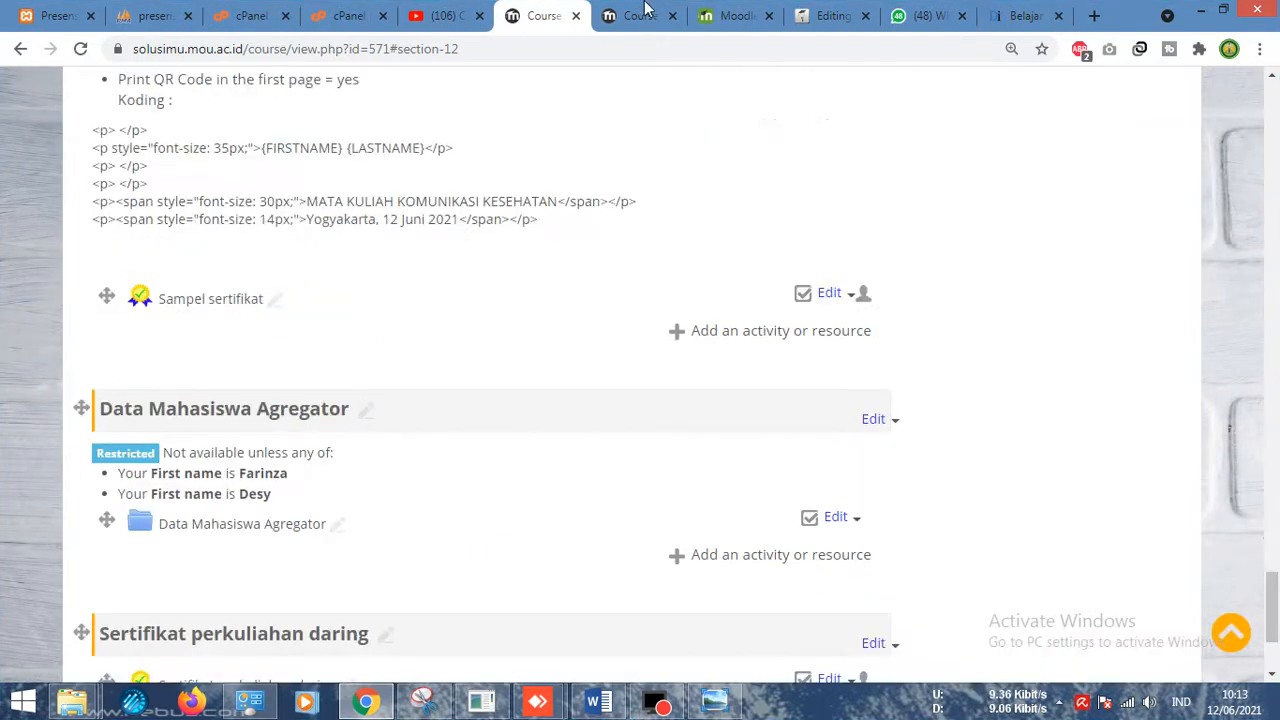
pyautogui.click(645, 10)
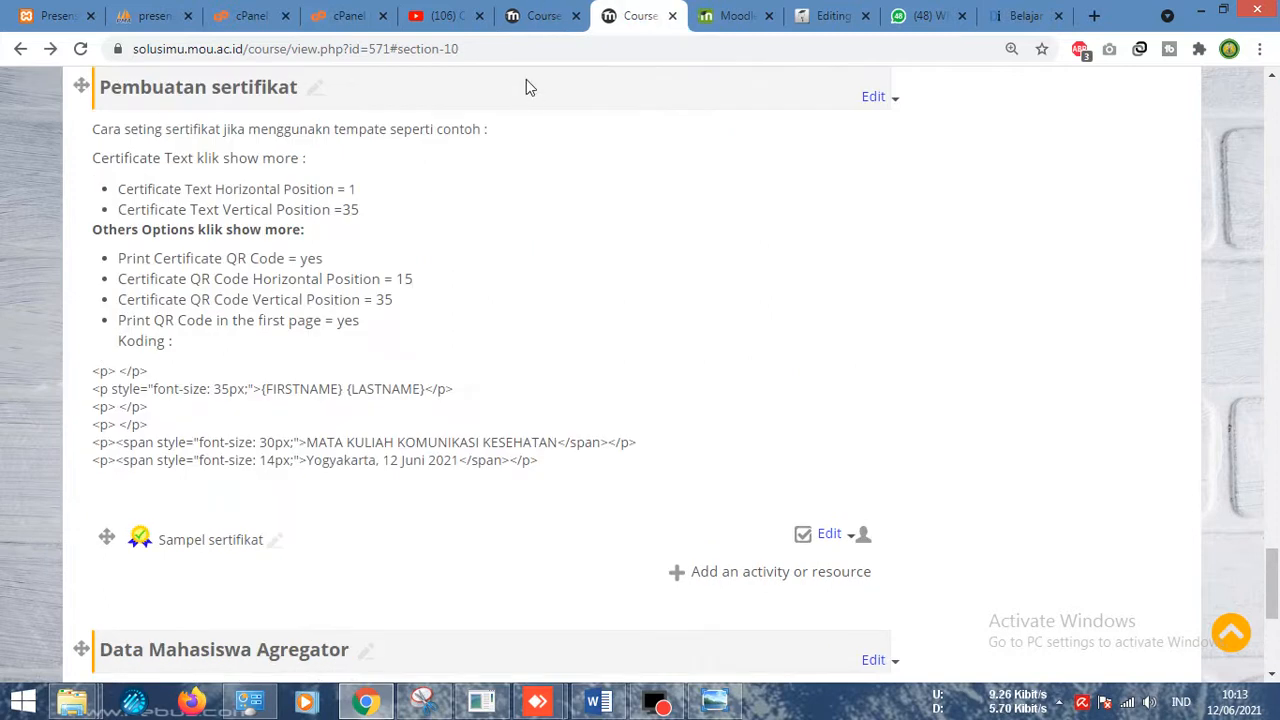
pyautogui.click(533, 17)
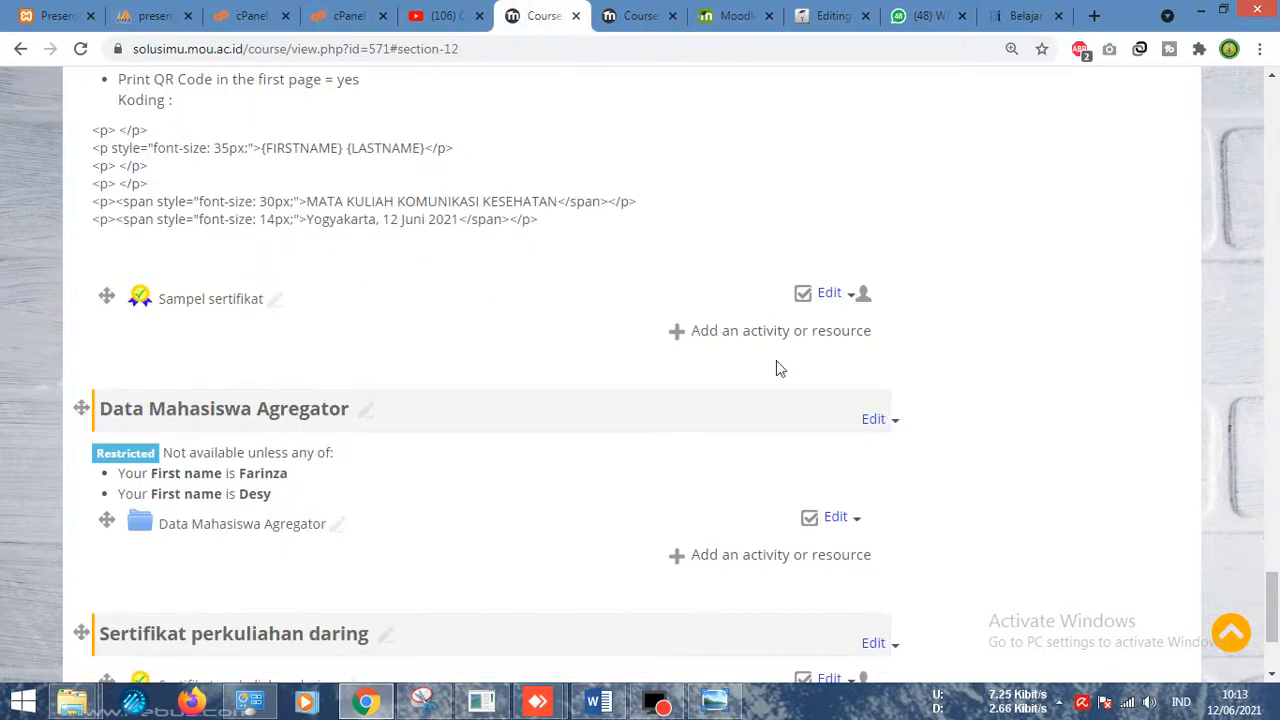
pyautogui.moveTo(1273, 594); pyautogui.dragTo(1273, 618)
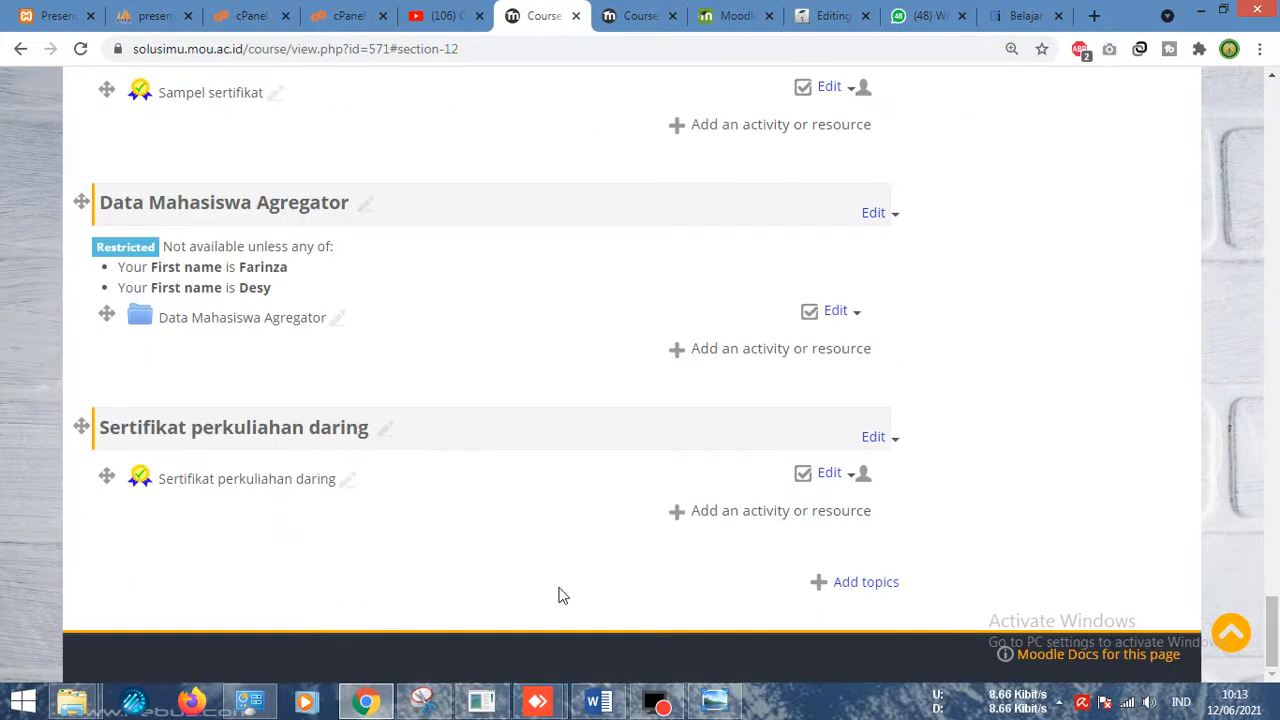
# Open the Sertifikat perkuliahan daring activity, get its certificate, and maximize the certificate window to view it
pyautogui.click(268, 484)
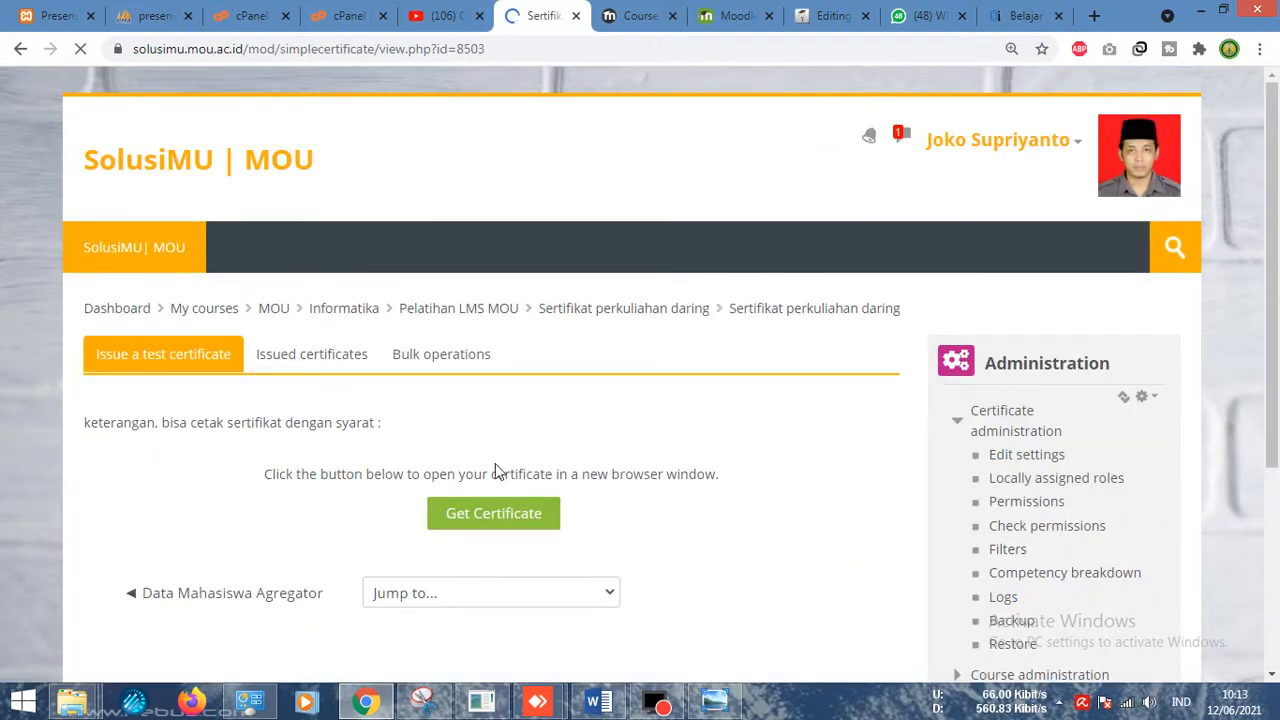
pyautogui.click(479, 516)
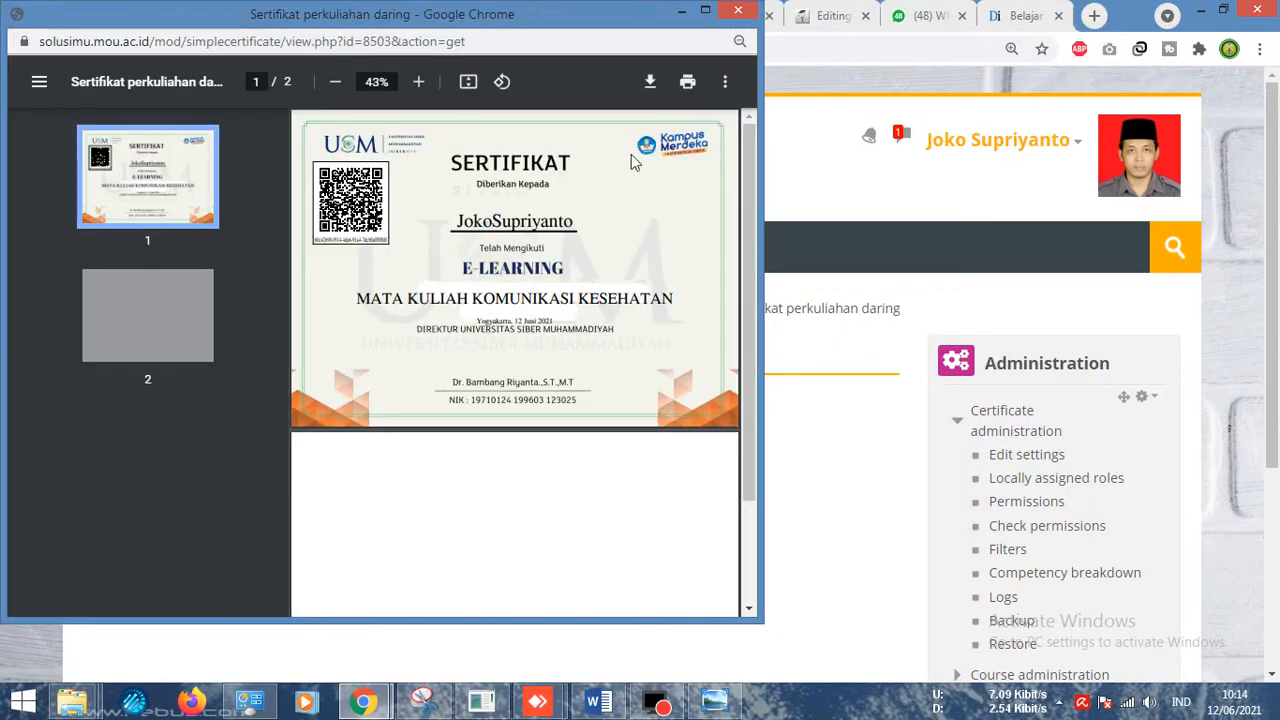
pyautogui.click(705, 10)
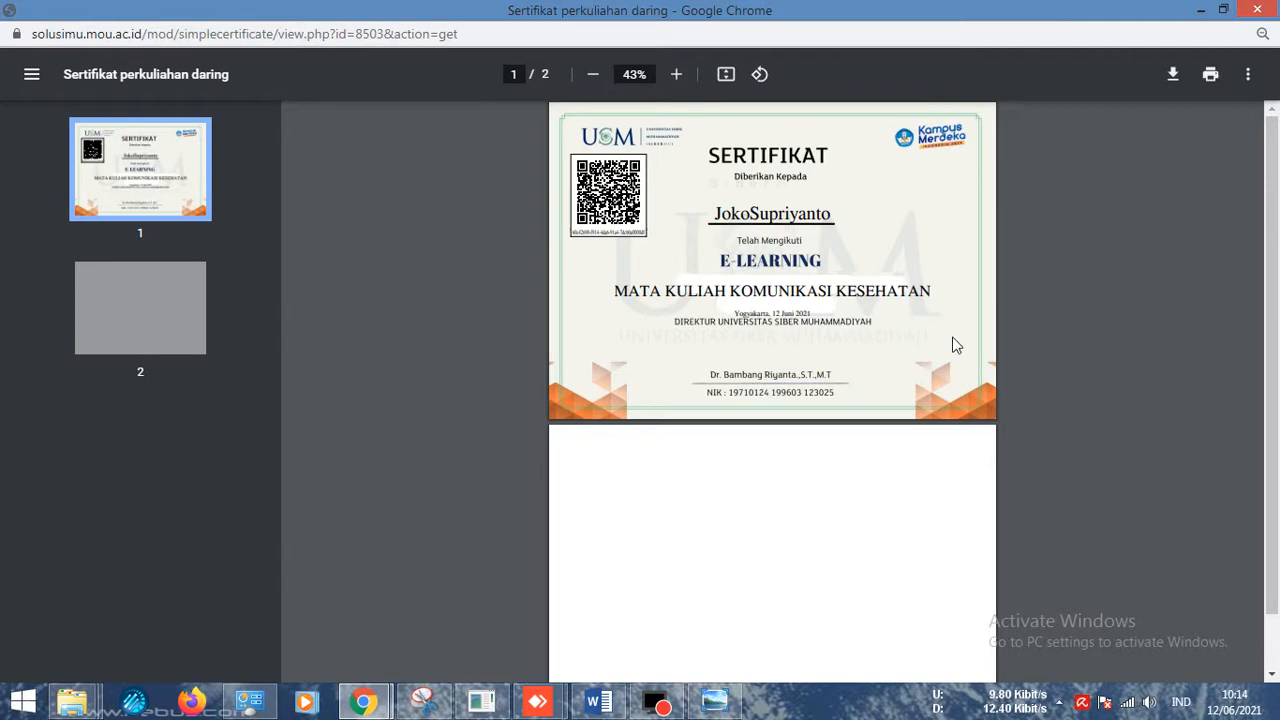
# Close the certificate window, return to the course page, and open the settings of the Sertifikat perkuliahan daring activity
pyautogui.click(1275, 8)
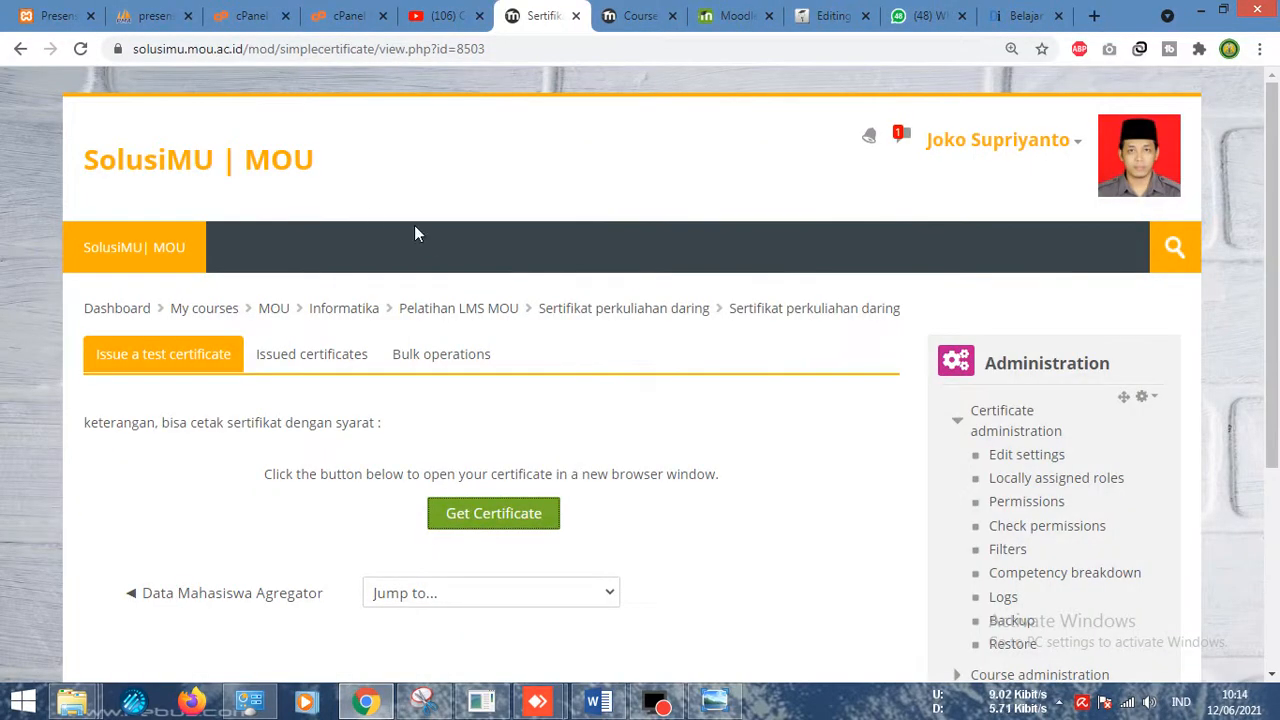
pyautogui.click(20, 50)
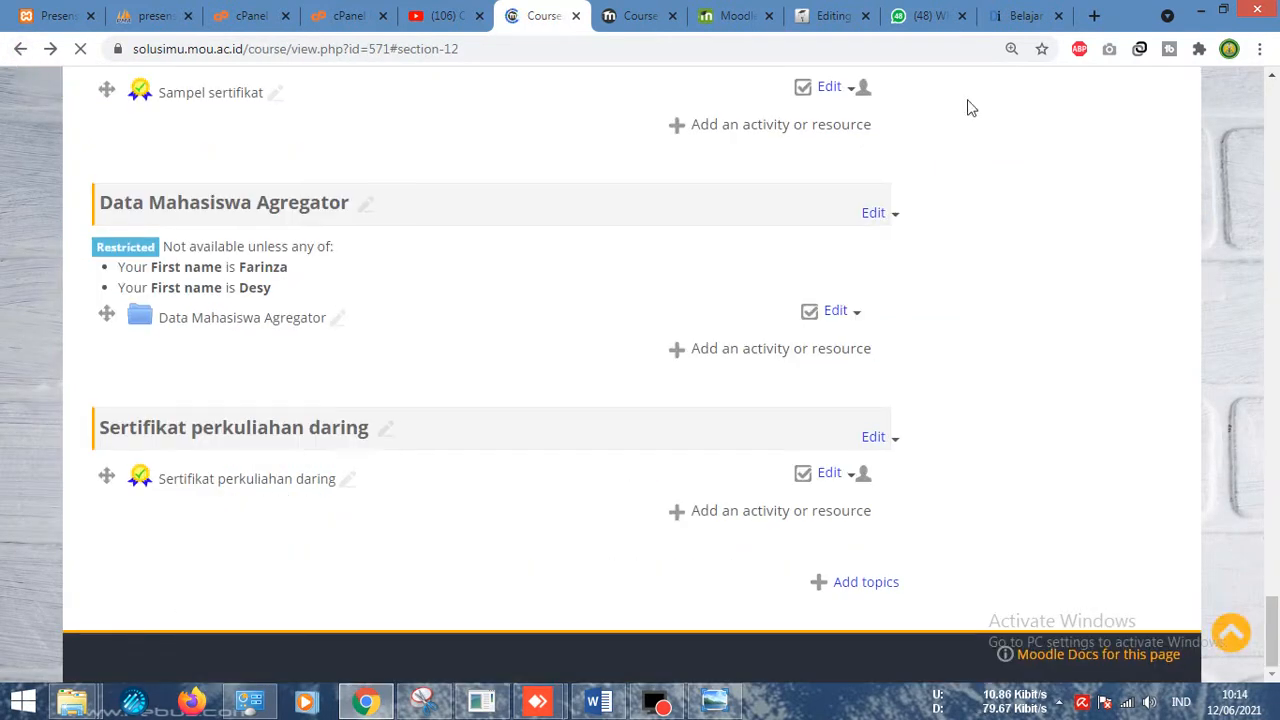
pyautogui.click(827, 478)
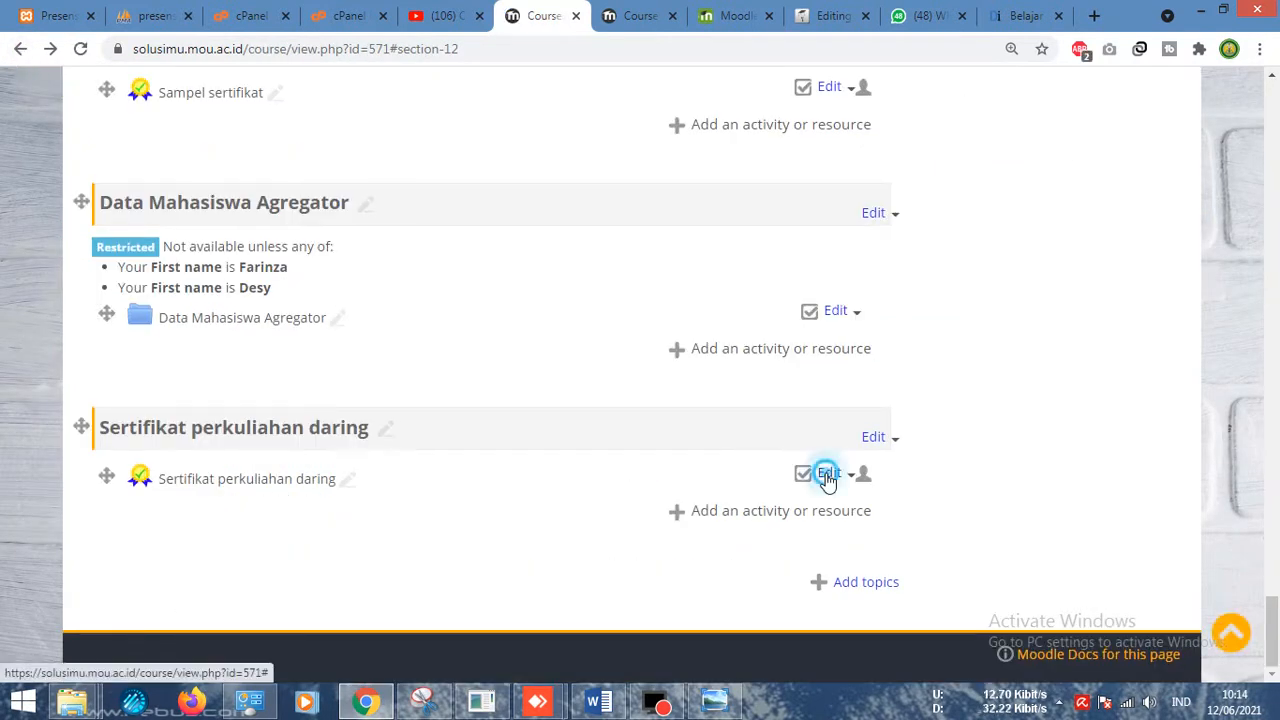
pyautogui.click(838, 524)
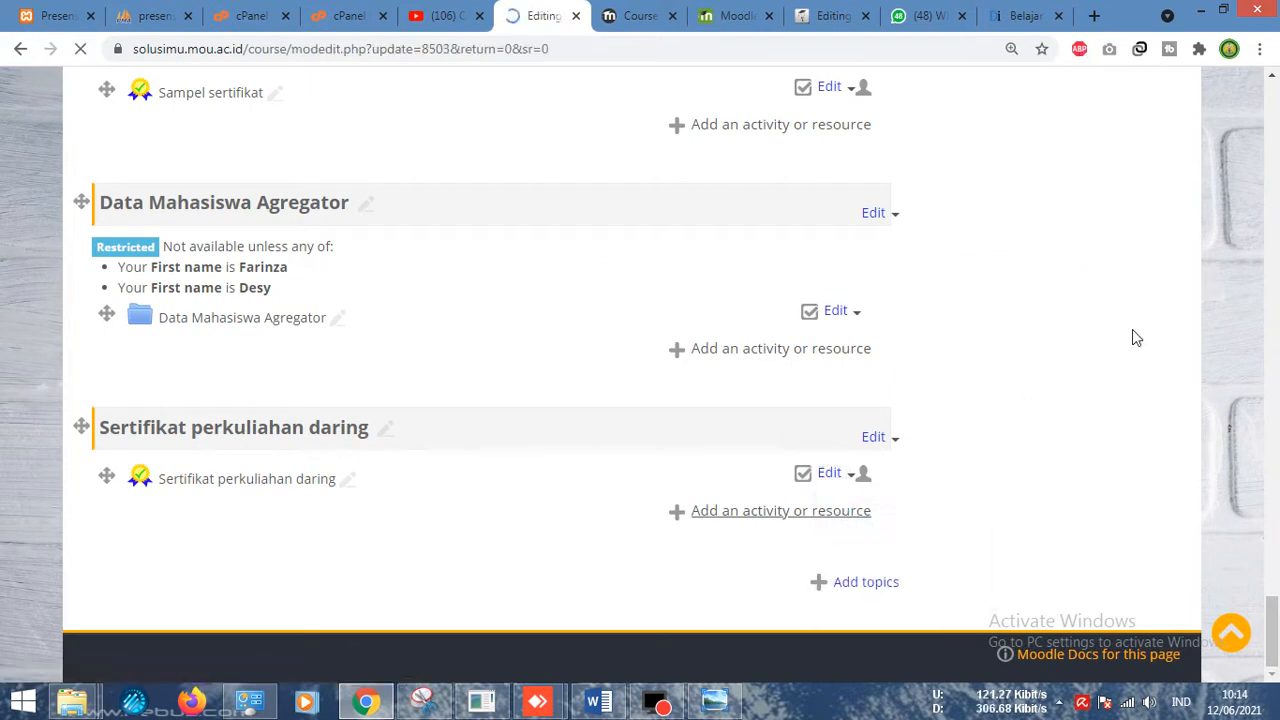
# Examine all Others Options settings of the certificate activity, including the date, grade and QR code options
pyautogui.moveTo(1273, 185); pyautogui.dragTo(1278, 540)
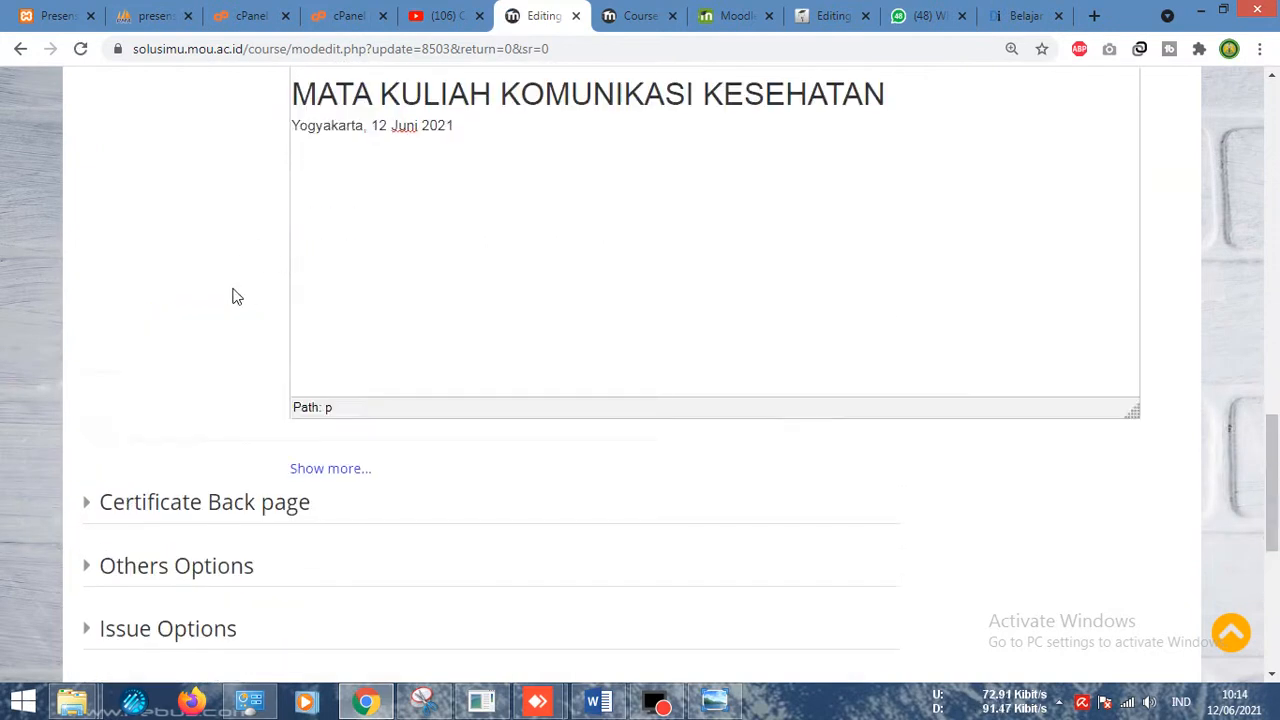
pyautogui.click(185, 565)
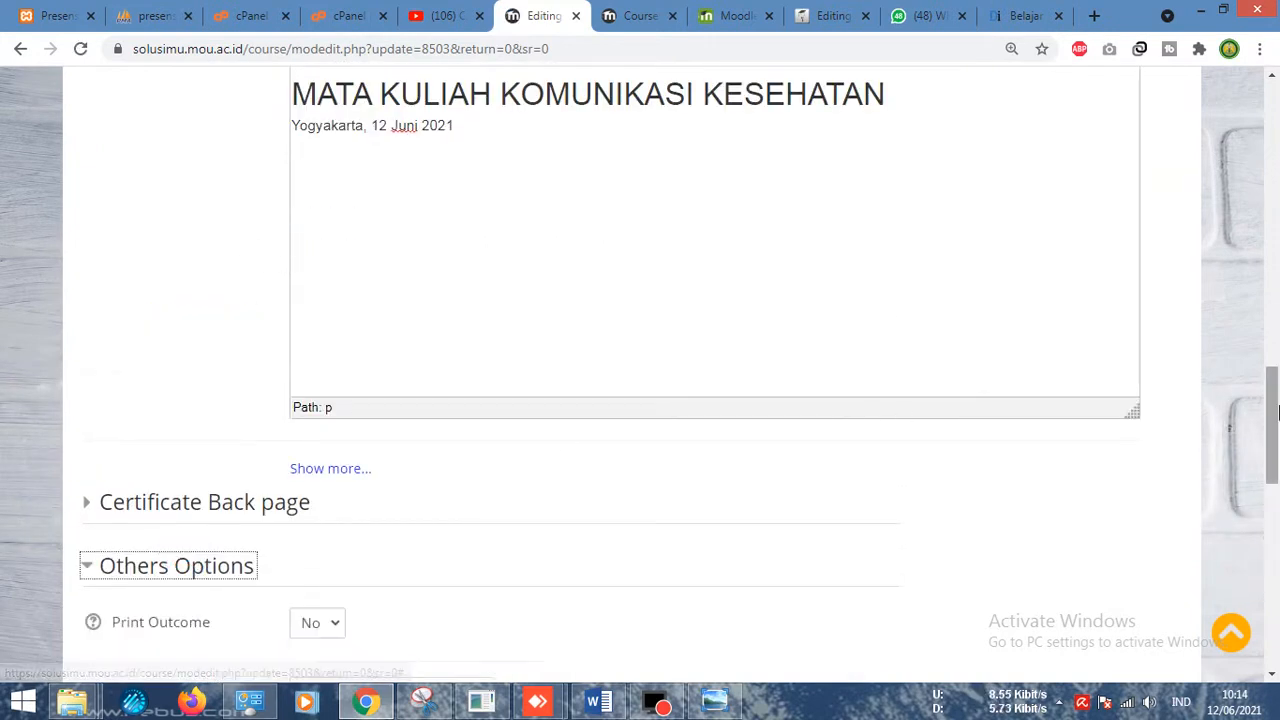
pyautogui.moveTo(1278, 400); pyautogui.dragTo(1278, 498)
pyautogui.click(336, 518)
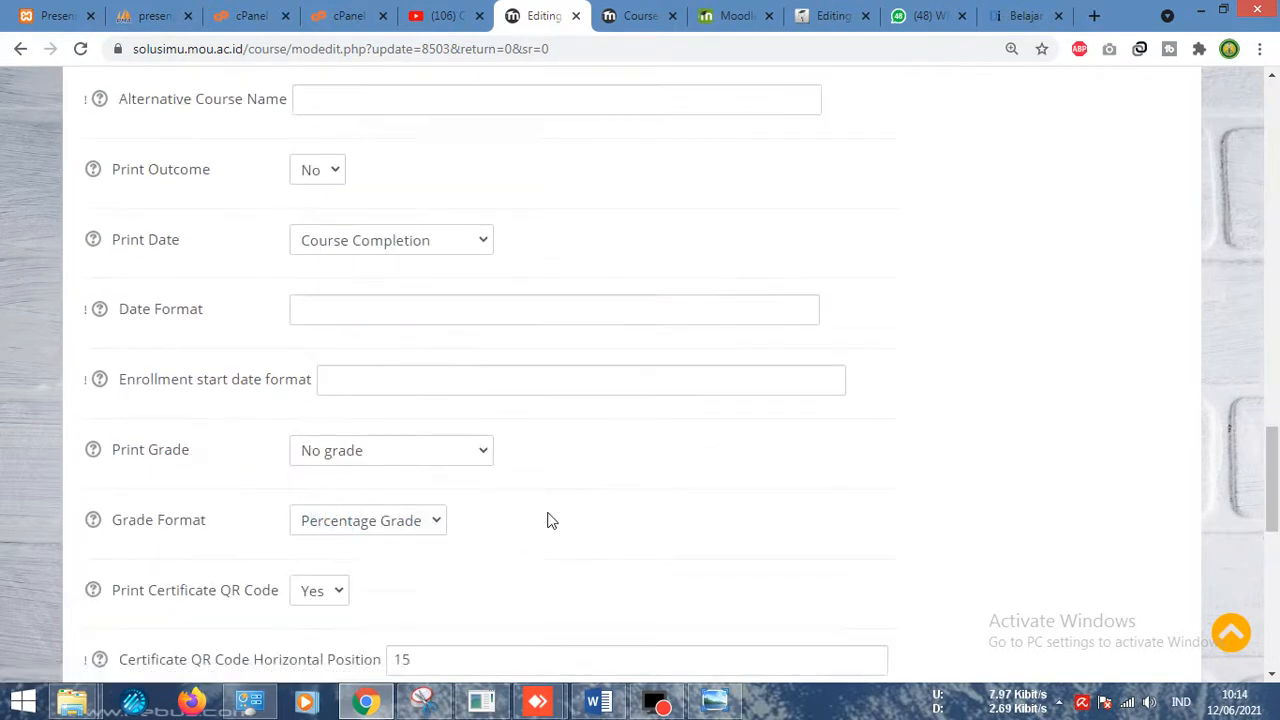
pyautogui.moveTo(1276, 463); pyautogui.dragTo(1274, 563)
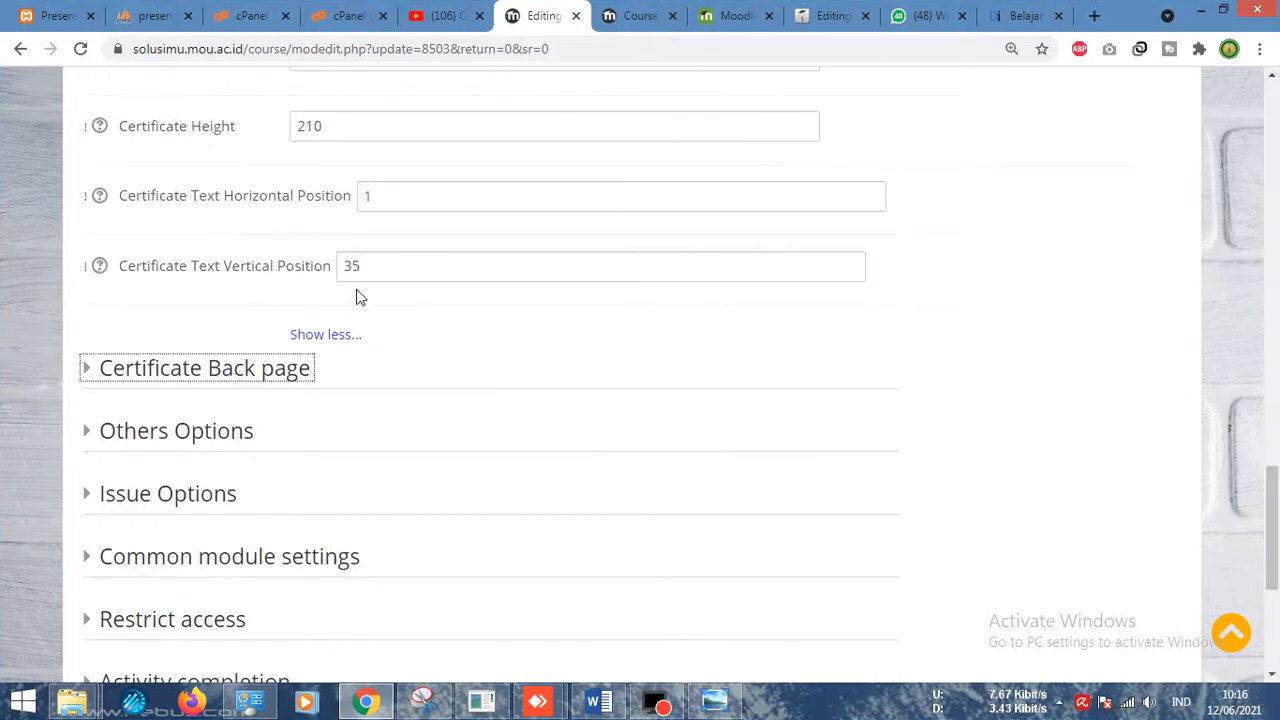
# Expand the Certificate Back page settings and set Enable Certificate Back page to No
pyautogui.moveTo(1277, 525)
pyautogui.mouseDown()
pyautogui.moveTo(1264, 457)
pyautogui.moveTo(1260, 520)
pyautogui.mouseUp()
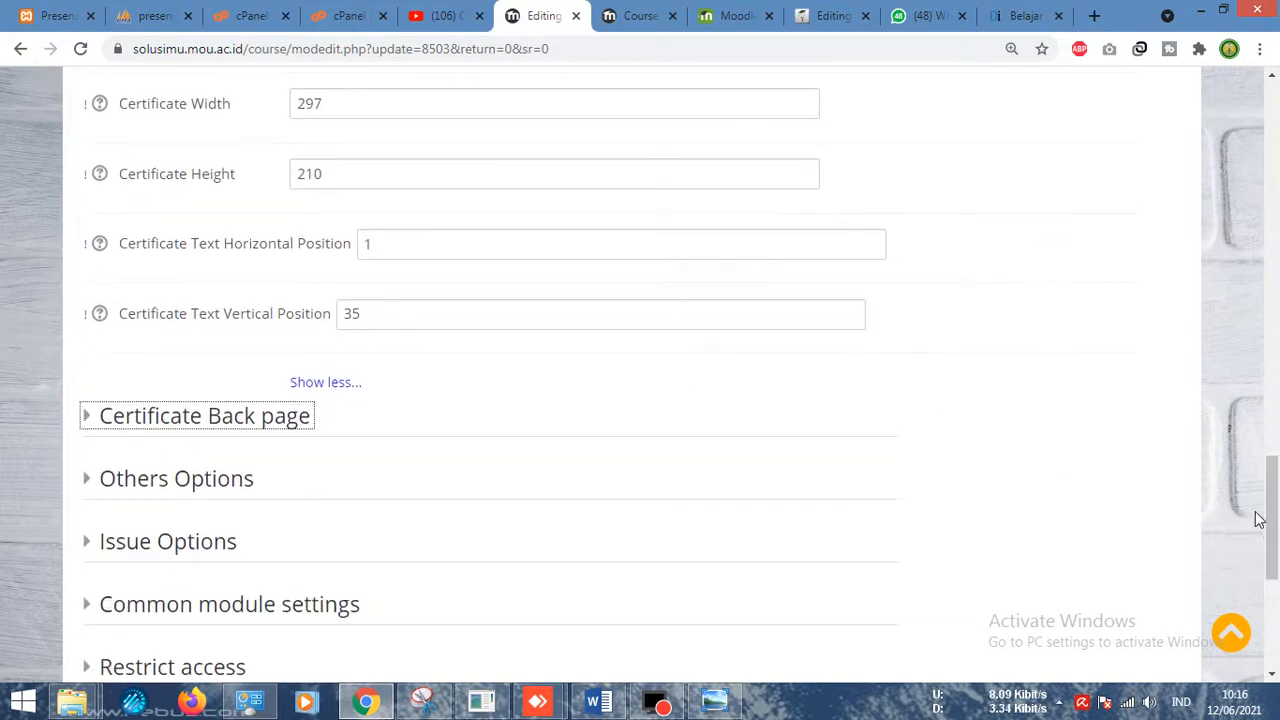
pyautogui.click(88, 420)
pyautogui.click(334, 474)
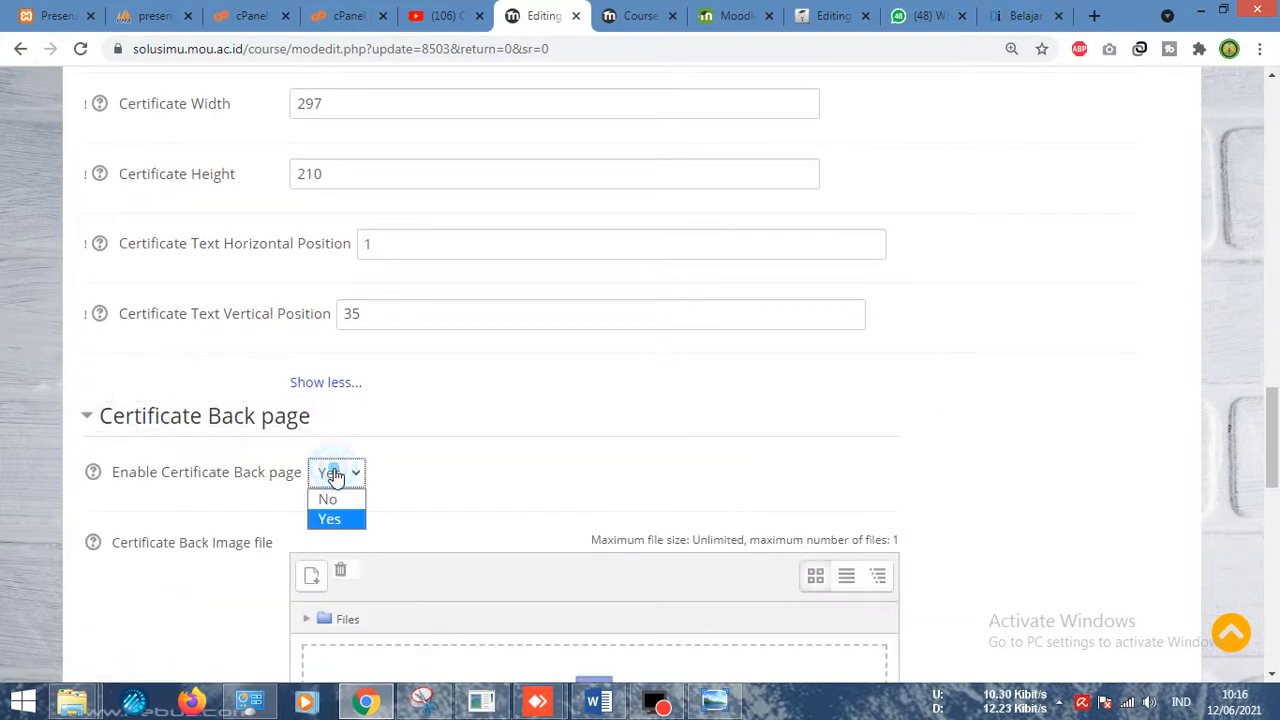
pyautogui.click(330, 499)
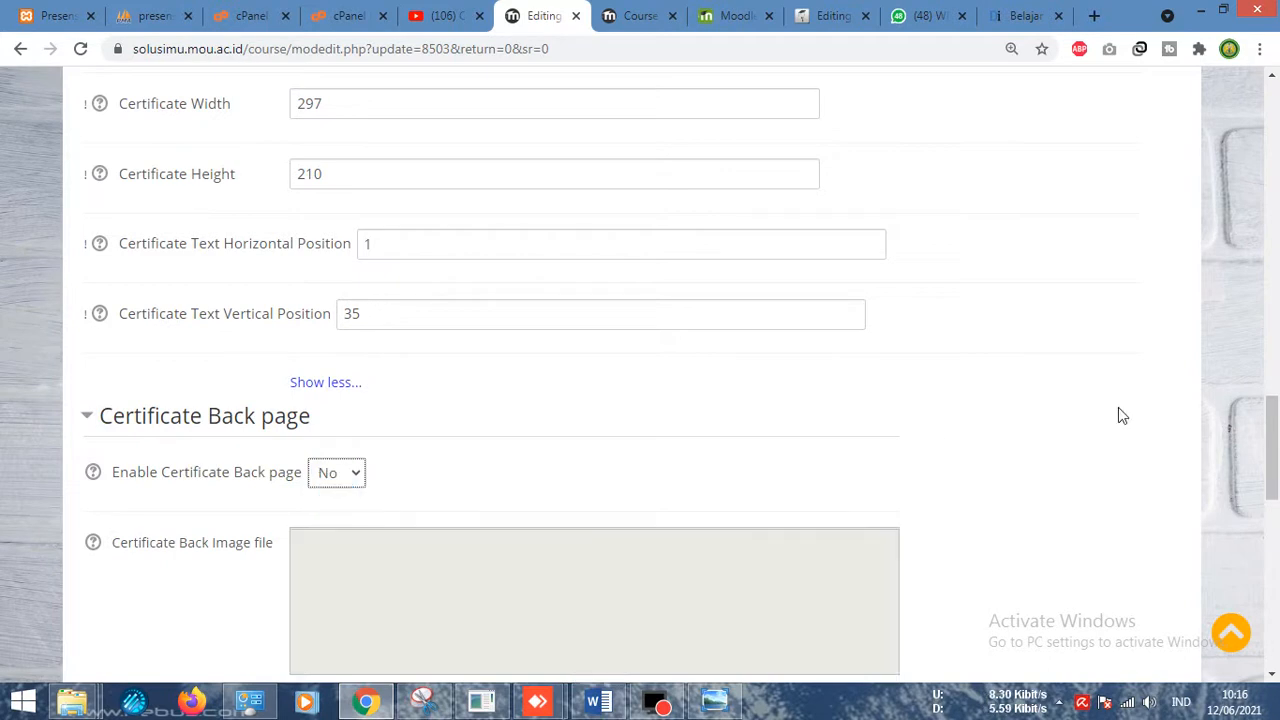
# Insert a space between {FIRSTNAME} and {LASTNAME} in the HTML source of the Certificate Text, and update the text
pyautogui.moveTo(1271, 408); pyautogui.dragTo(1273, 323)
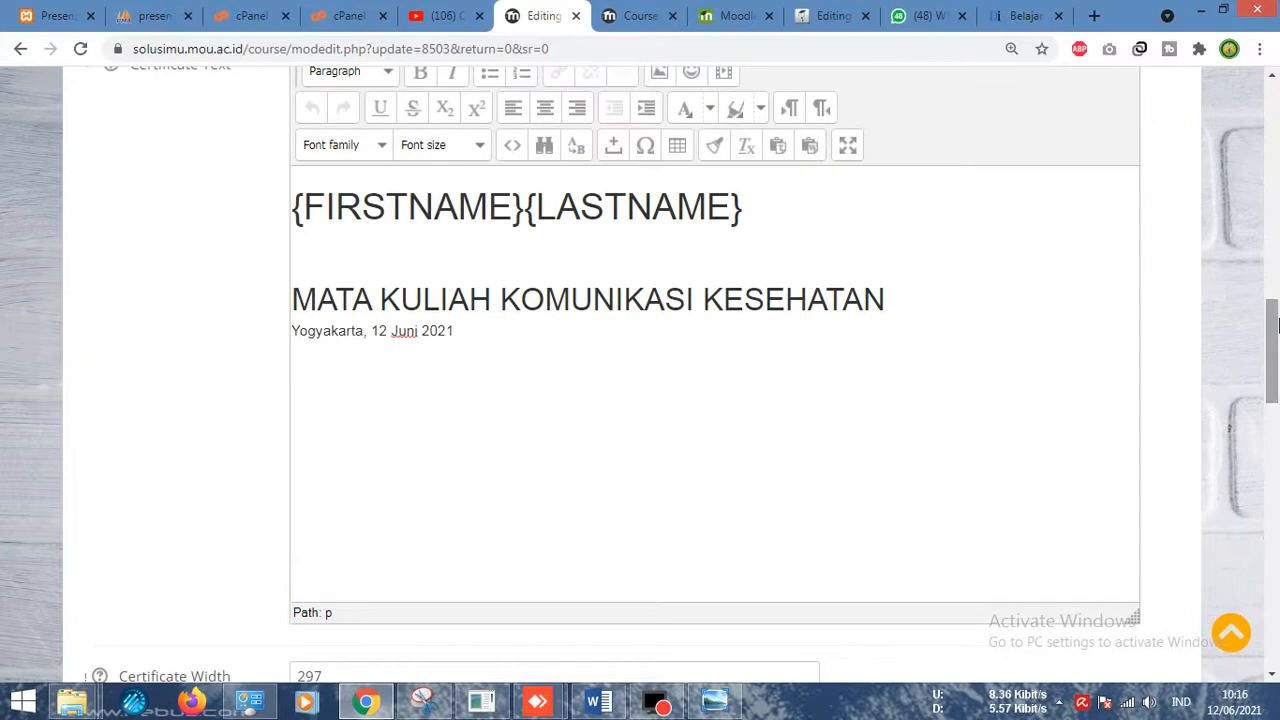
pyautogui.click(507, 145)
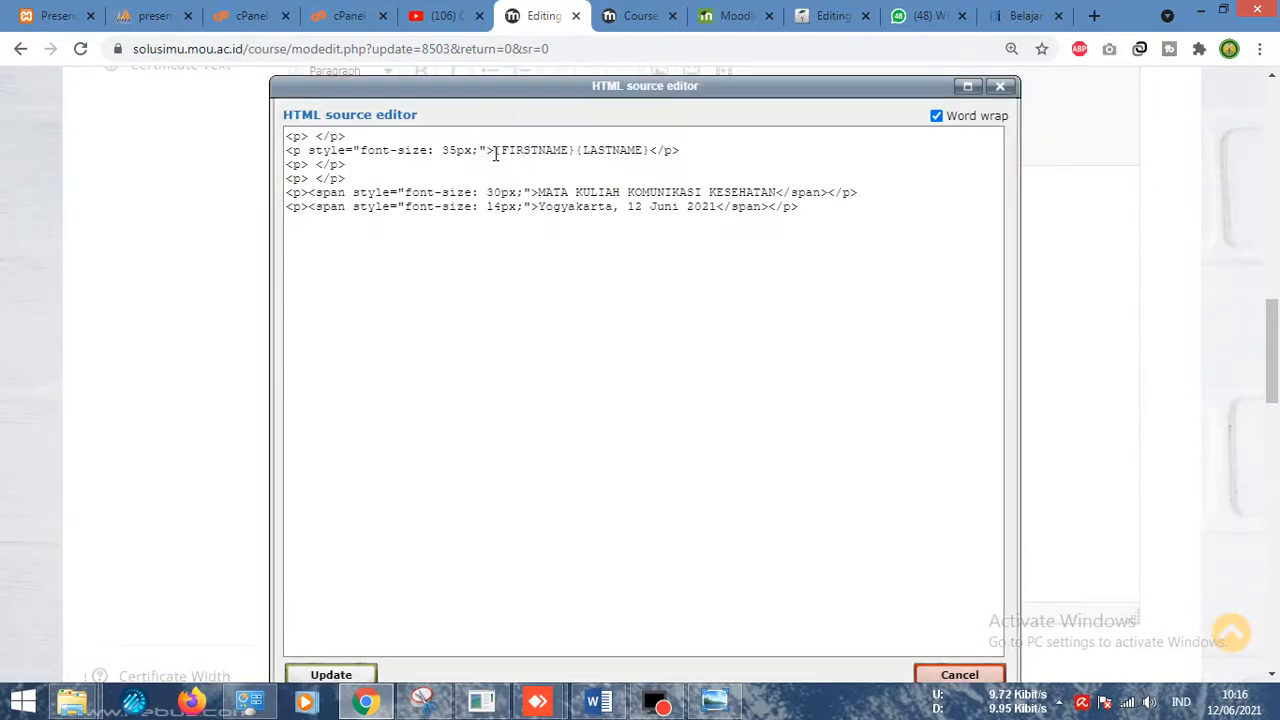
pyautogui.click(578, 150)
pyautogui.write('{')
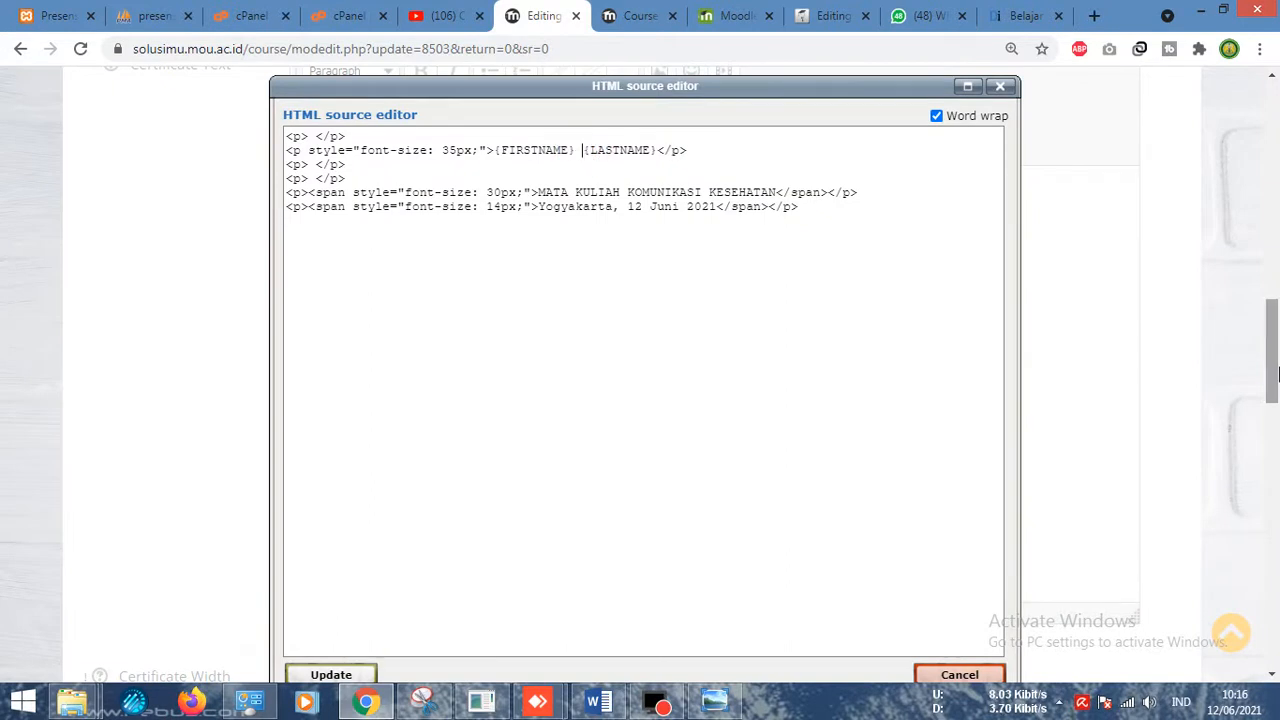
pyautogui.moveTo(1273, 390); pyautogui.dragTo(1273, 430)
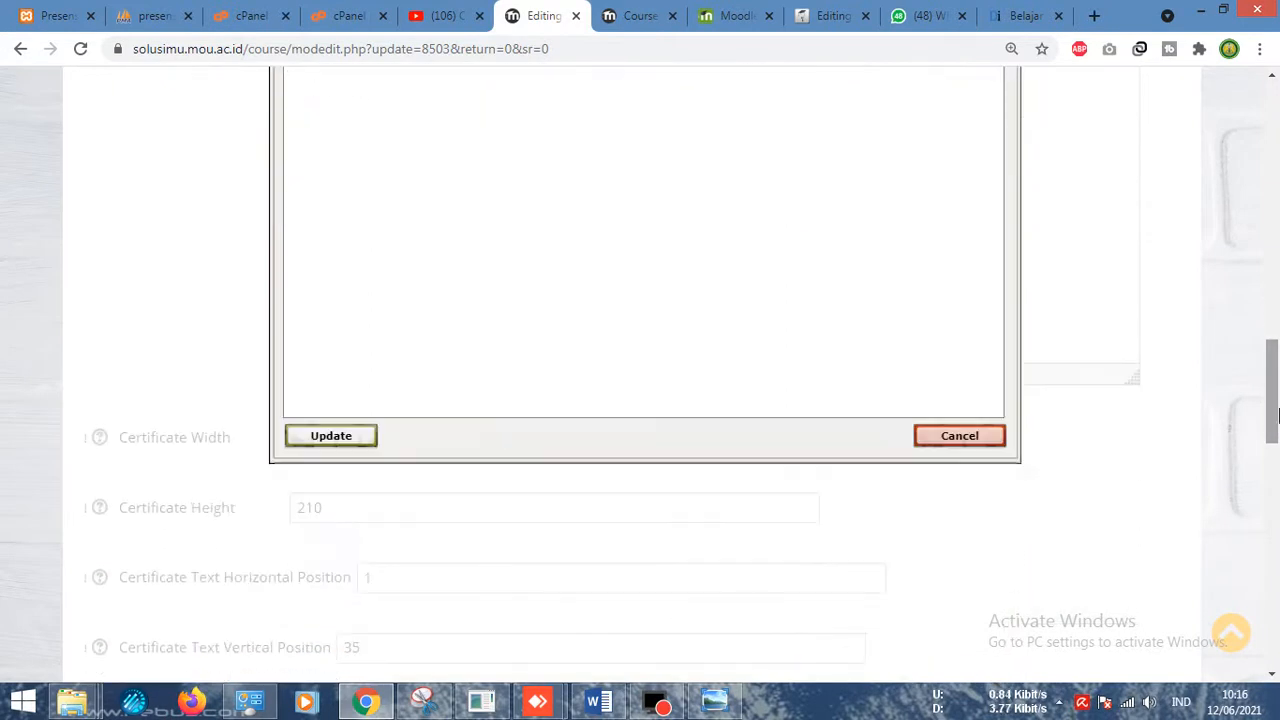
pyautogui.click(331, 435)
# Save and display the certificate activity, and get its certificate in a maximized window
pyautogui.moveTo(1278, 357); pyautogui.dragTo(1278, 580)
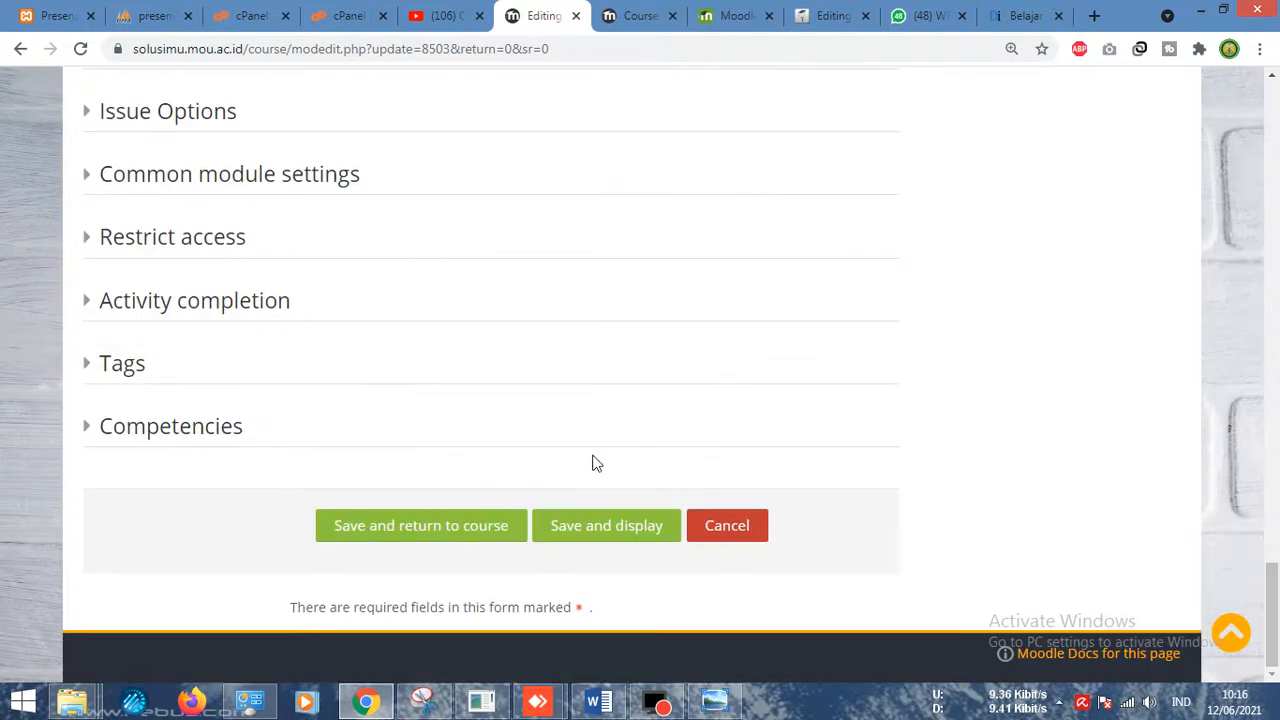
pyautogui.click(590, 528)
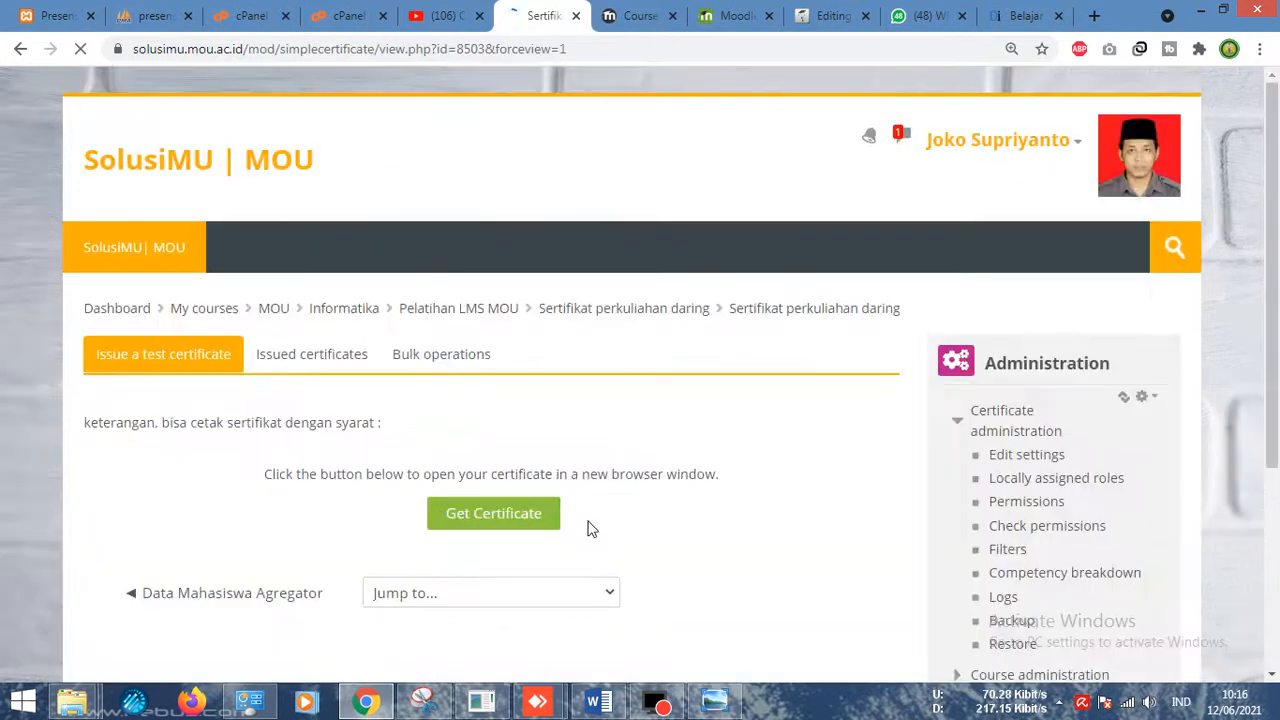
pyautogui.click(534, 518)
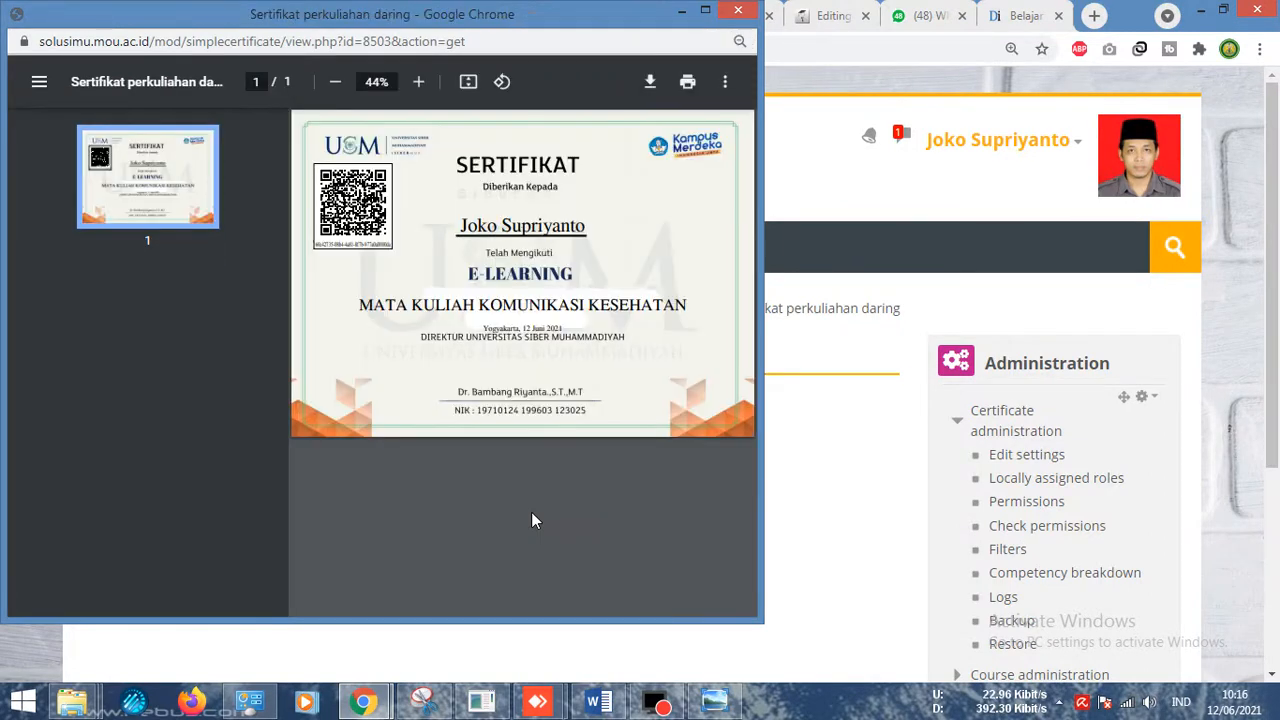
pyautogui.click(705, 10)
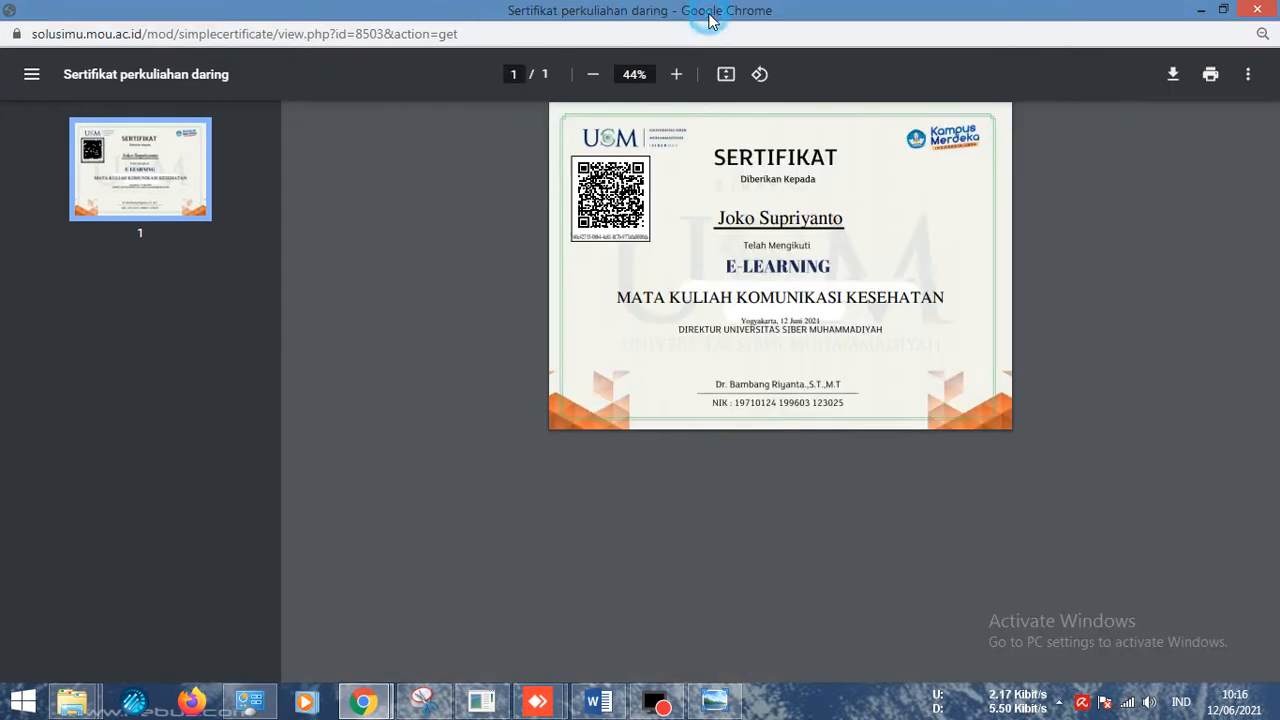
# Enlarge the certificate to 75% to examine the name spacing and layout, and close its window
pyautogui.click(678, 75)
pyautogui.click(678, 75)
pyautogui.click(678, 75)
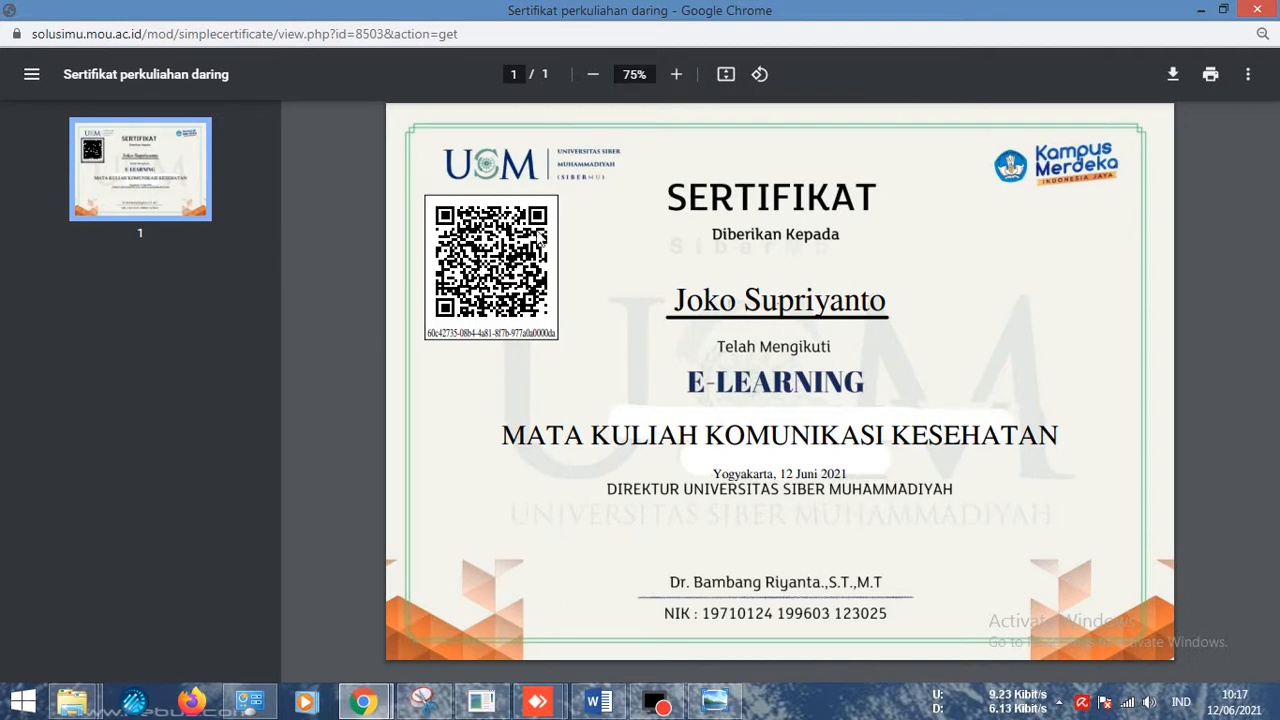
pyautogui.click(1271, 8)
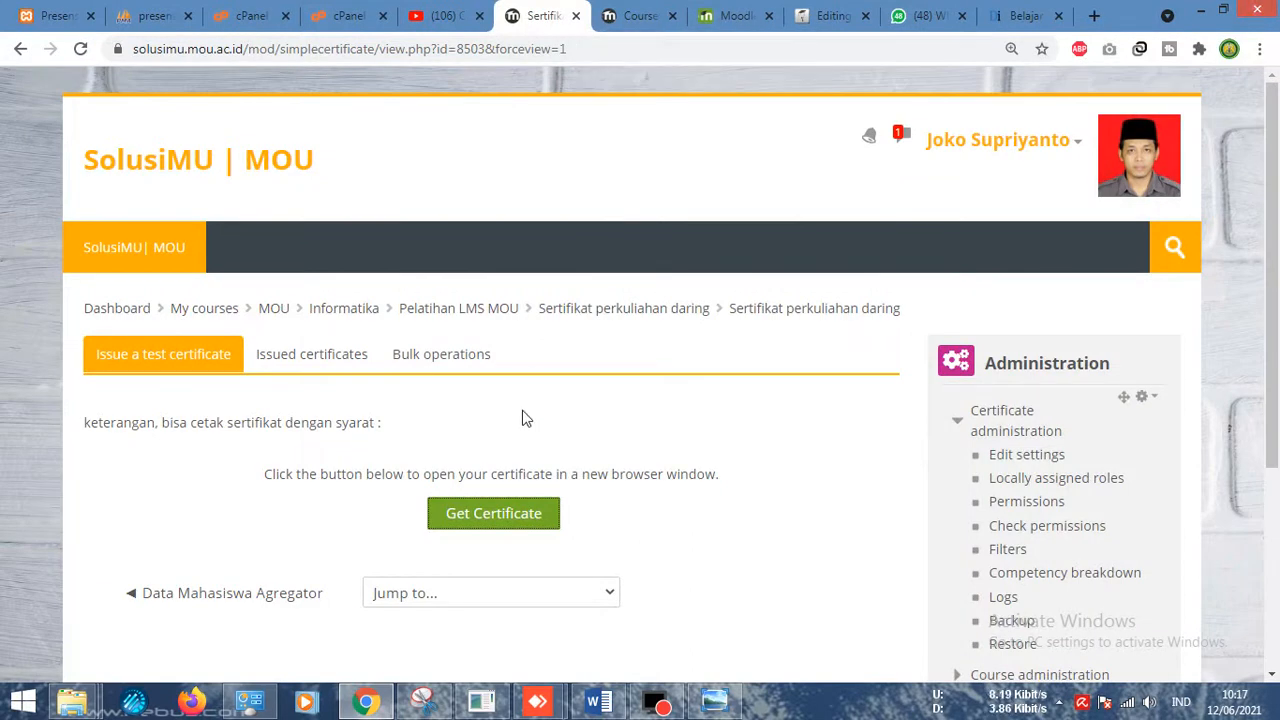
# Return to the activity settings, read the Certificate Text help on available placeholders, and leave the settings without saving
pyautogui.click(20, 48)
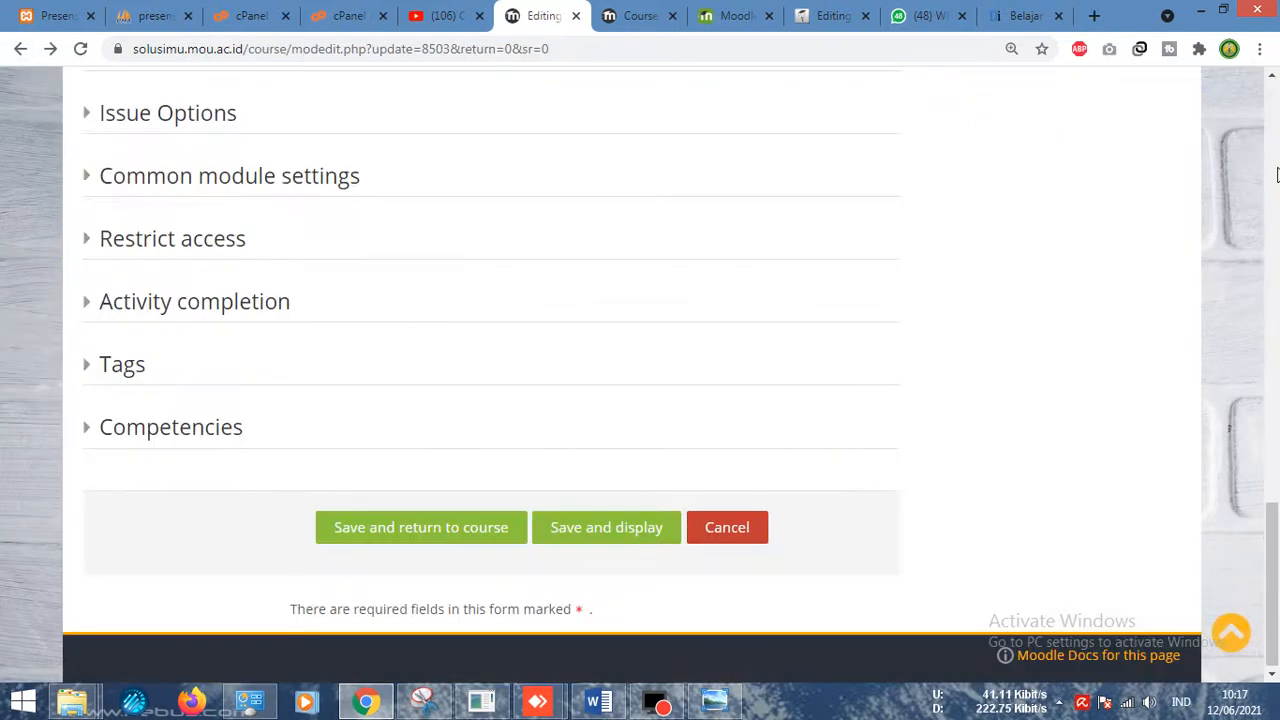
pyautogui.moveTo(1275, 578); pyautogui.dragTo(1256, 382)
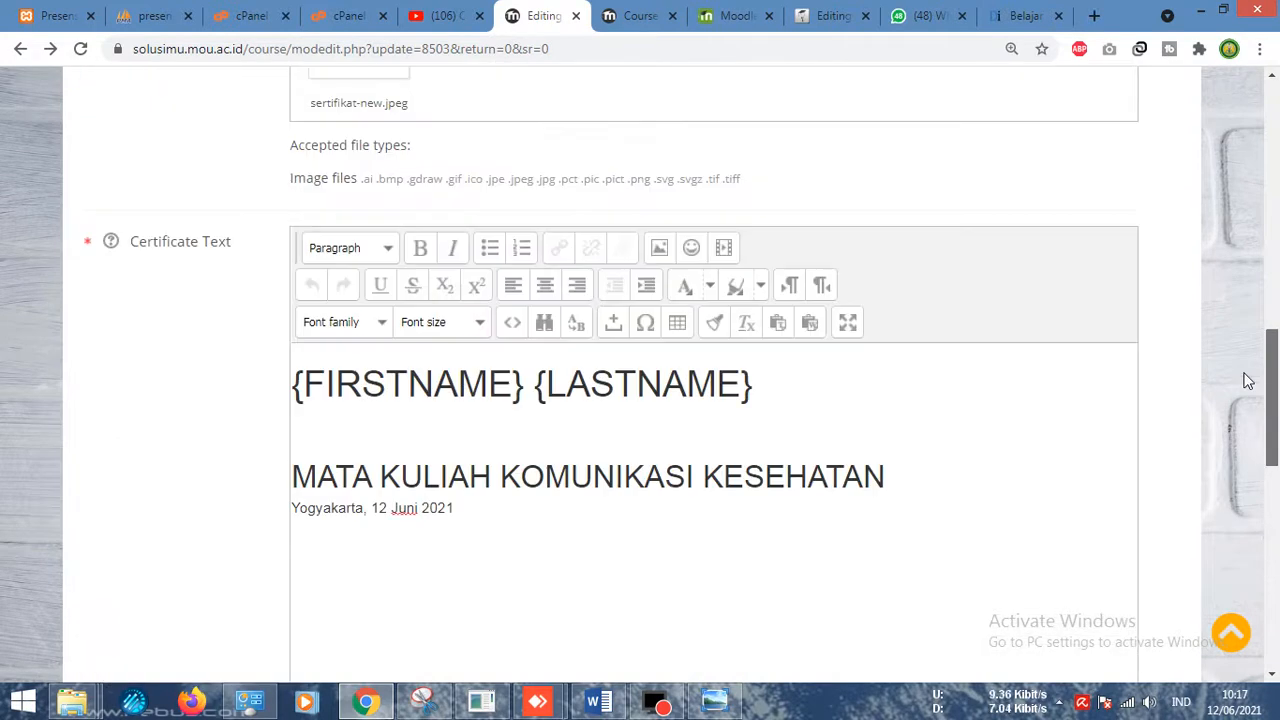
pyautogui.click(113, 244)
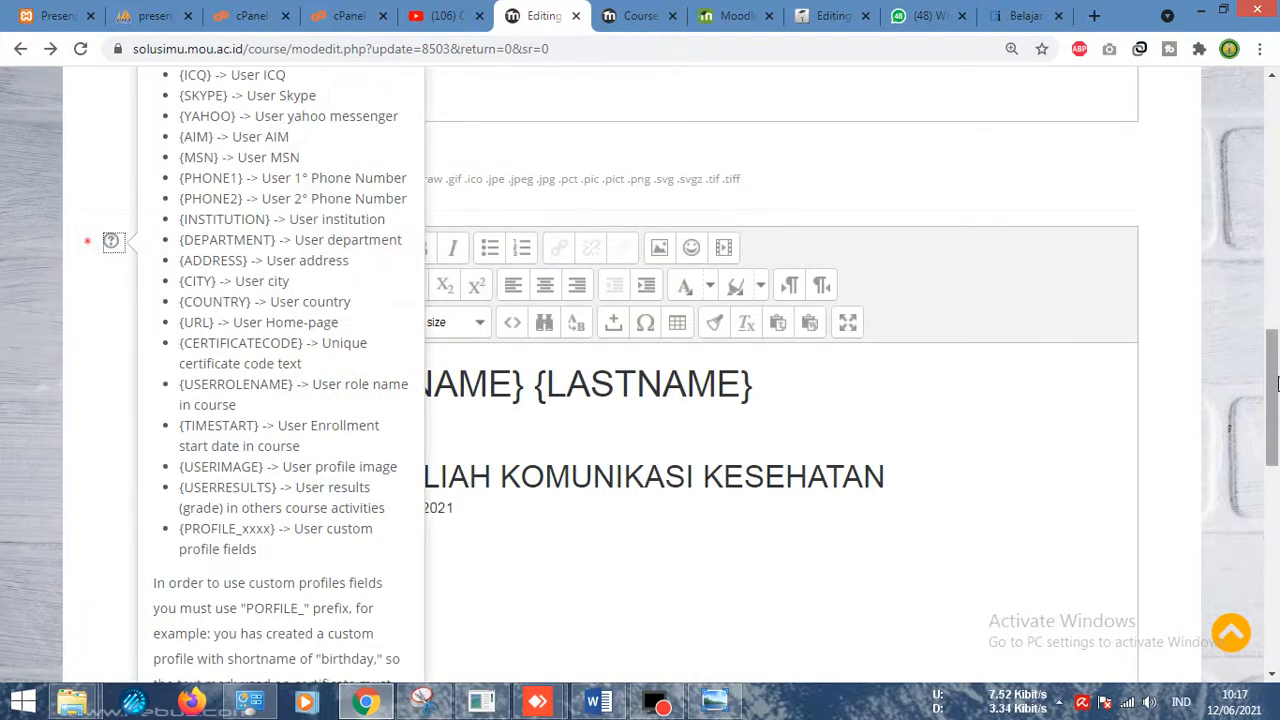
pyautogui.moveTo(1276, 386); pyautogui.dragTo(1272, 362)
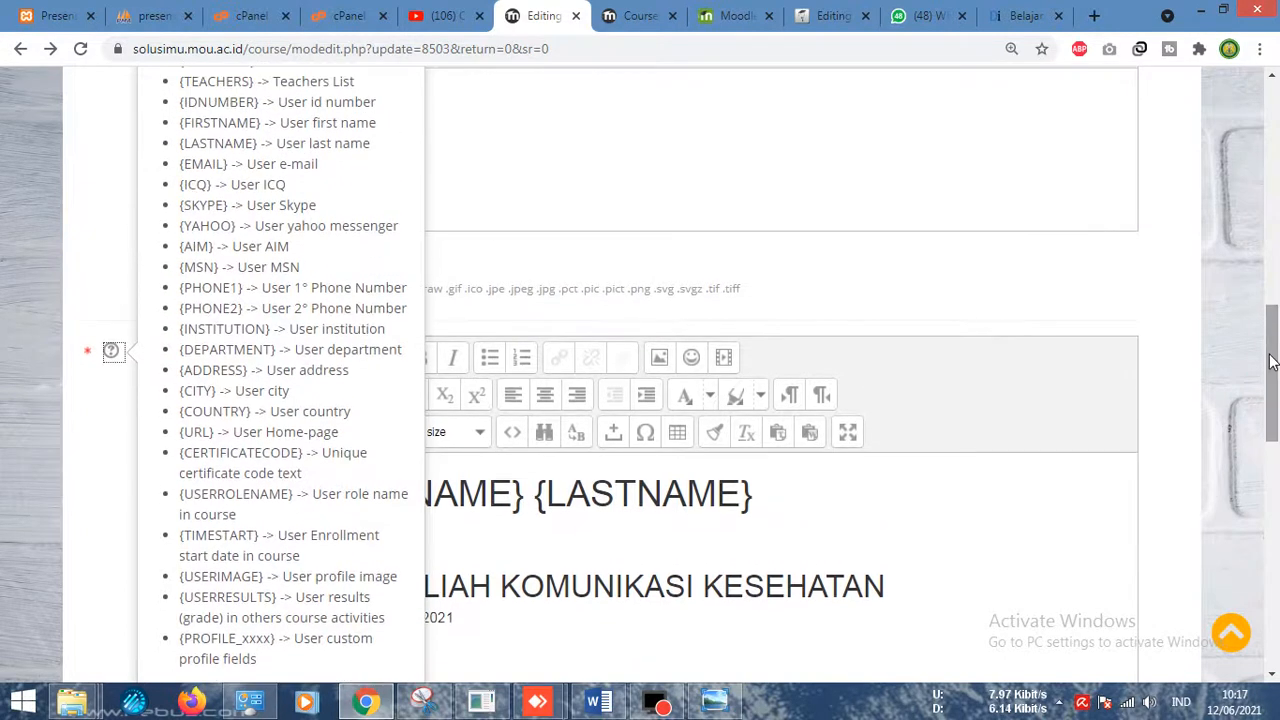
pyautogui.click(528, 496)
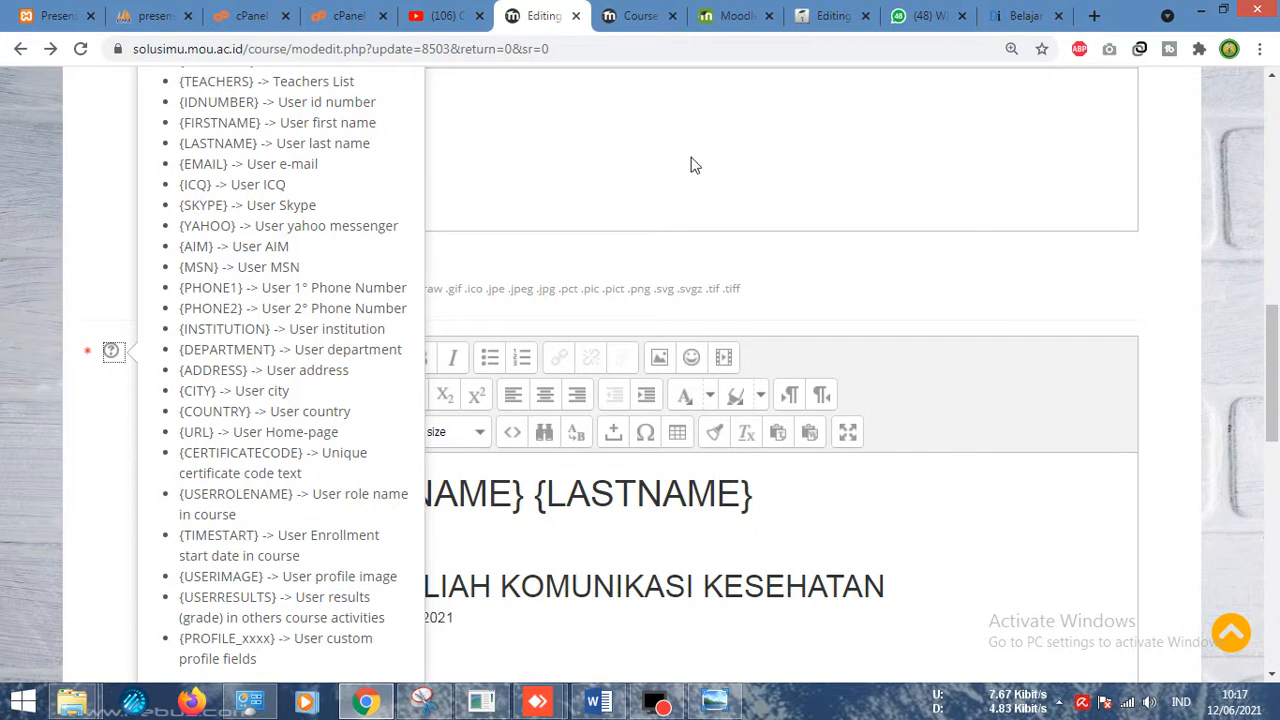
pyautogui.click(654, 266)
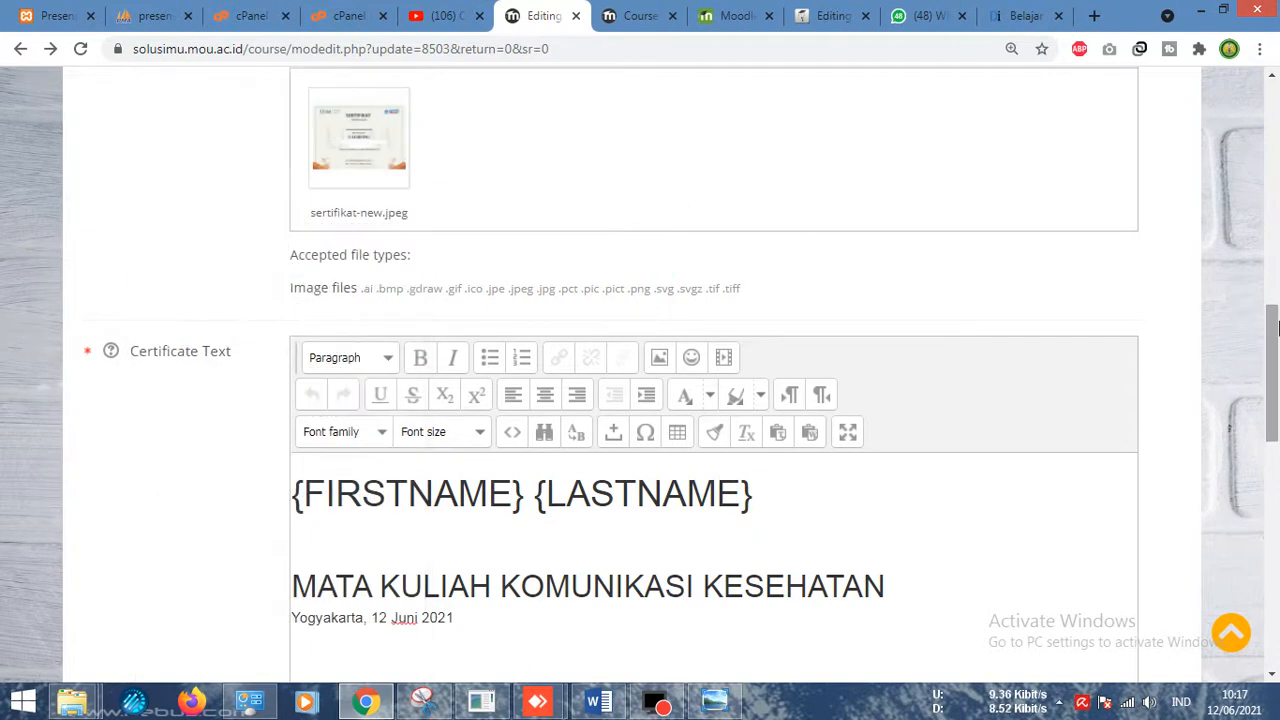
pyautogui.click(82, 48)
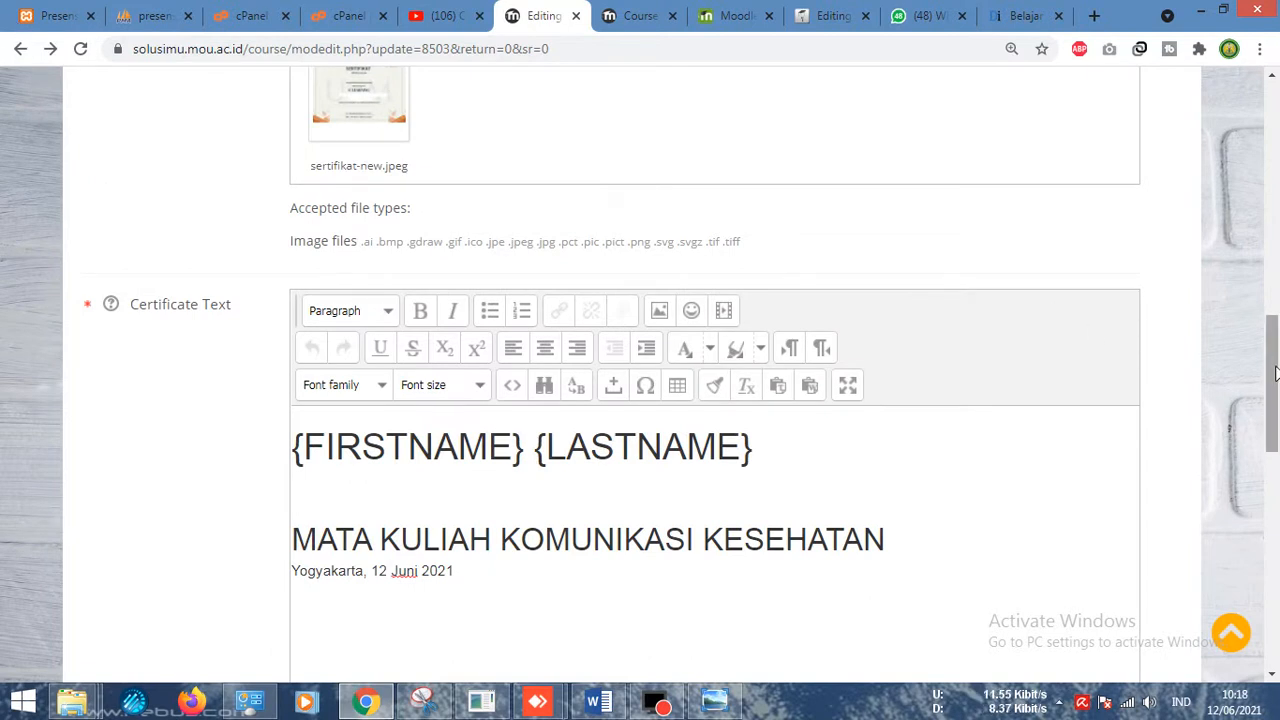
pyautogui.moveTo(1272, 395); pyautogui.dragTo(1272, 558)
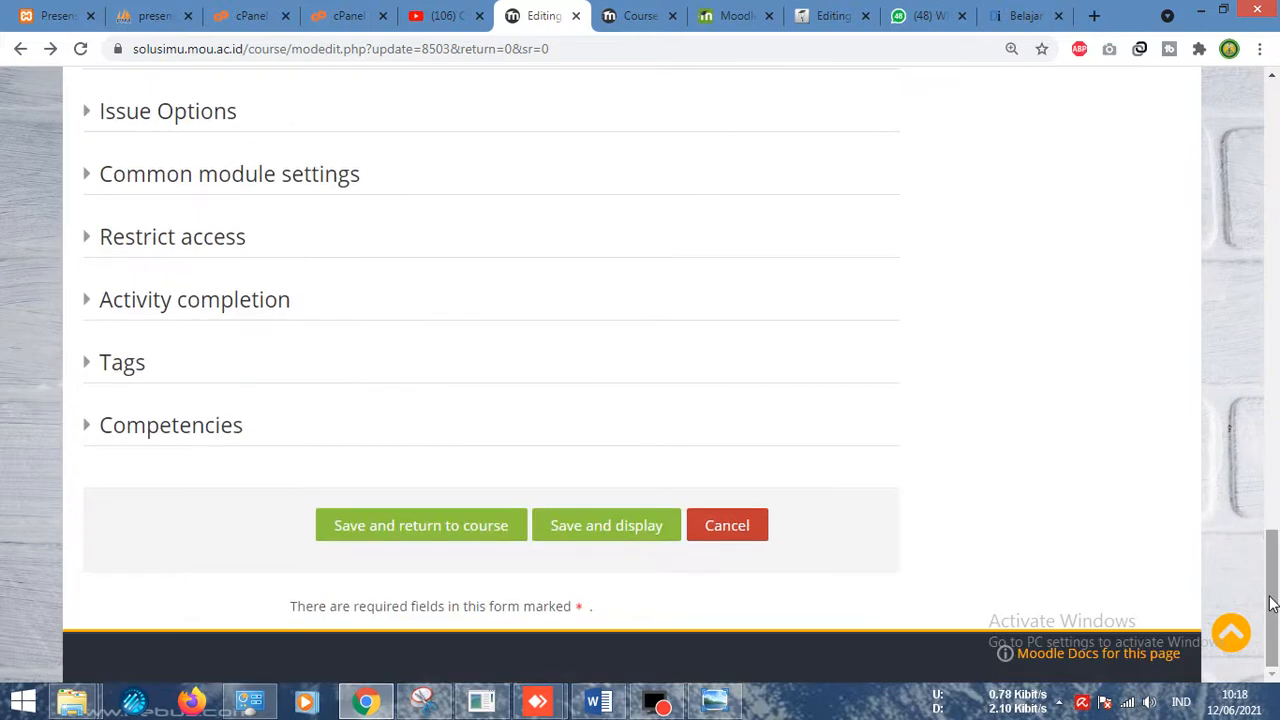
pyautogui.click(712, 530)
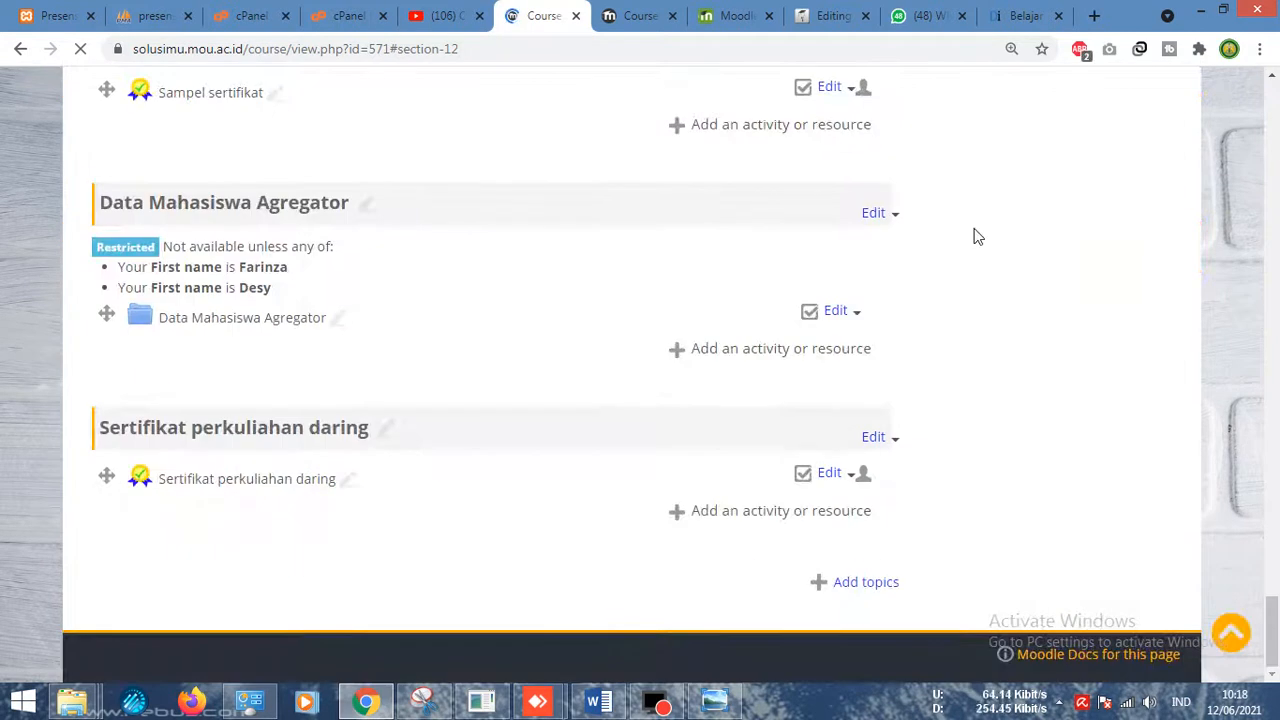
# Hide the Sertifikat perkuliahan daring activity from students, and show it again
pyautogui.click(827, 476)
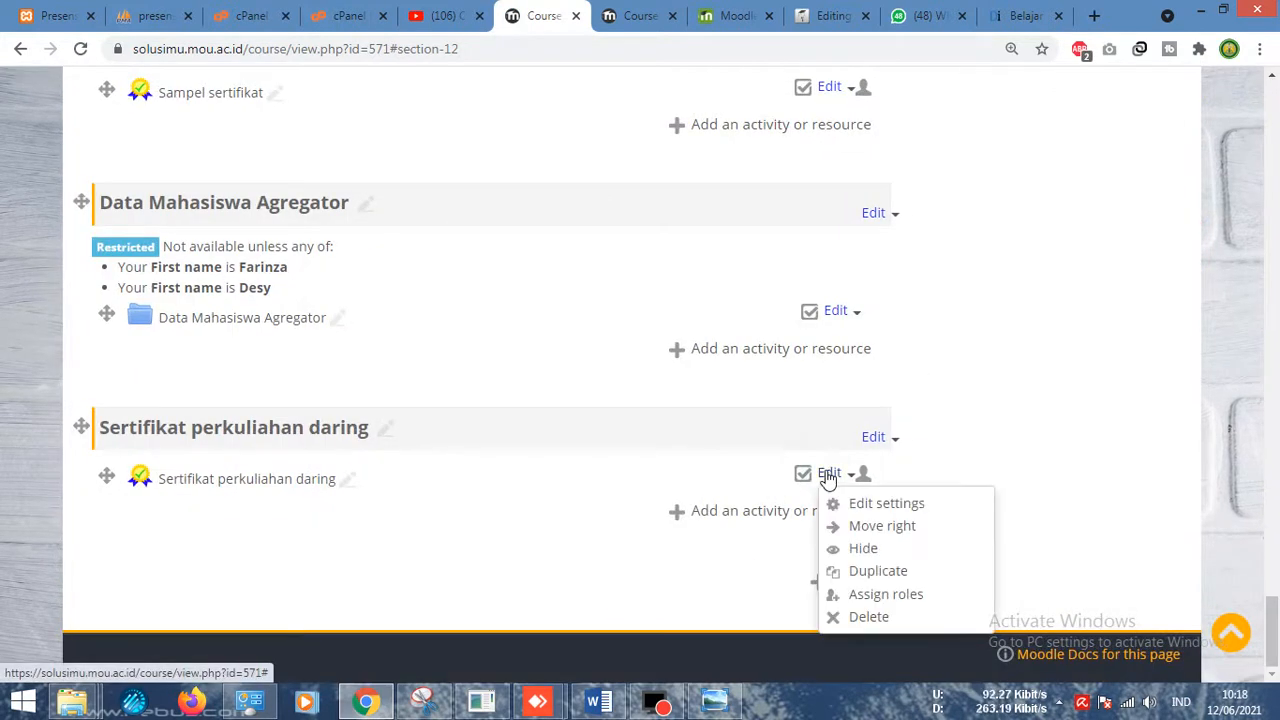
pyautogui.click(847, 553)
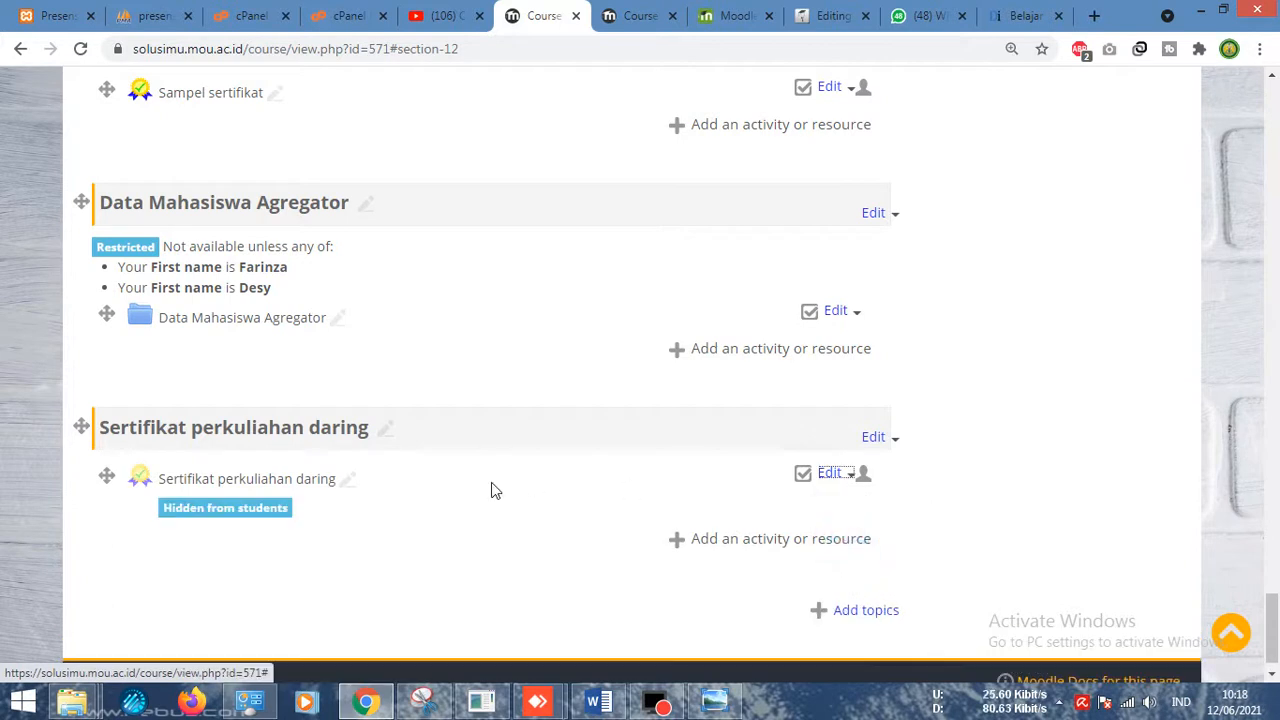
pyautogui.click(474, 548)
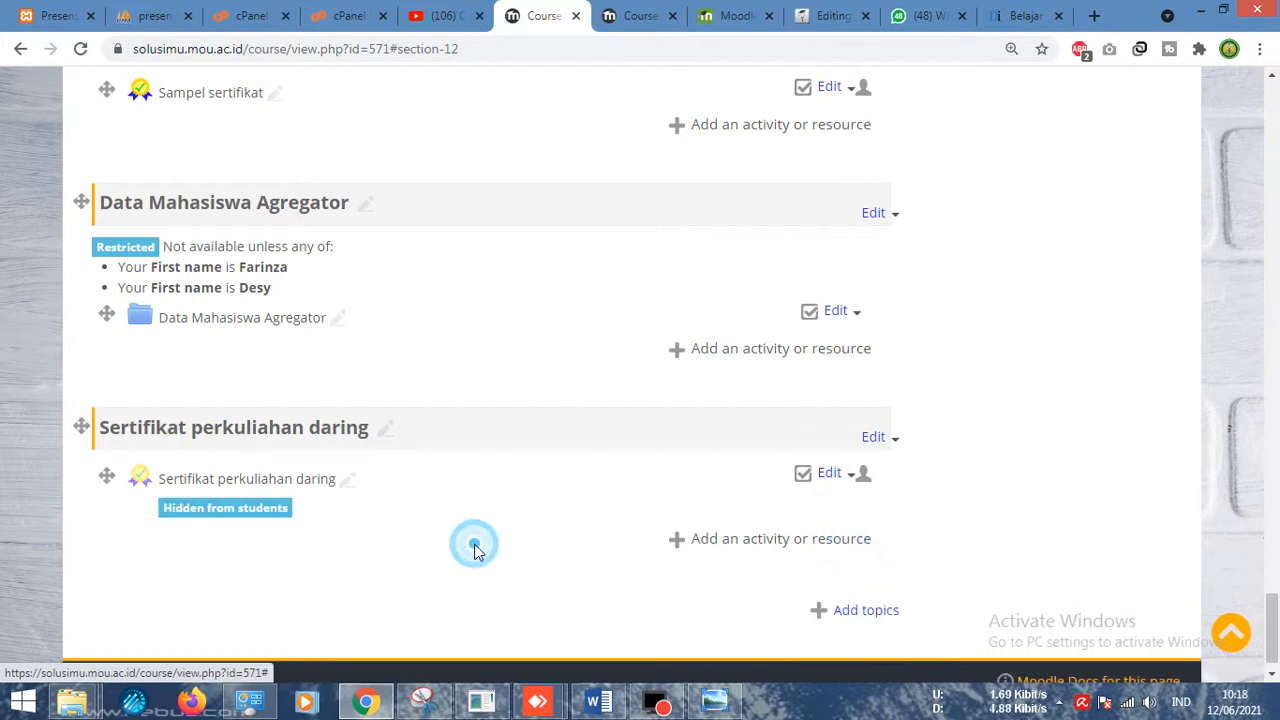
pyautogui.click(831, 477)
pyautogui.click(848, 552)
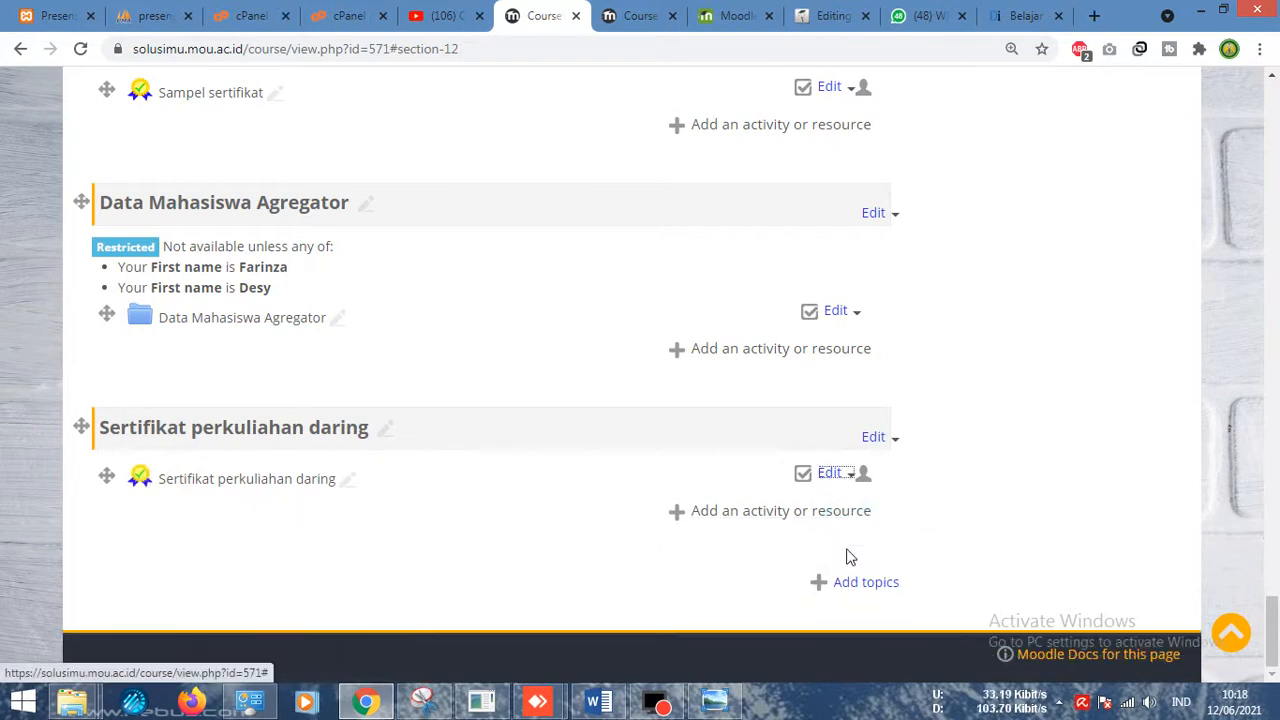
# Switch to the Word document with the CETAK SERTIFIKAT notes
pyautogui.click(617, 703)
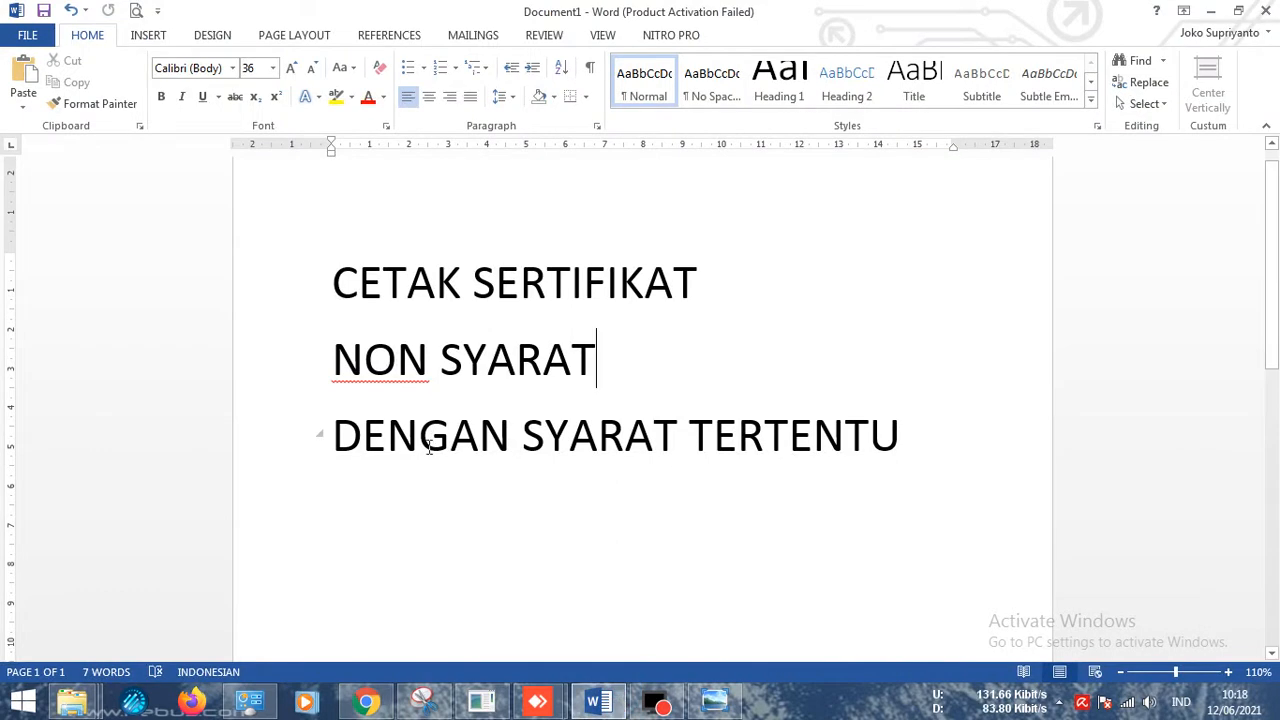
# Return to the Moodle course and add a Quiz activity named quiz to the Data Mahasiswa Agregator section
pyautogui.click(1211, 10)
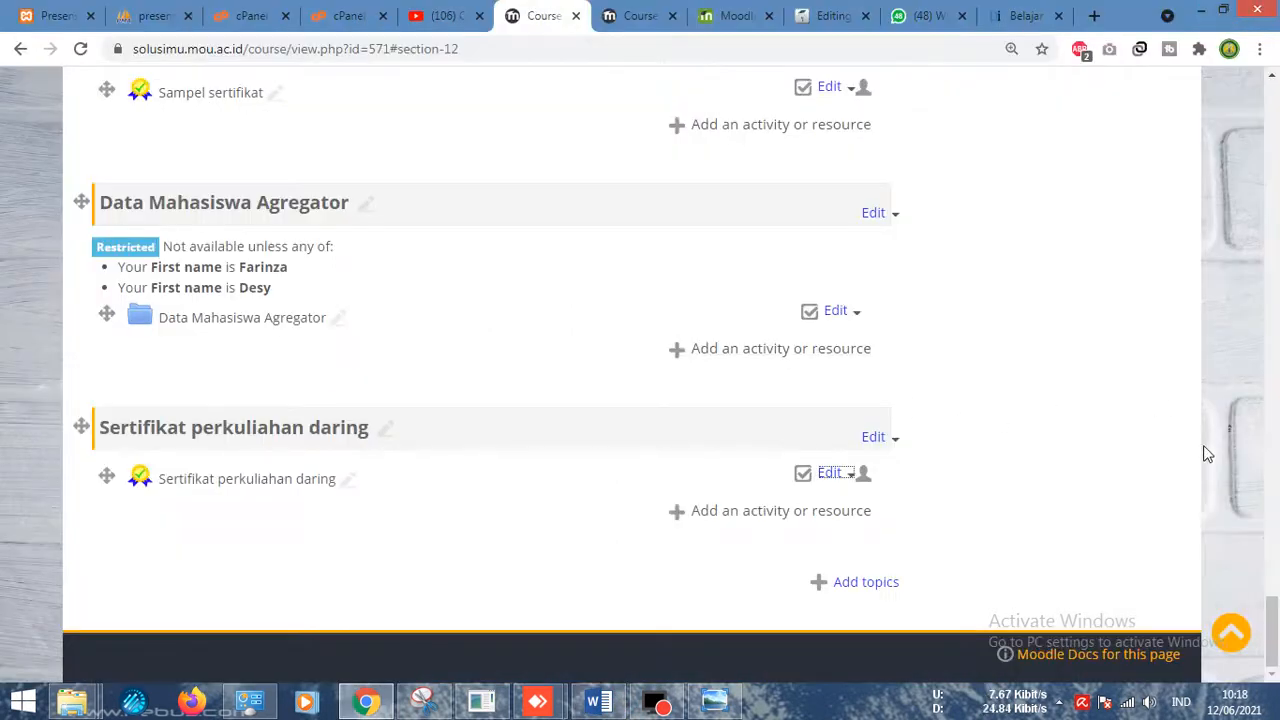
pyautogui.moveTo(1272, 622); pyautogui.dragTo(1272, 604)
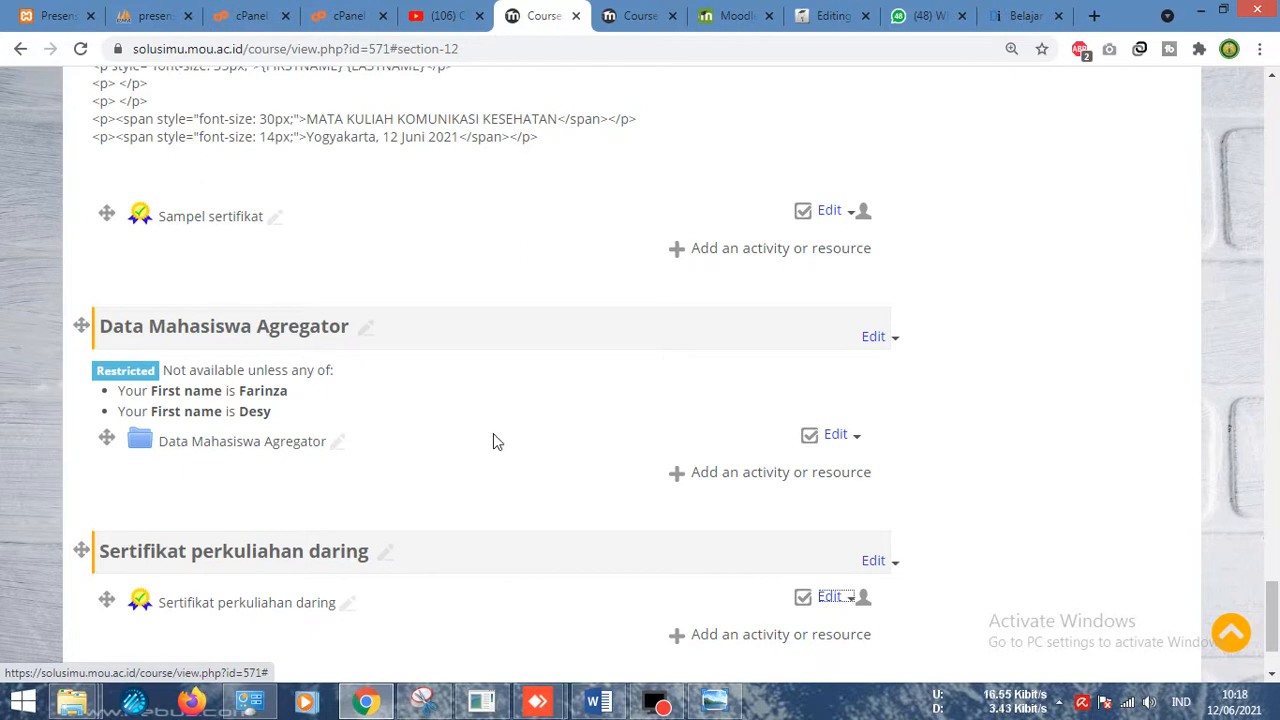
pyautogui.moveTo(403, 443); pyautogui.dragTo(164, 441)
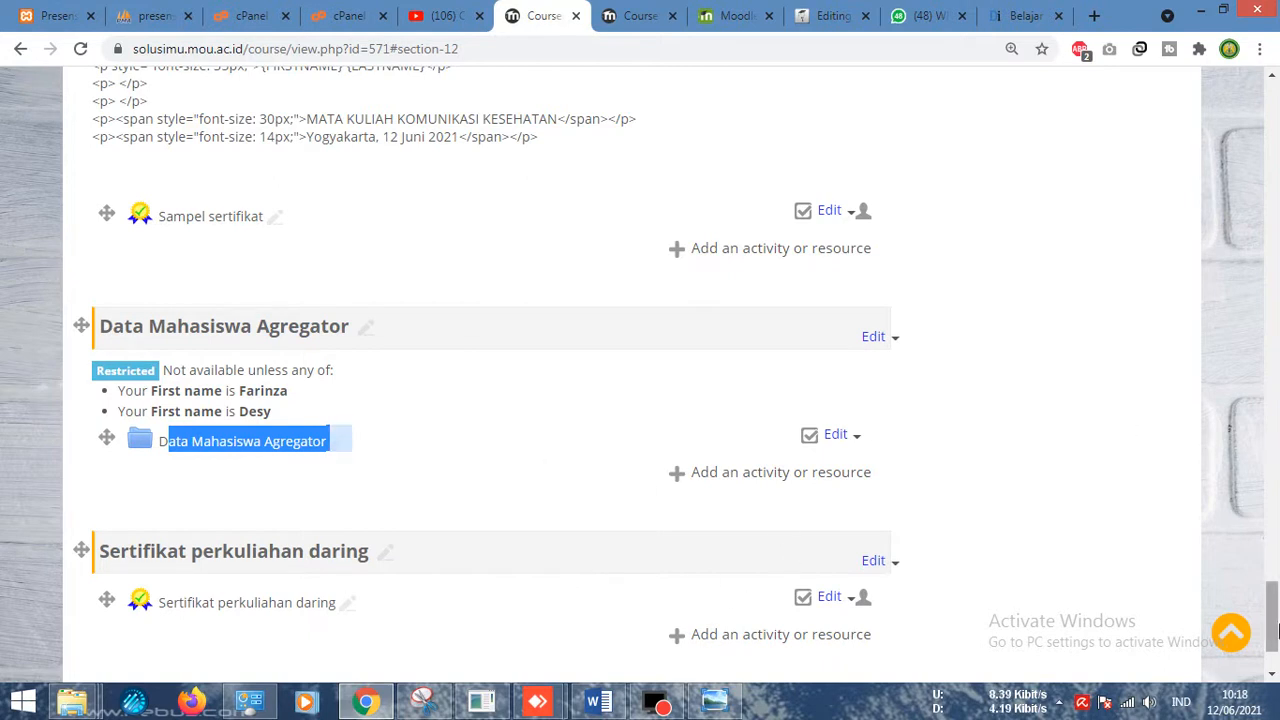
pyautogui.click(834, 481)
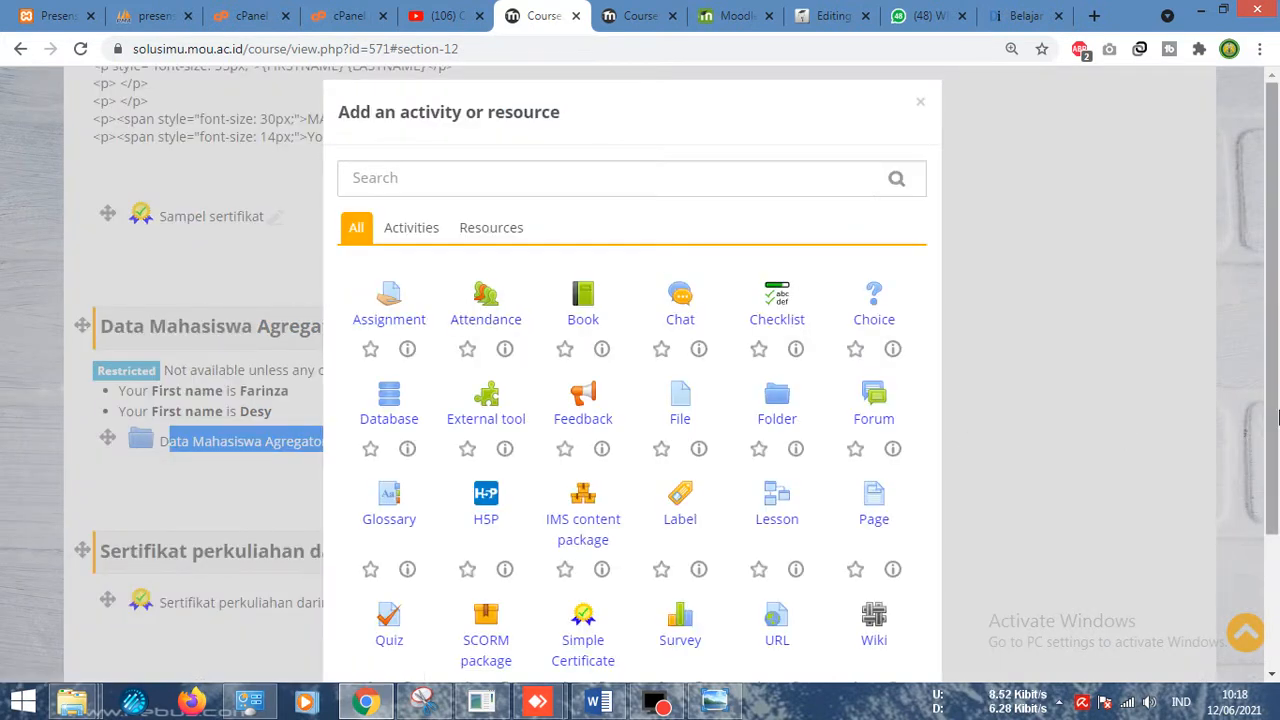
pyautogui.moveTo(1277, 416); pyautogui.dragTo(1277, 476)
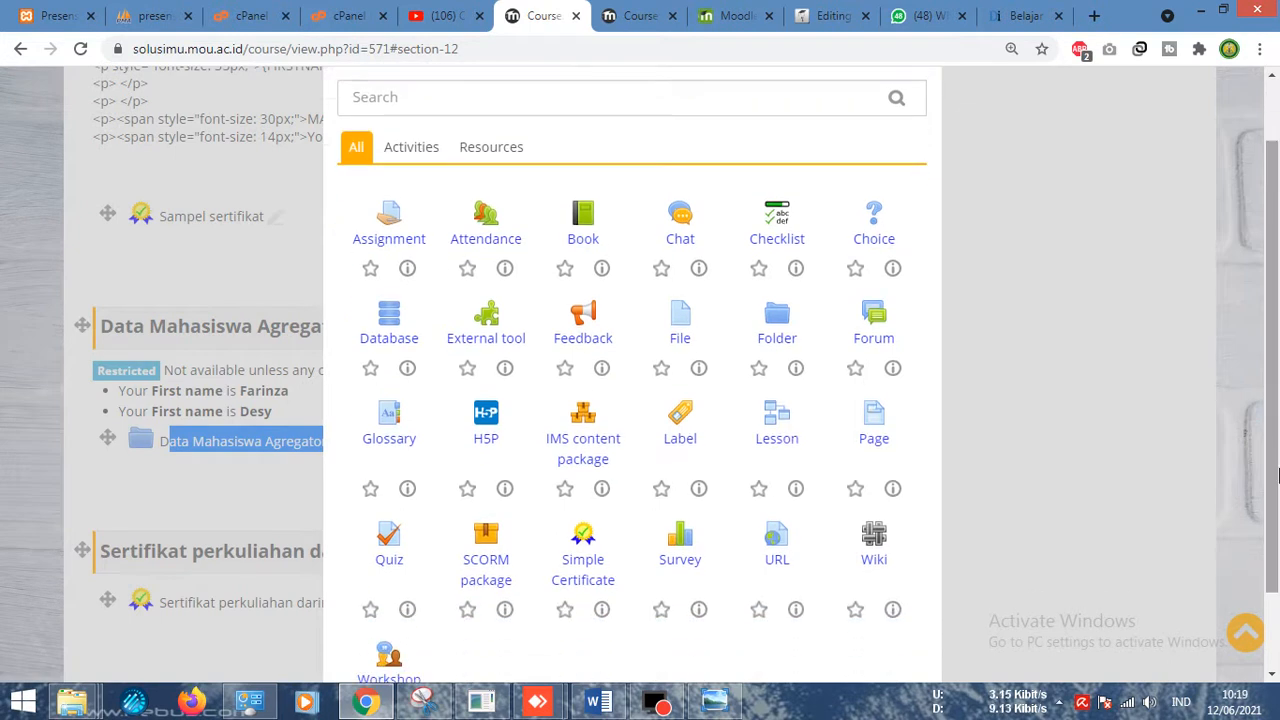
pyautogui.click(391, 533)
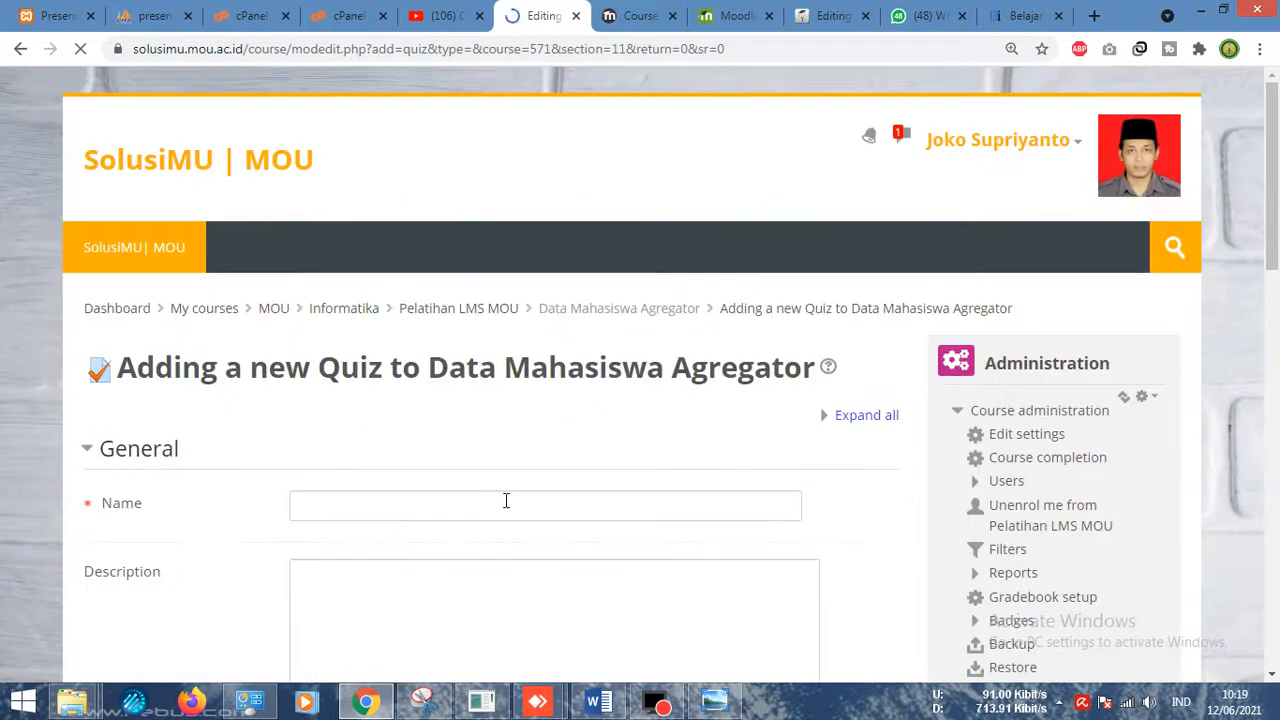
pyautogui.click(506, 501)
pyautogui.write('quiz')
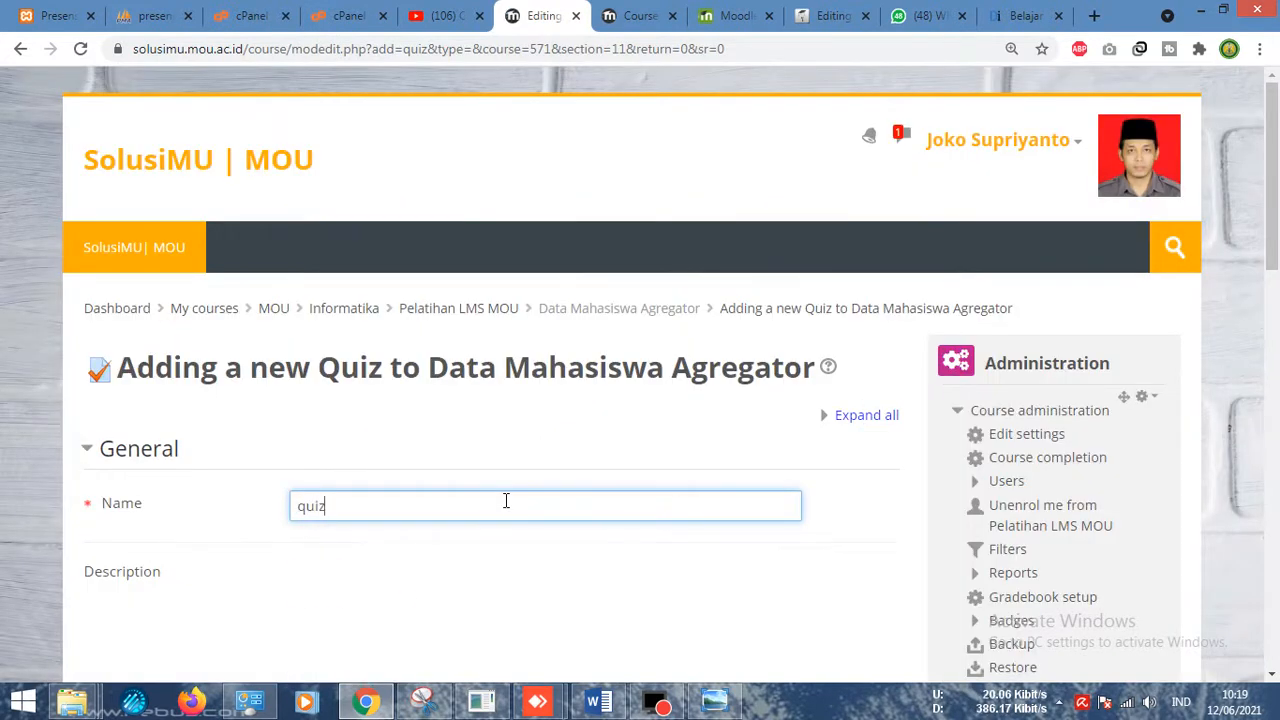
# Set the quiz to show as complete when conditions are met, requiring a grade instead of a view, and save back to the course
pyautogui.moveTo(1277, 192); pyautogui.dragTo(1277, 504)
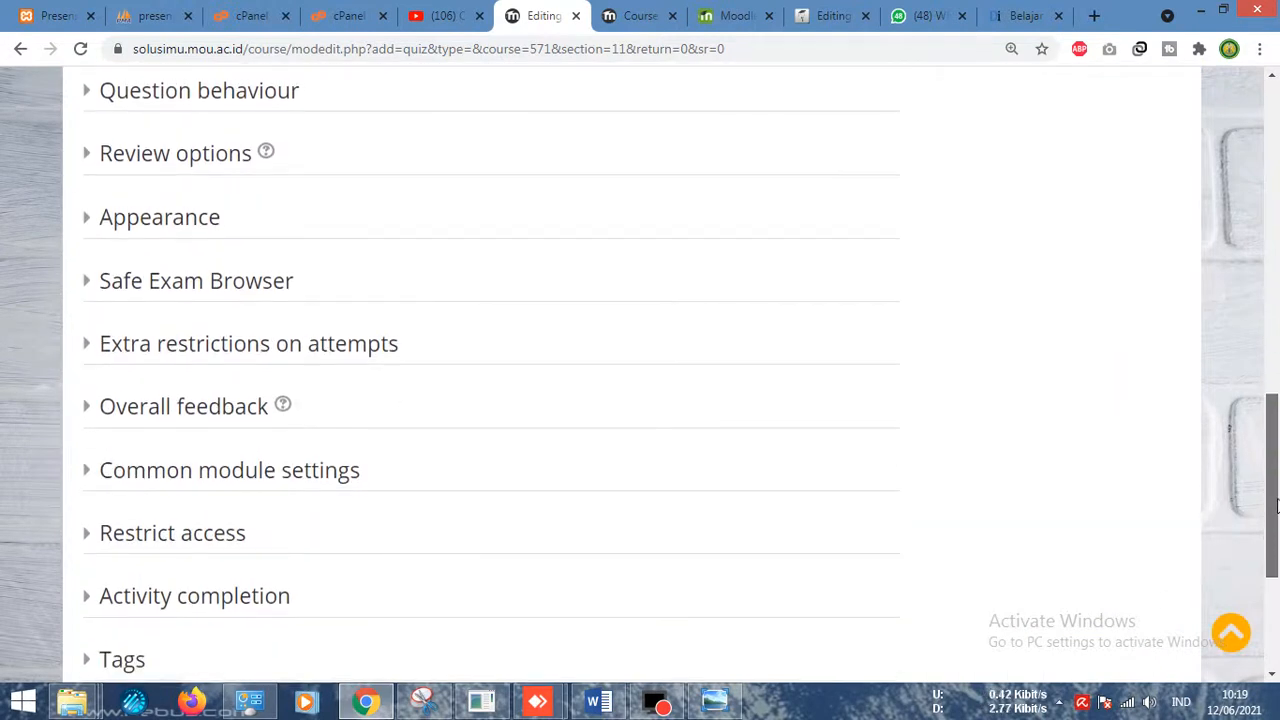
pyautogui.click(247, 596)
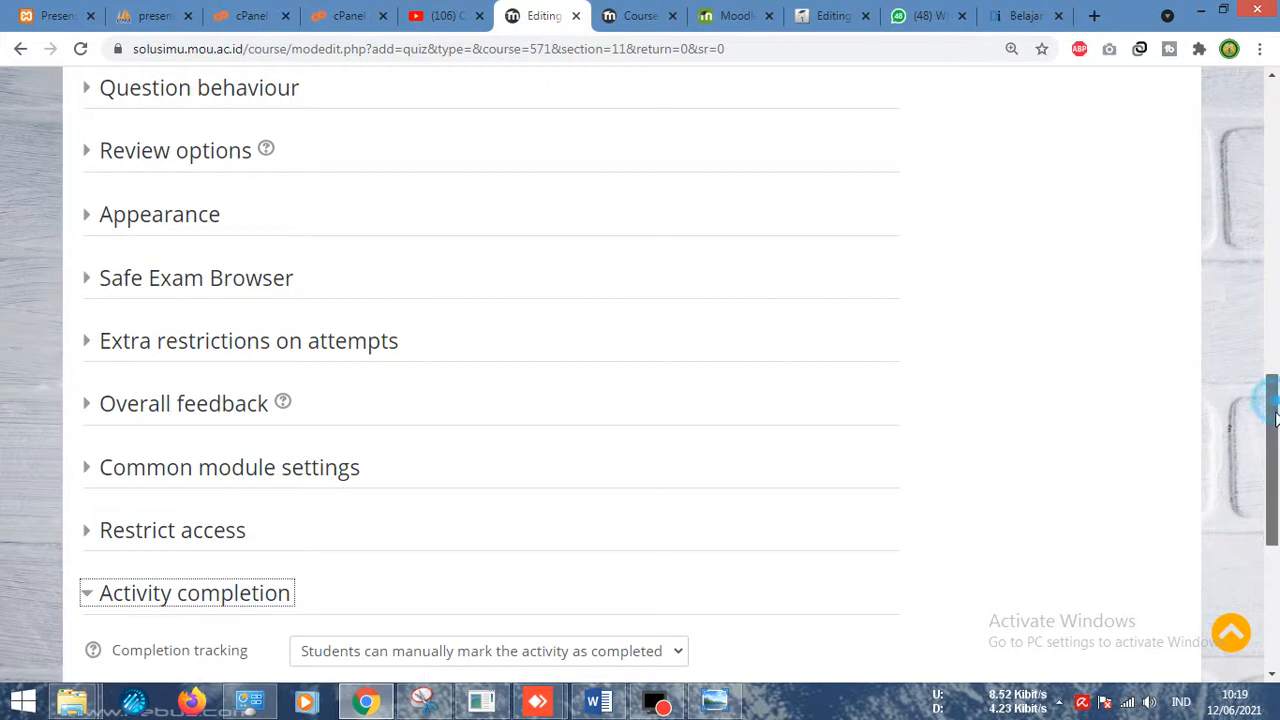
pyautogui.moveTo(1274, 406); pyautogui.dragTo(1274, 494)
pyautogui.click(662, 316)
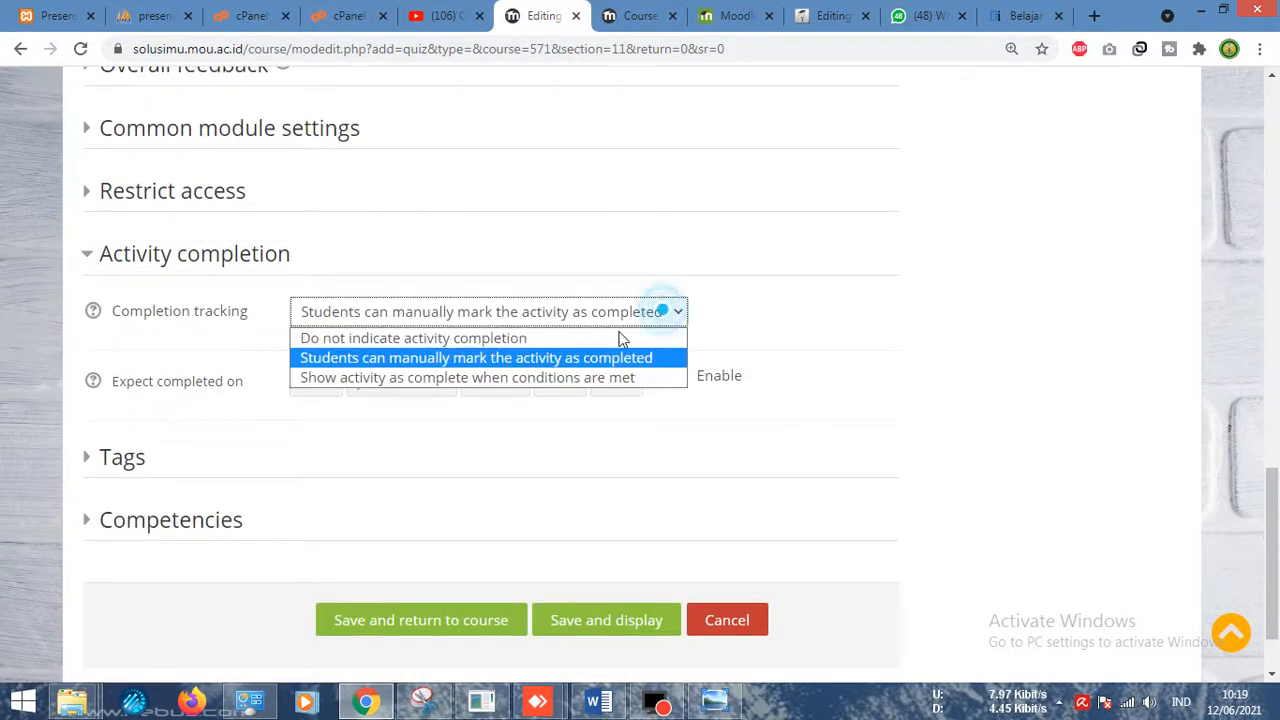
pyautogui.click(580, 376)
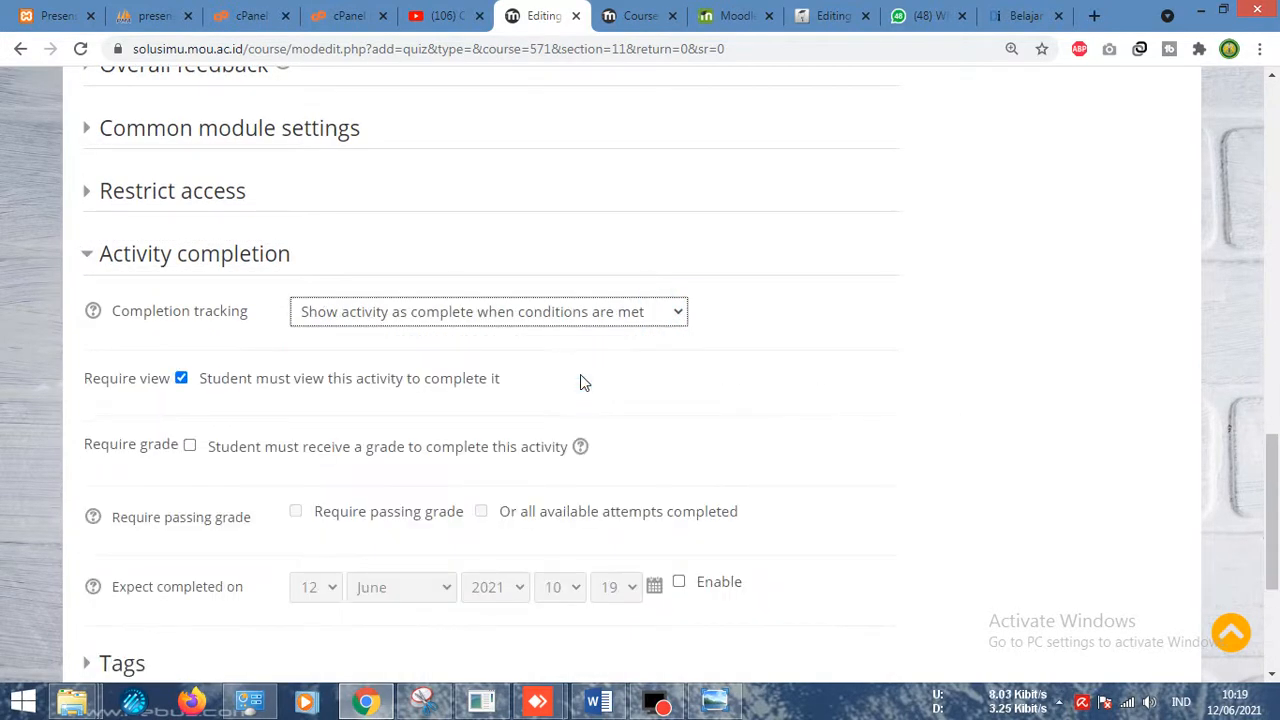
pyautogui.doubleClick(316, 390)
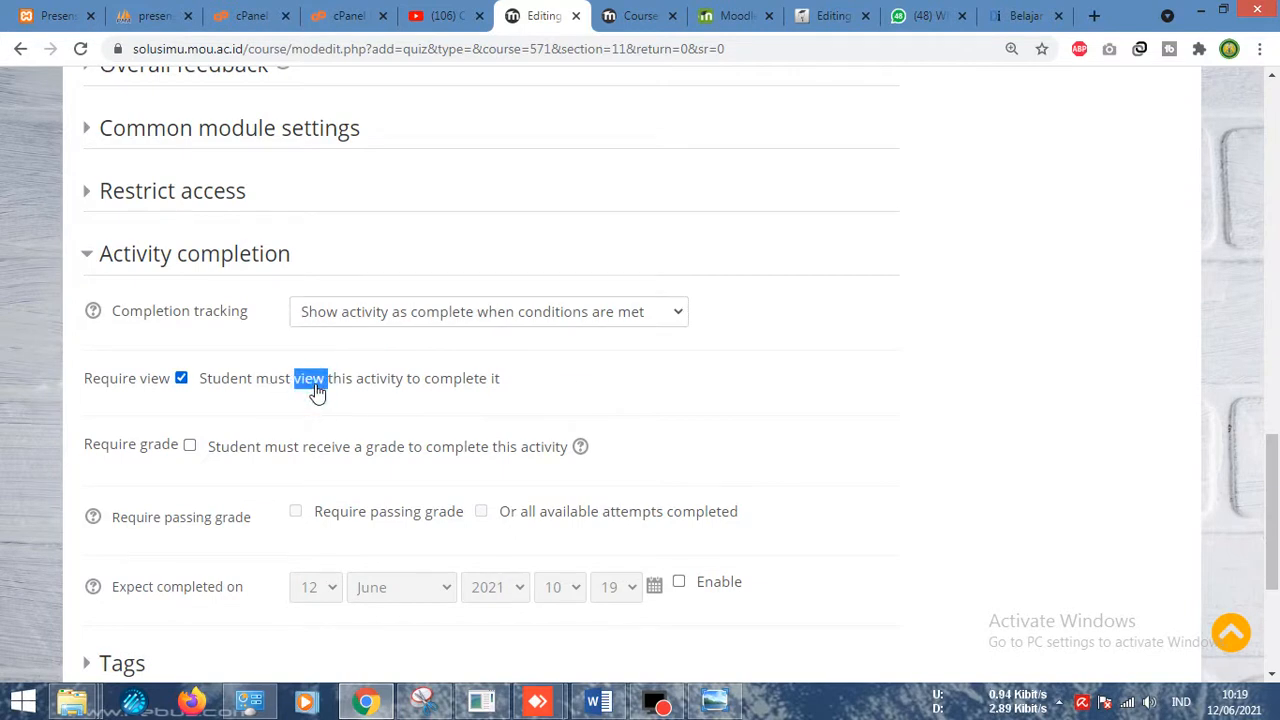
pyautogui.click(182, 382)
pyautogui.click(189, 447)
pyautogui.moveTo(1275, 435); pyautogui.dragTo(1275, 515)
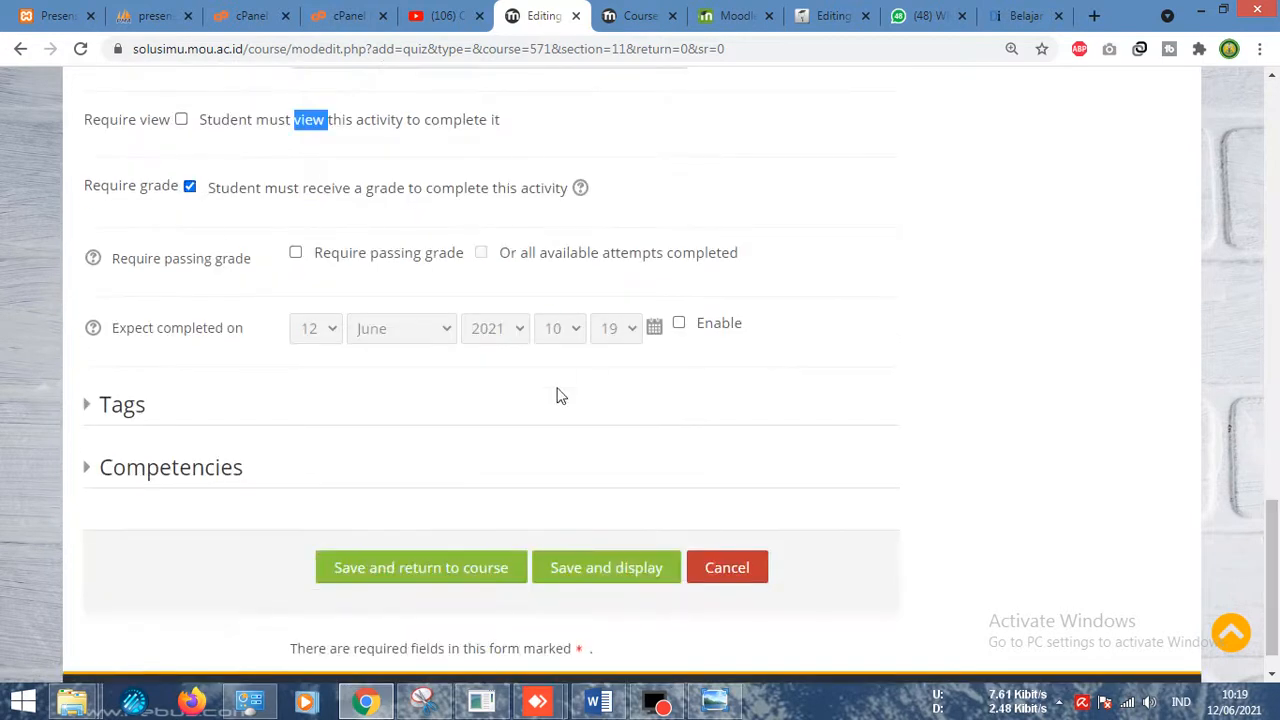
pyautogui.click(428, 567)
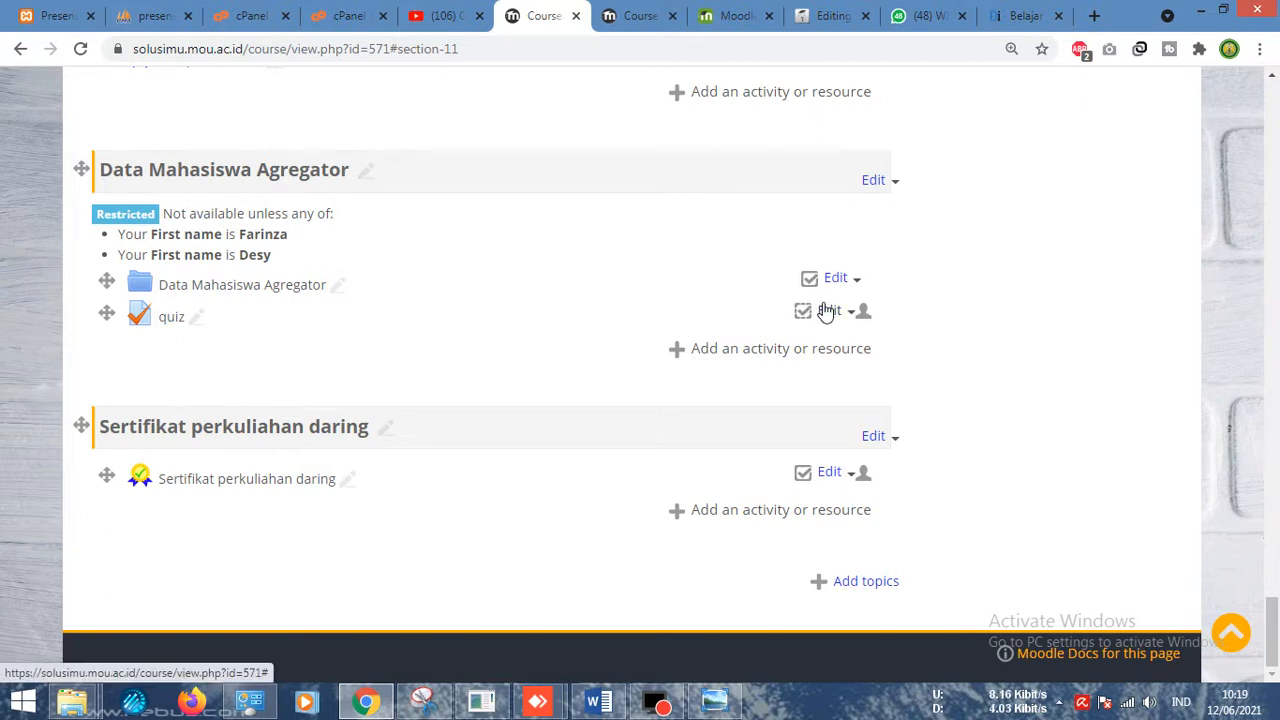
# Edit the Sertifikat perkuliahan daring activity and add an Activity completion restriction requiring quiz to be marked complete
pyautogui.click(831, 474)
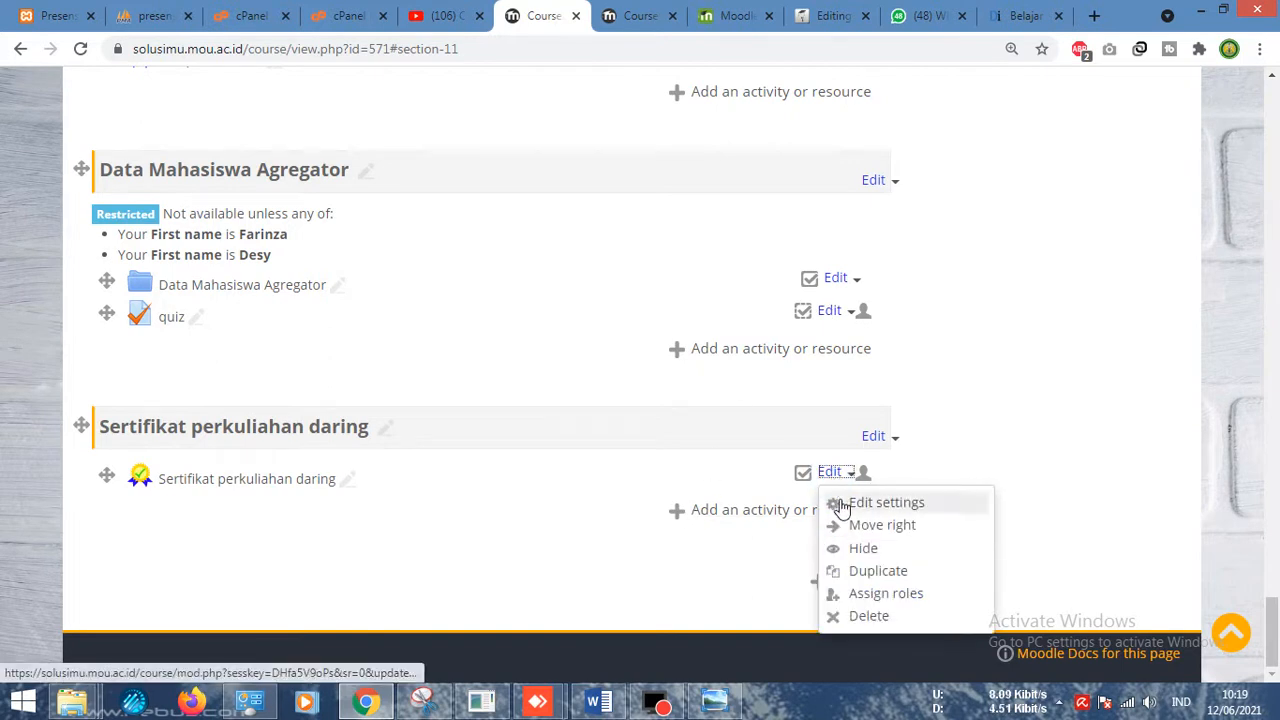
pyautogui.click(841, 504)
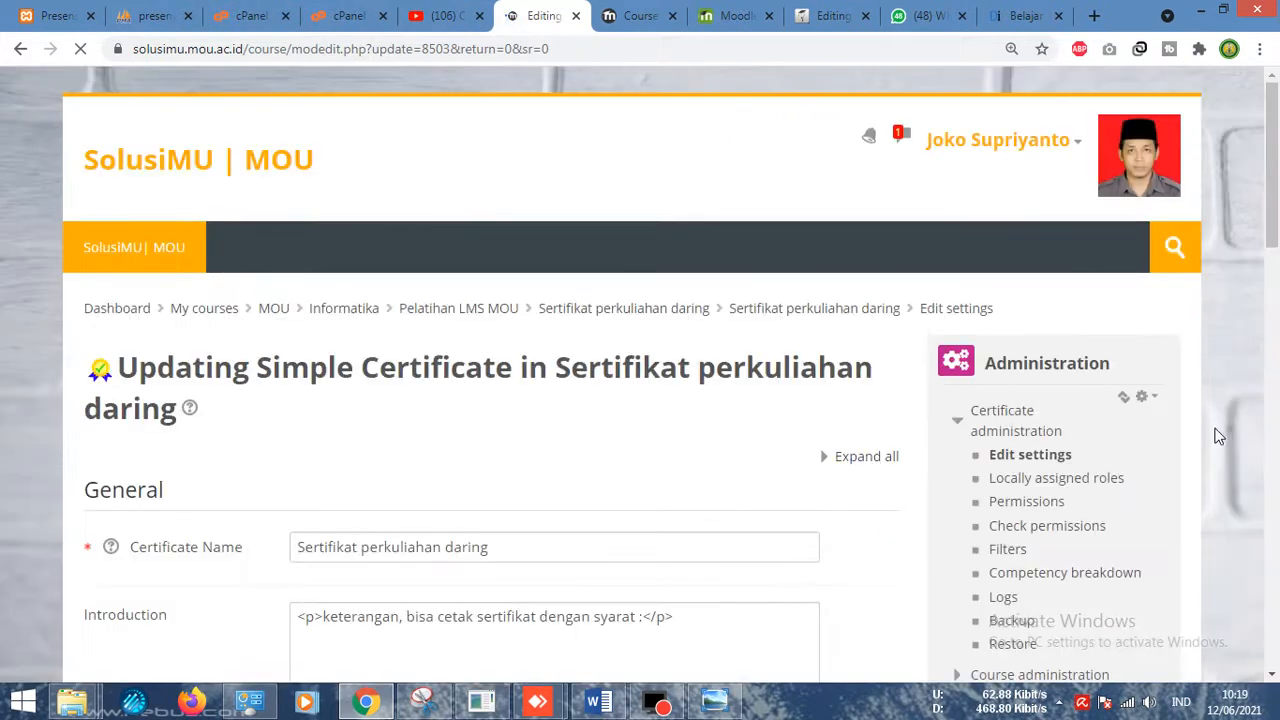
pyautogui.moveTo(1274, 238); pyautogui.dragTo(1276, 653)
pyautogui.click(148, 391)
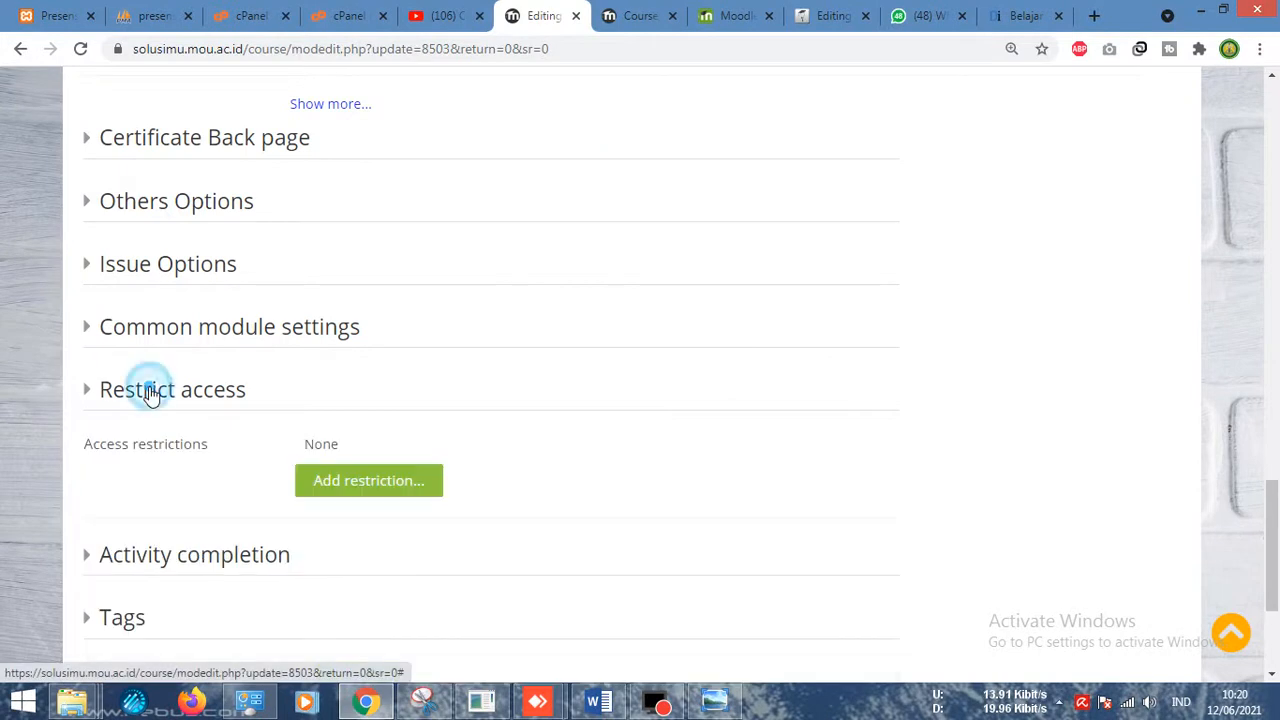
pyautogui.click(337, 484)
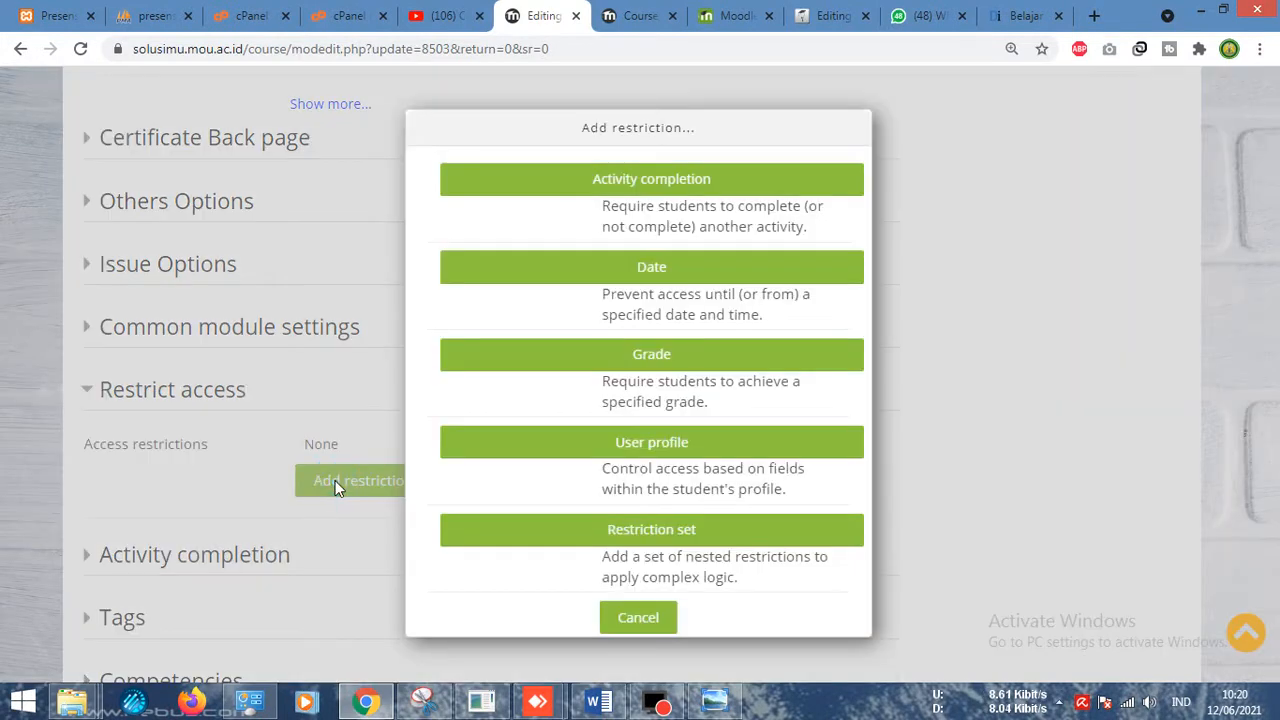
pyautogui.click(645, 178)
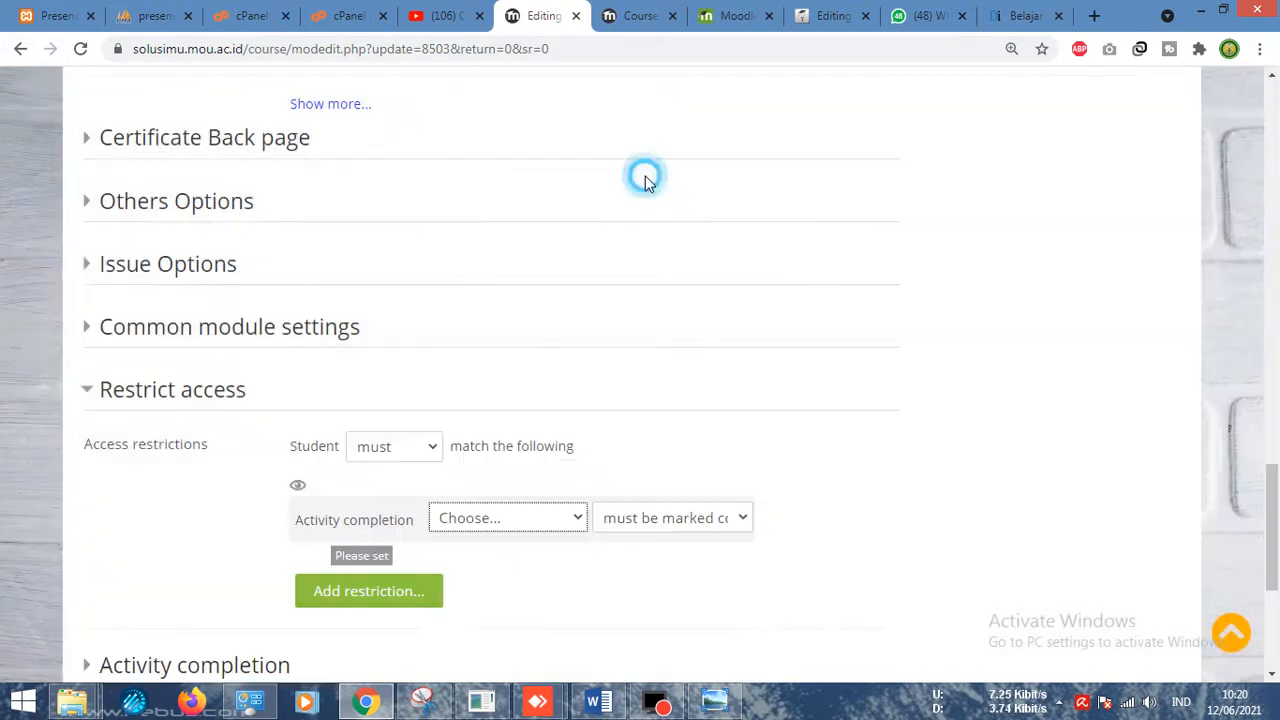
pyautogui.click(551, 527)
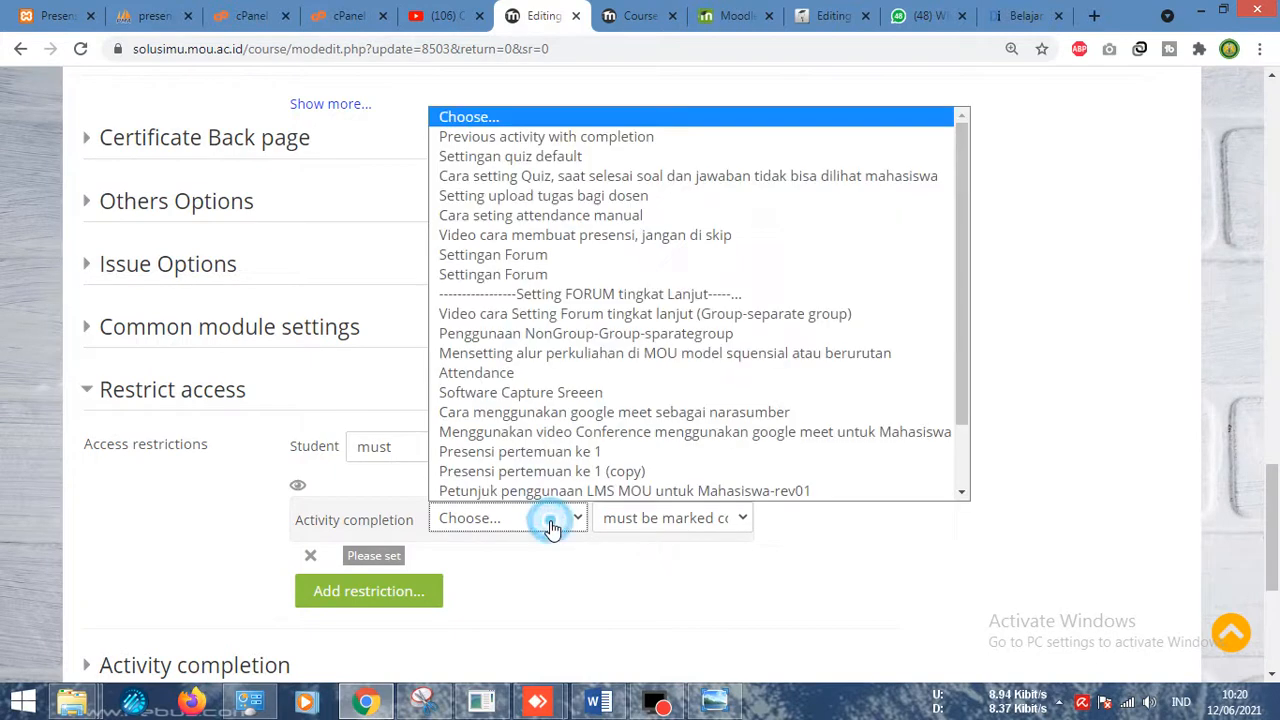
pyautogui.moveTo(960, 325); pyautogui.dragTo(972, 441)
pyautogui.click(616, 487)
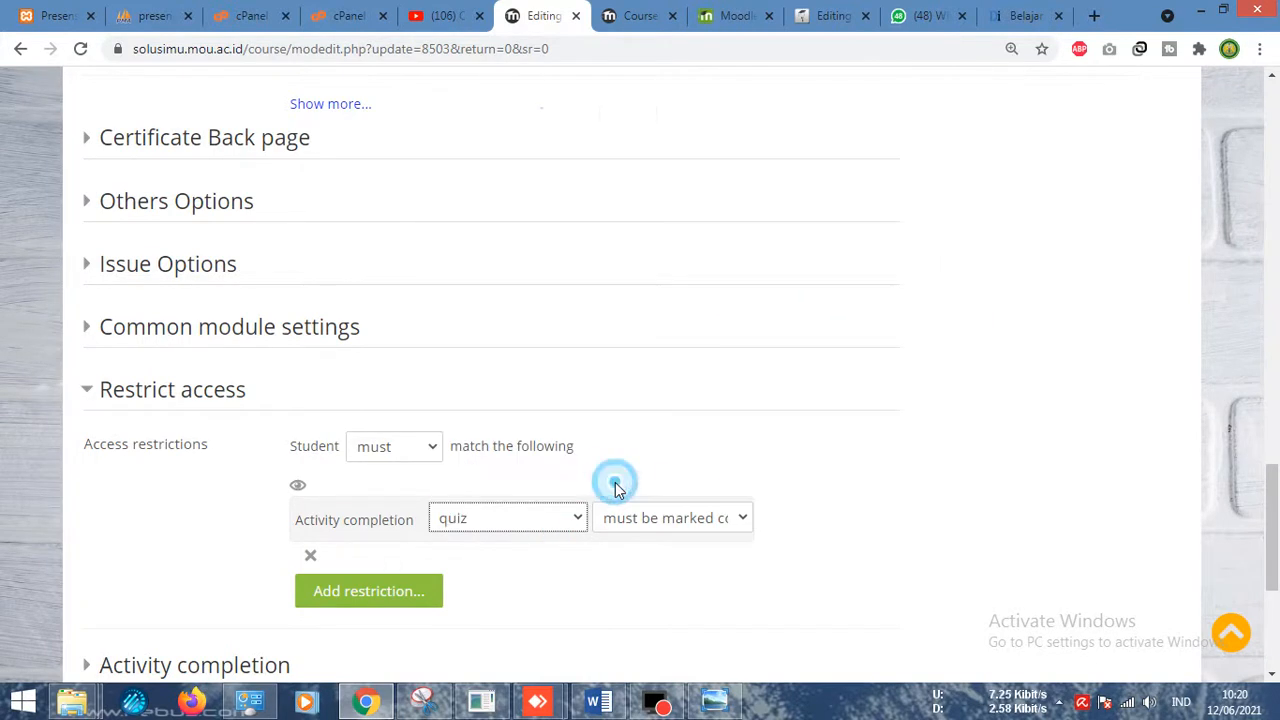
pyautogui.click(669, 521)
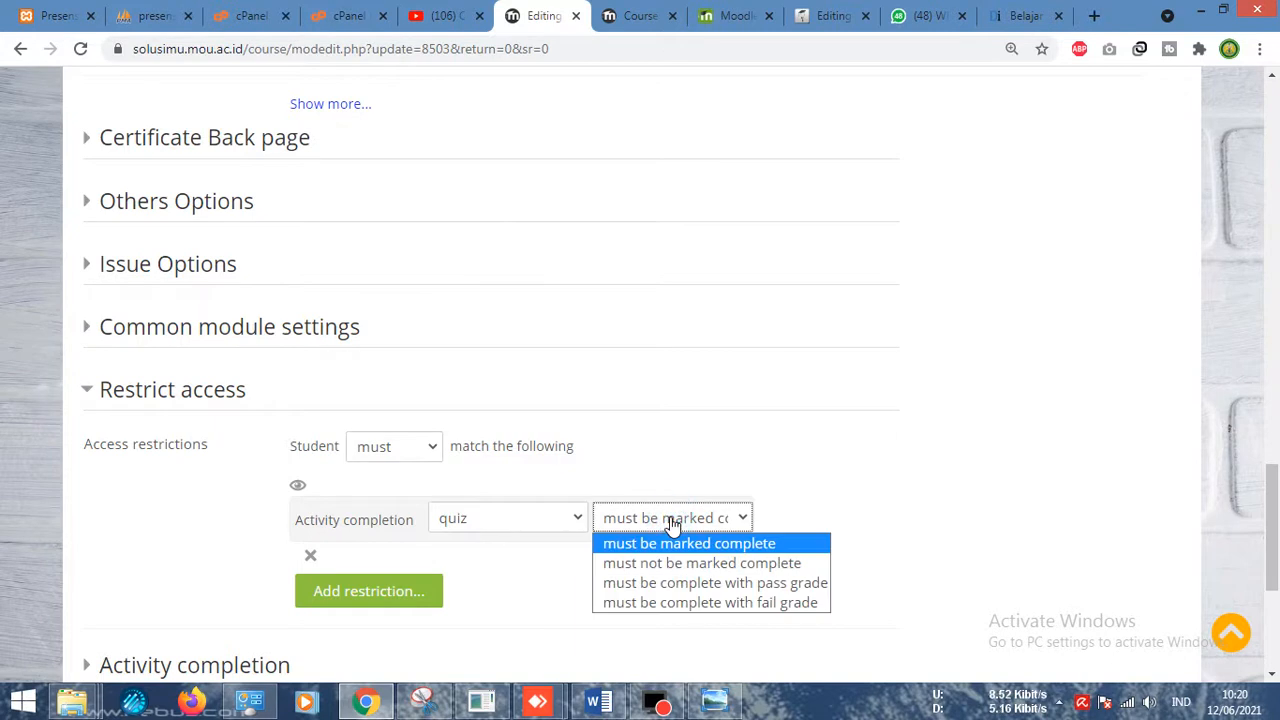
pyautogui.click(672, 521)
# Set the certificate's completion tracking to Show activity as complete when conditions are met, with Require view enabled
pyautogui.moveTo(1273, 500); pyautogui.dragTo(1272, 561)
pyautogui.click(275, 385)
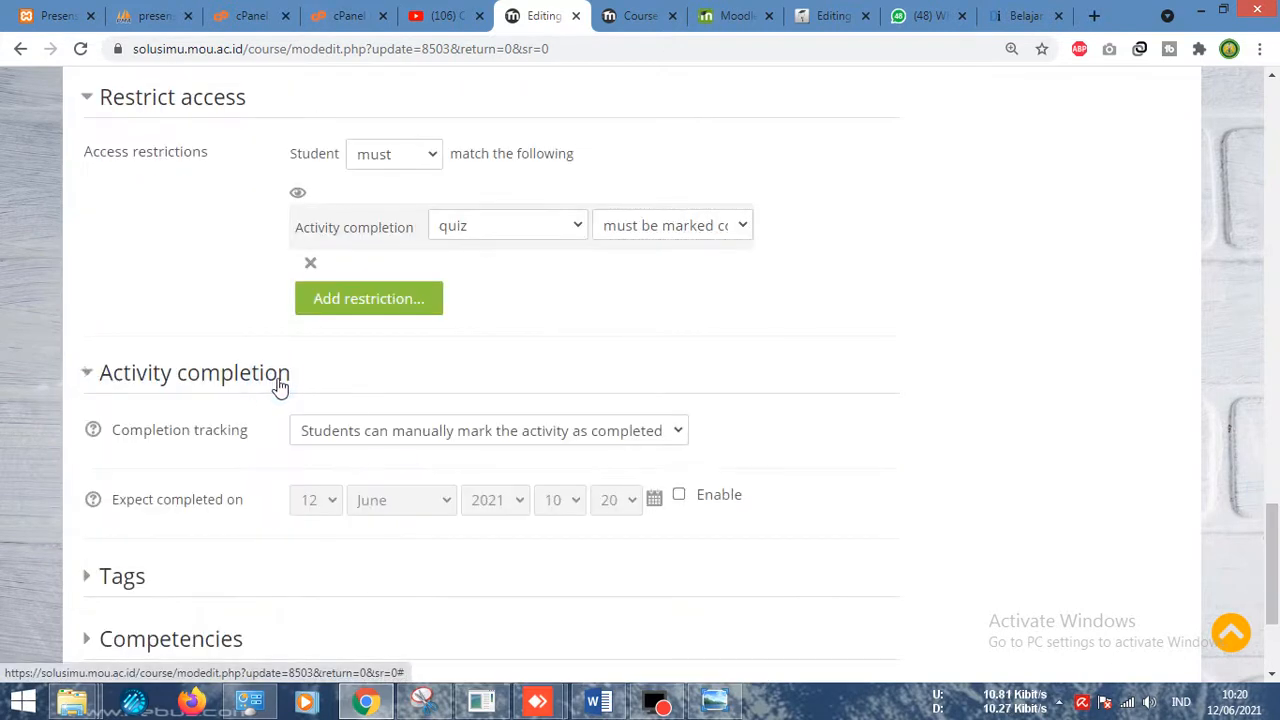
pyautogui.click(449, 435)
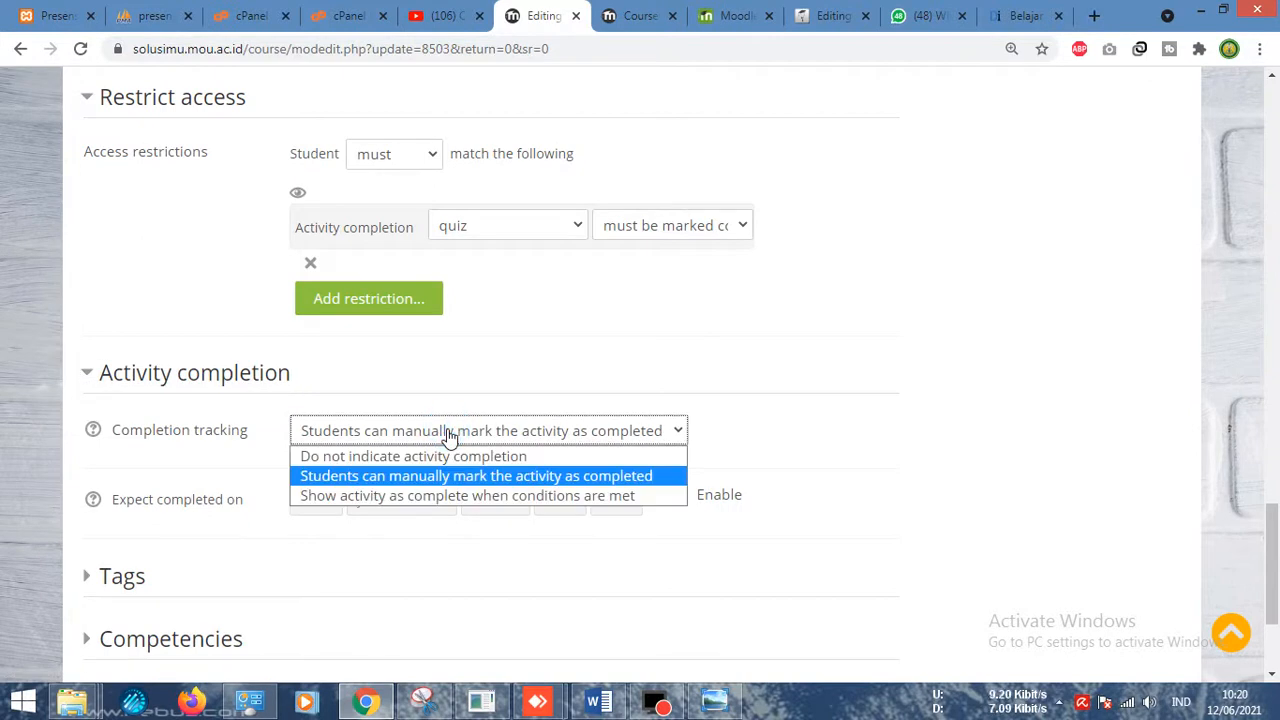
pyautogui.click(439, 497)
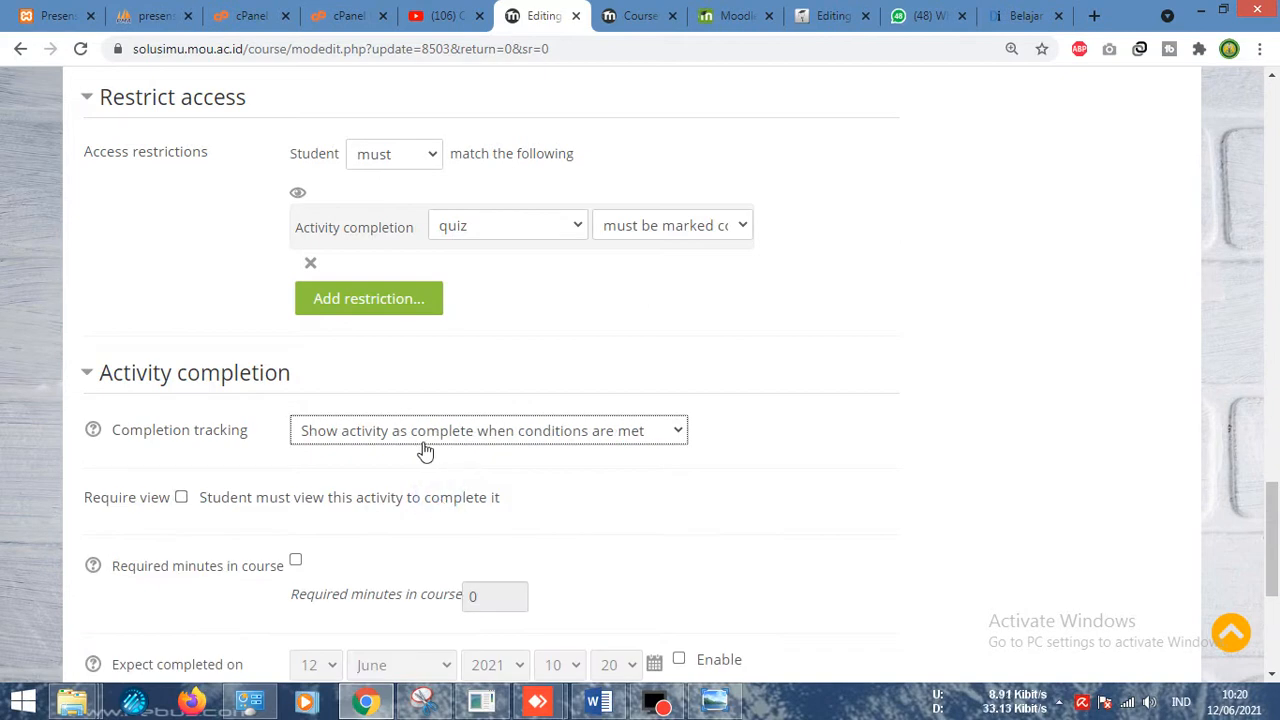
pyautogui.click(182, 498)
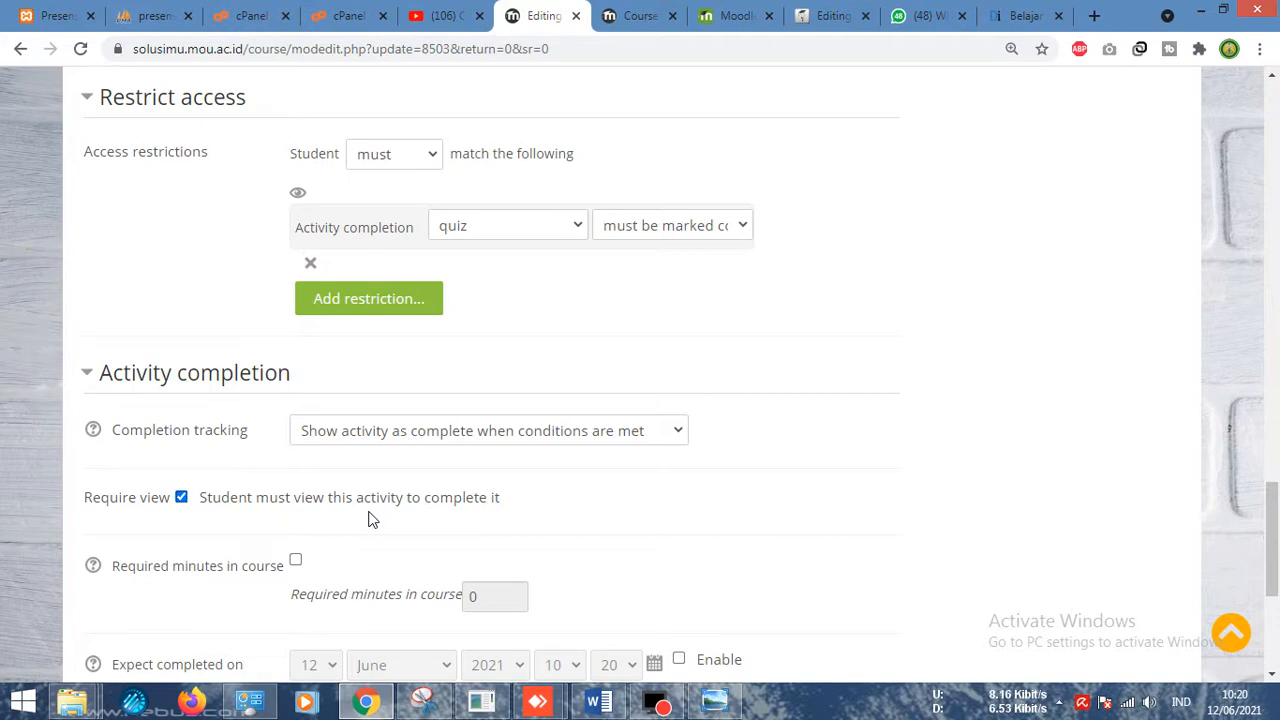
# Try the required minutes in course condition, turn it off again, and read the help for Expect completed on
pyautogui.moveTo(1271, 534); pyautogui.dragTo(1271, 571)
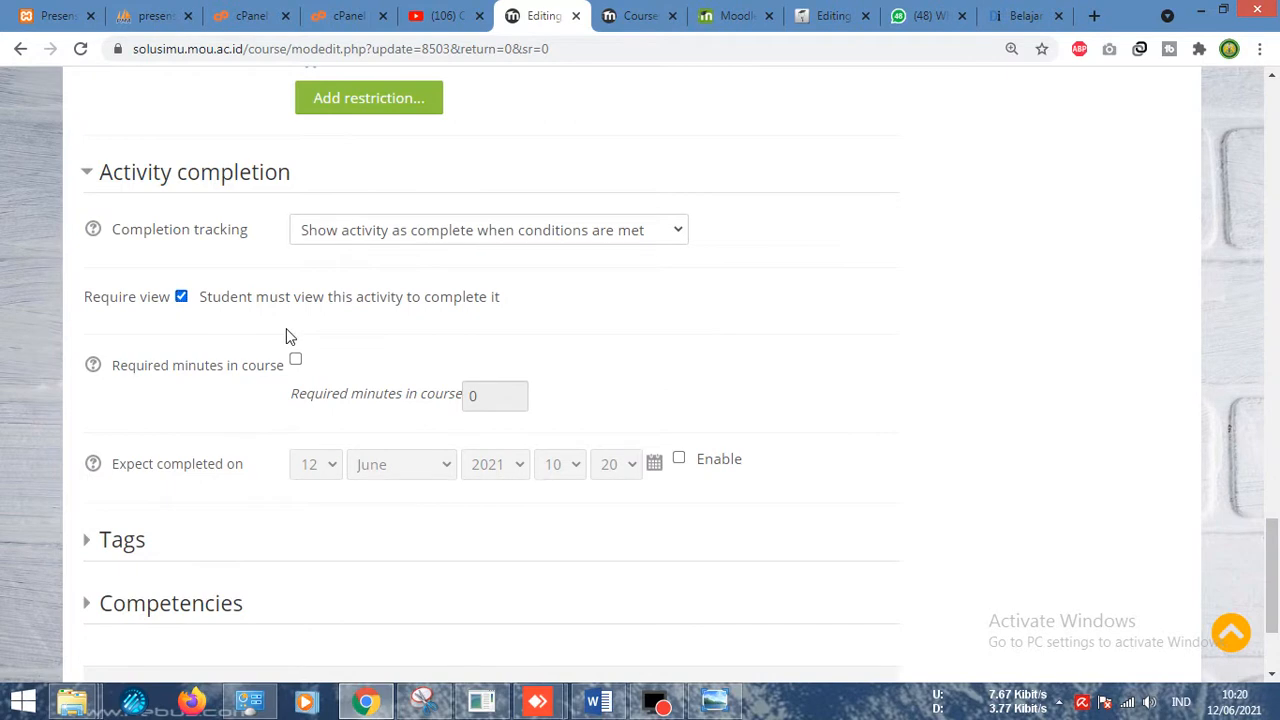
pyautogui.click(296, 362)
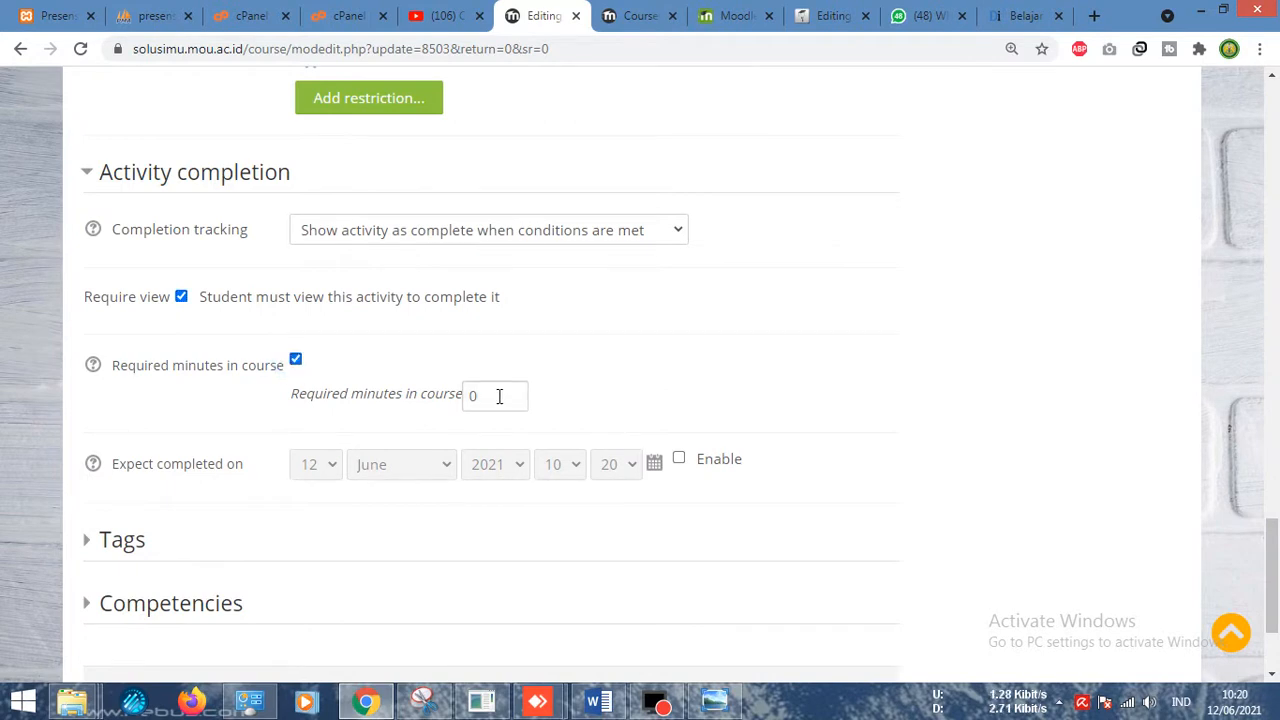
pyautogui.click(296, 360)
pyautogui.click(96, 465)
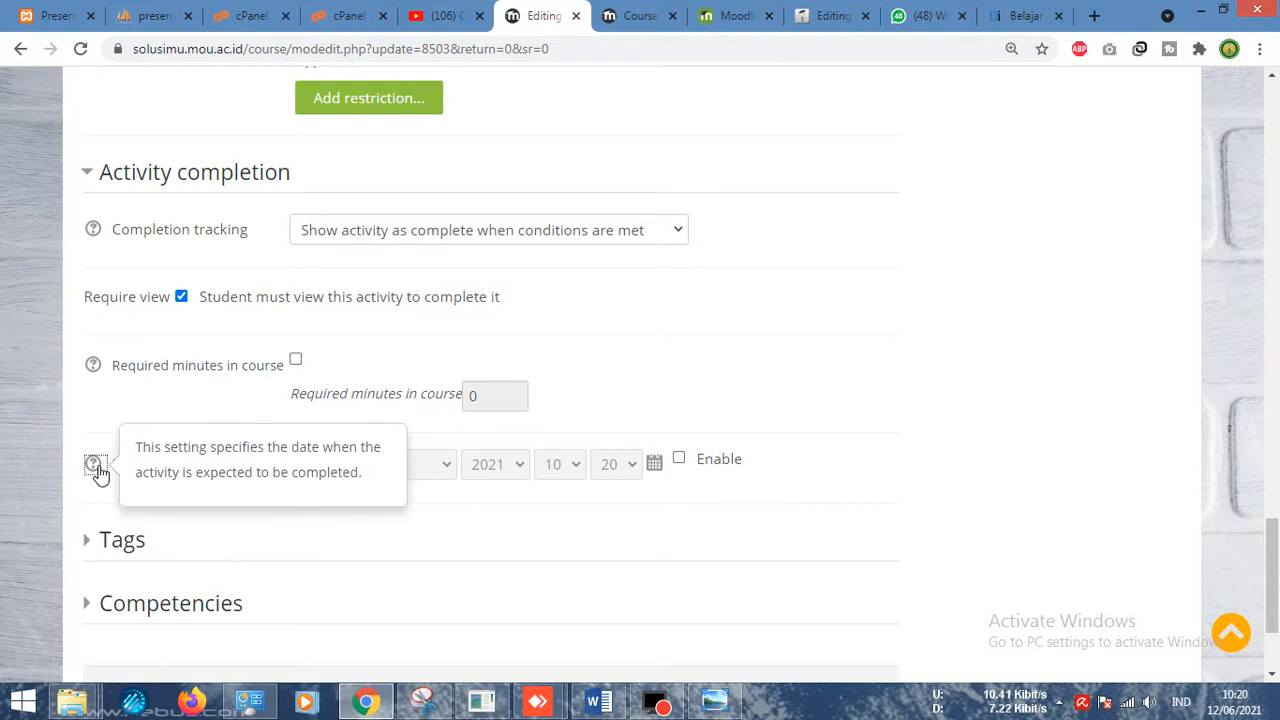
pyautogui.moveTo(923, 354); pyautogui.dragTo(1013, 425)
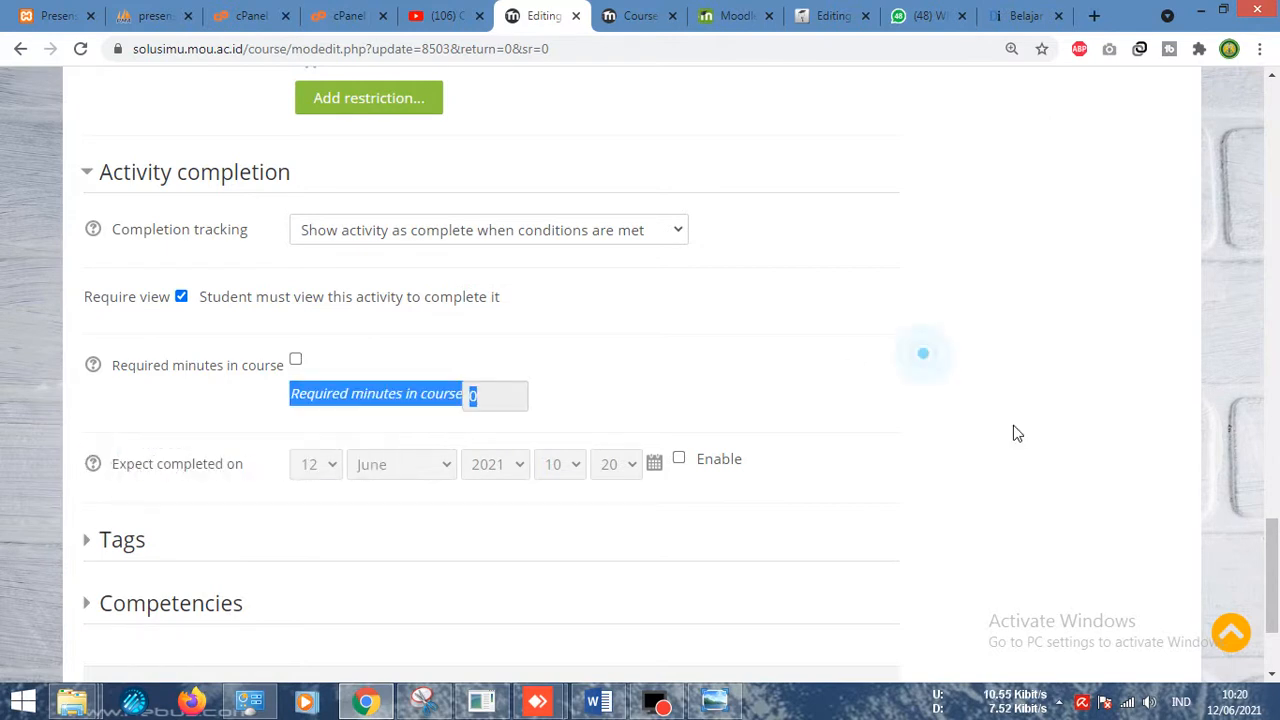
# Add a second Activity completion restriction requiring the Video cara Perkuliahan di MOU activity to be marked complete
pyautogui.moveTo(1275, 553); pyautogui.dragTo(1234, 488)
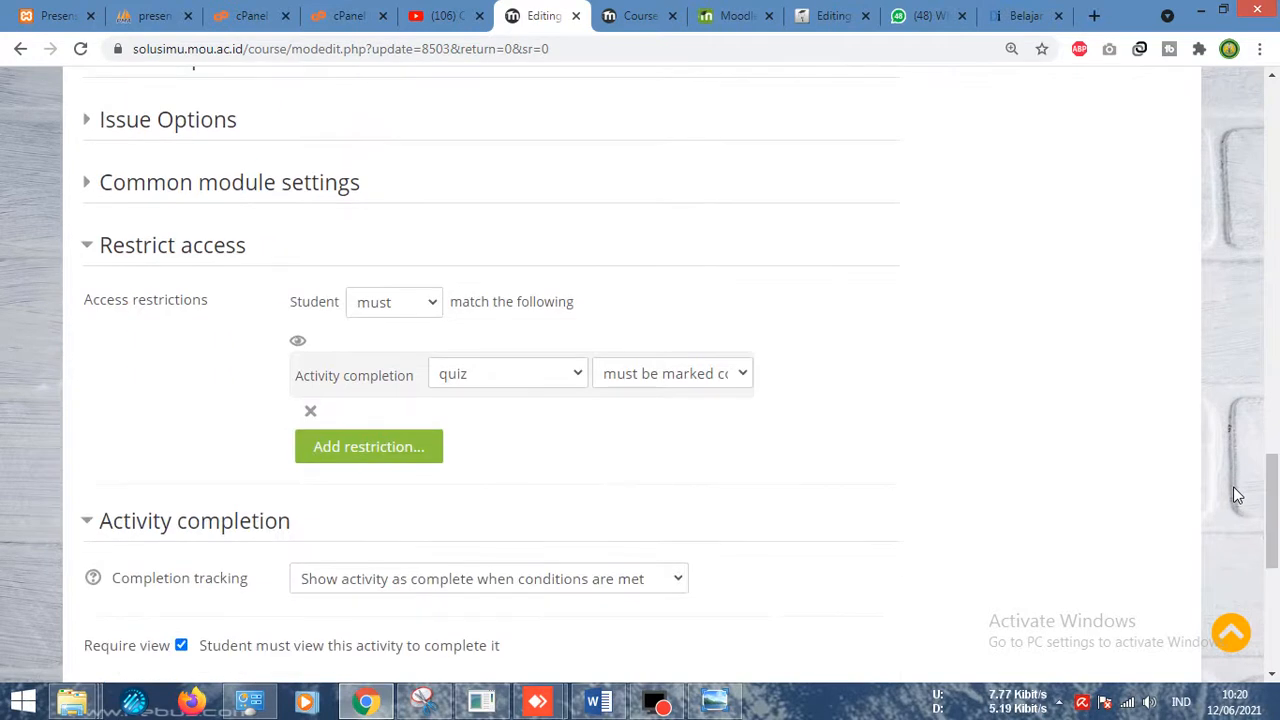
pyautogui.click(374, 455)
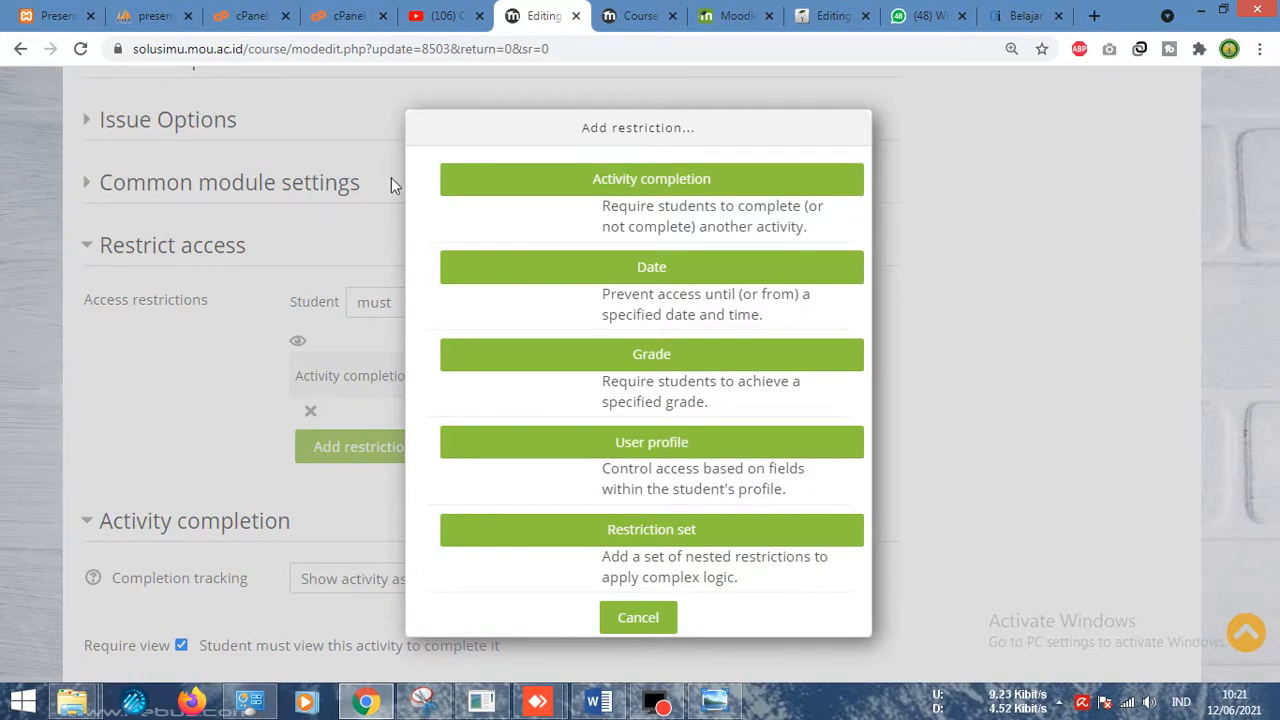
pyautogui.click(645, 178)
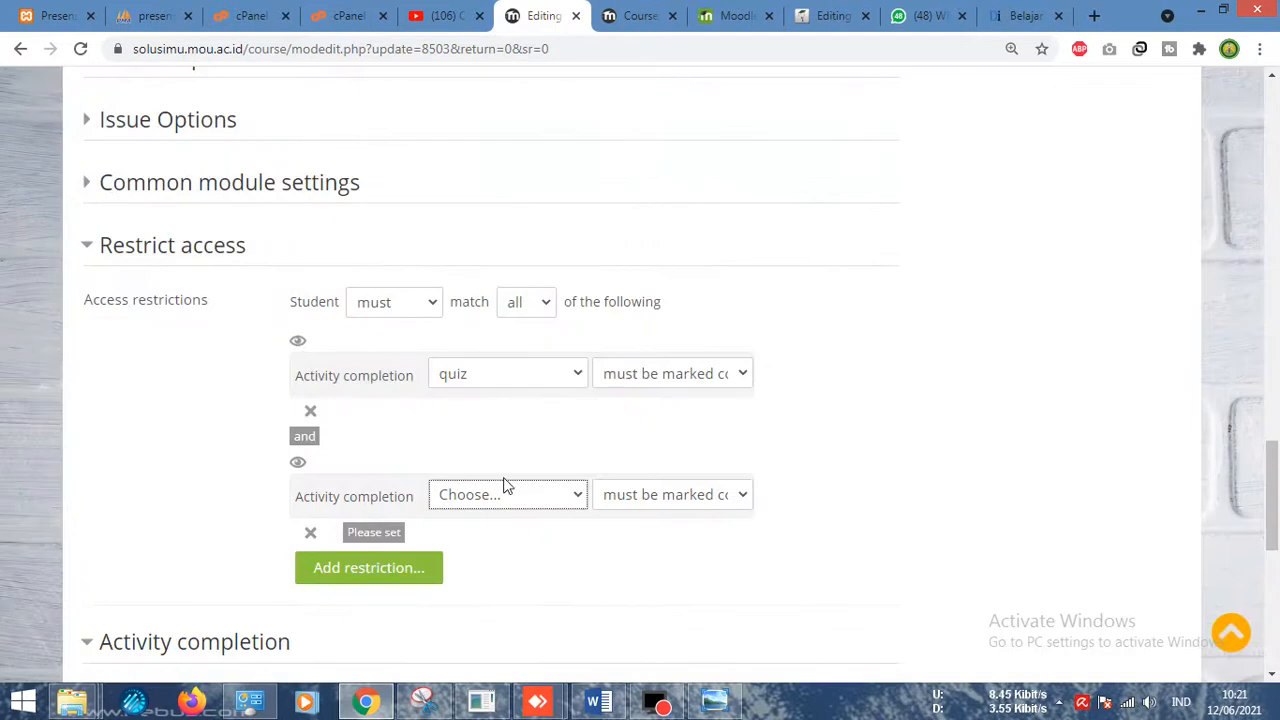
pyautogui.click(520, 505)
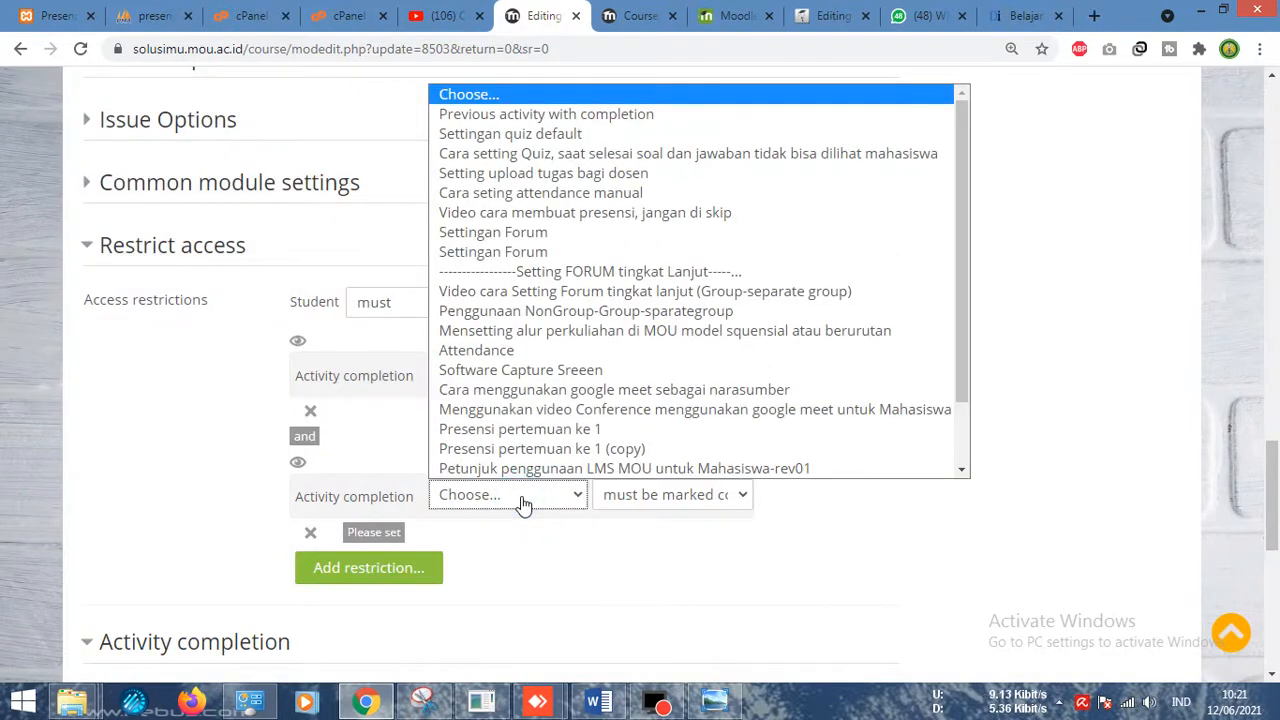
pyautogui.moveTo(966, 396); pyautogui.dragTo(971, 468)
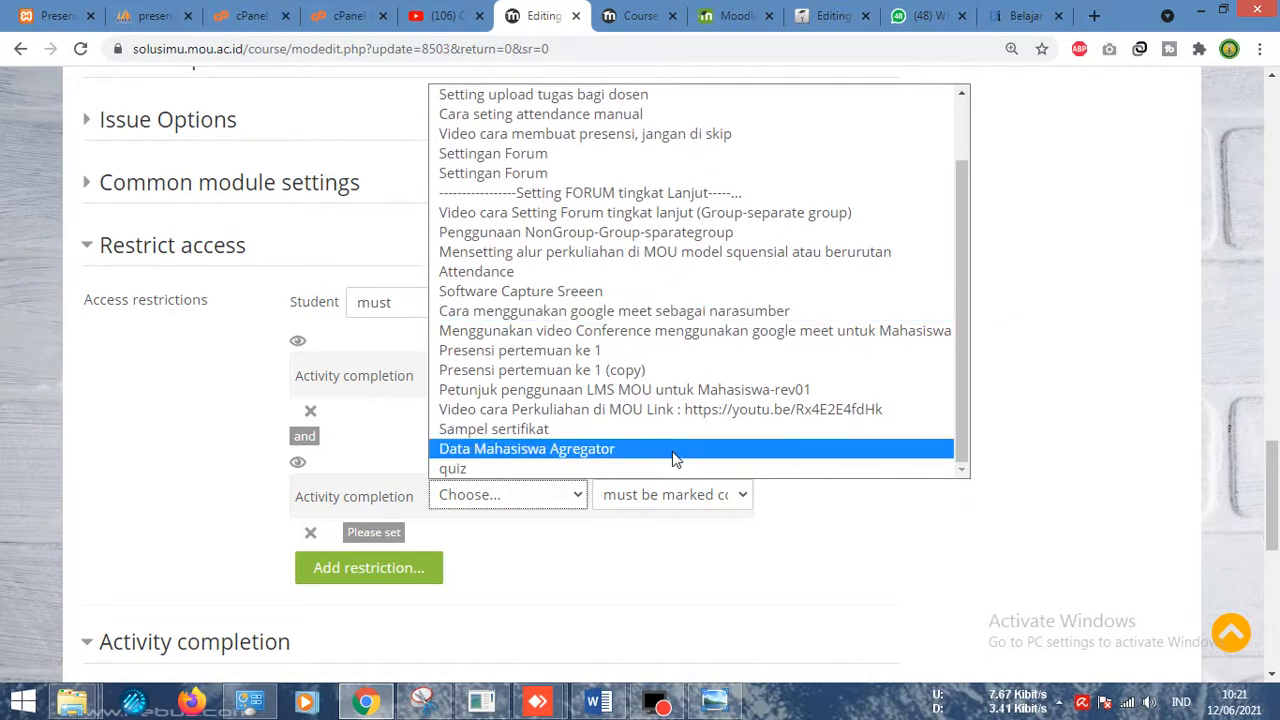
pyautogui.click(675, 413)
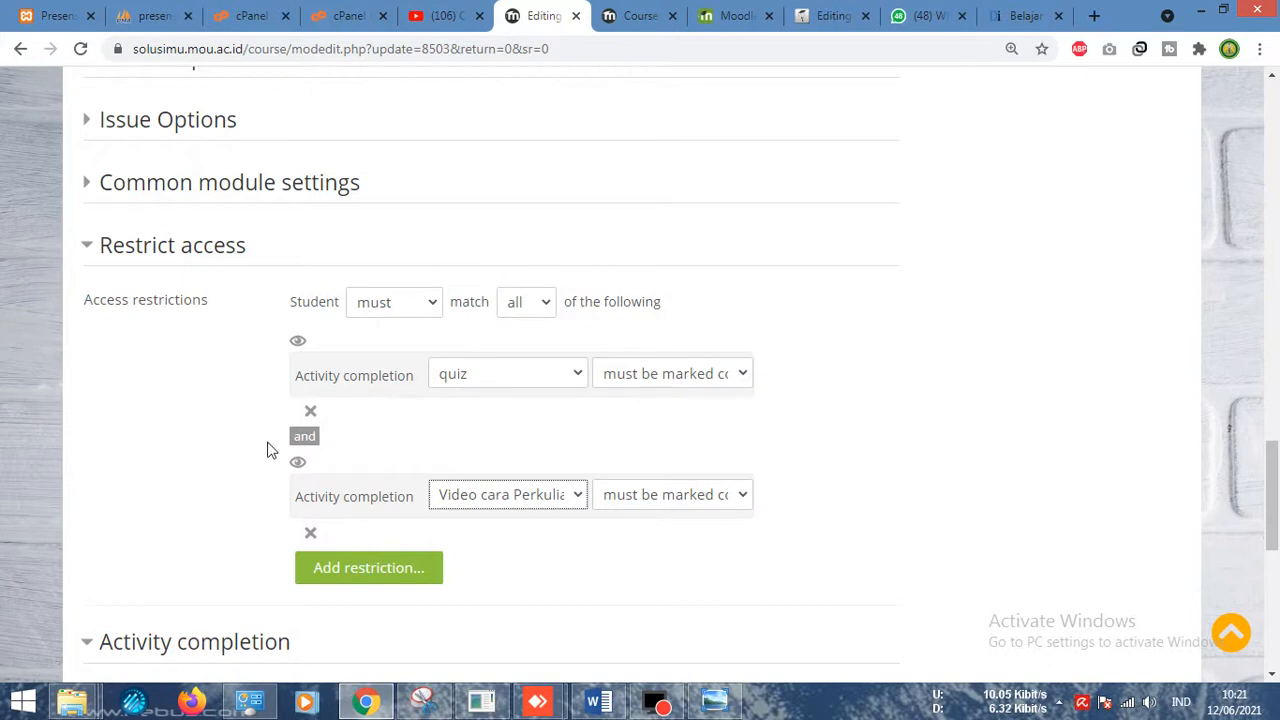
# Add an Activity completion restriction requiring Cara menggunakan google meet sebagai narasumber to be marked complete, and save back to the course
pyautogui.click(349, 567)
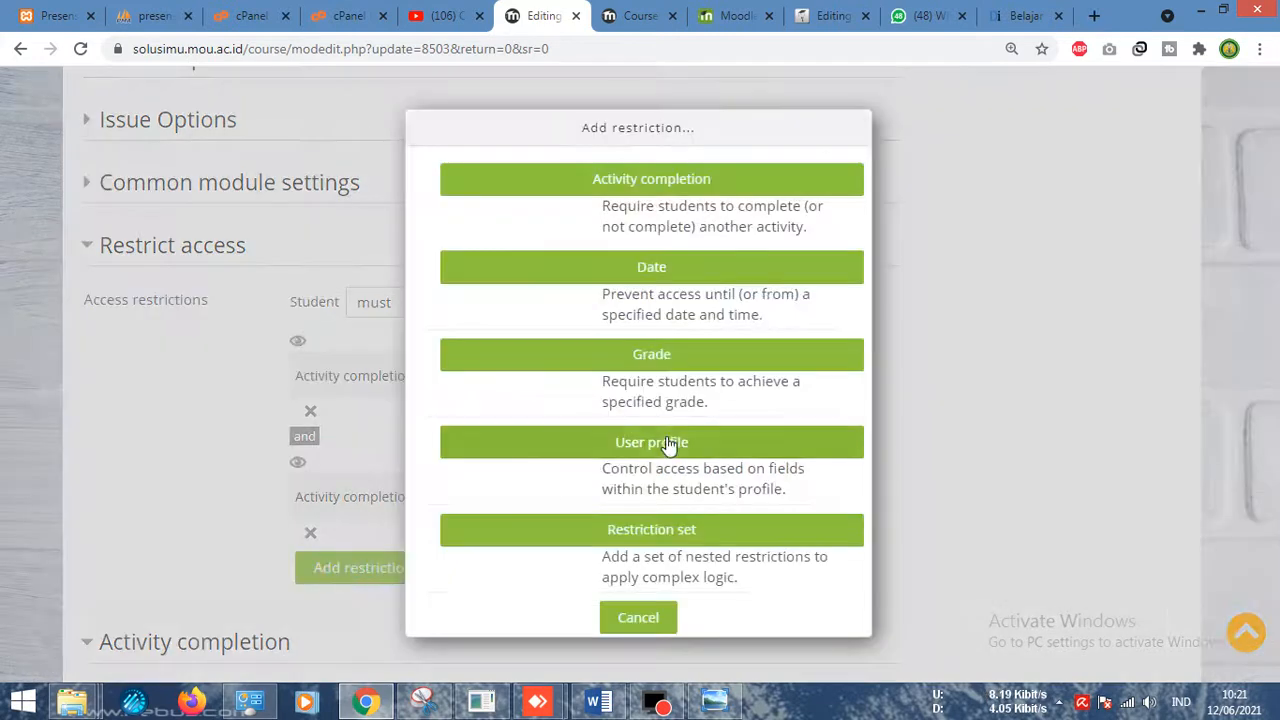
pyautogui.click(648, 183)
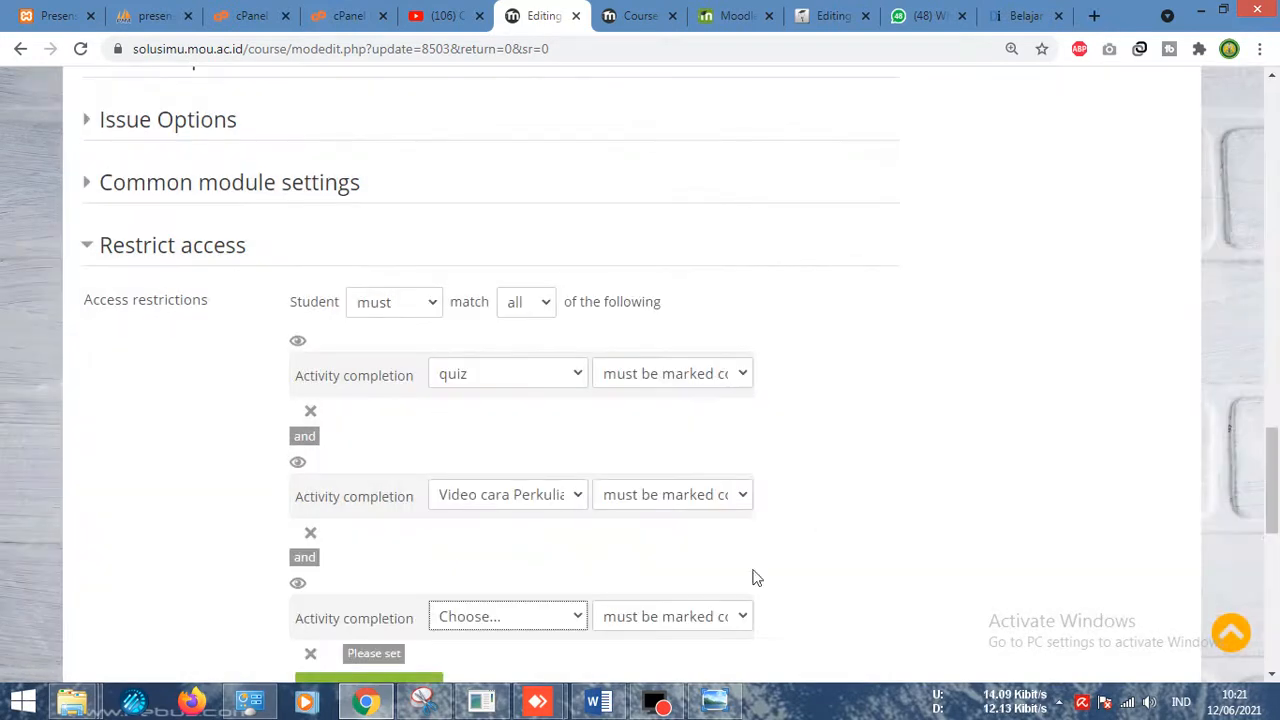
pyautogui.click(563, 620)
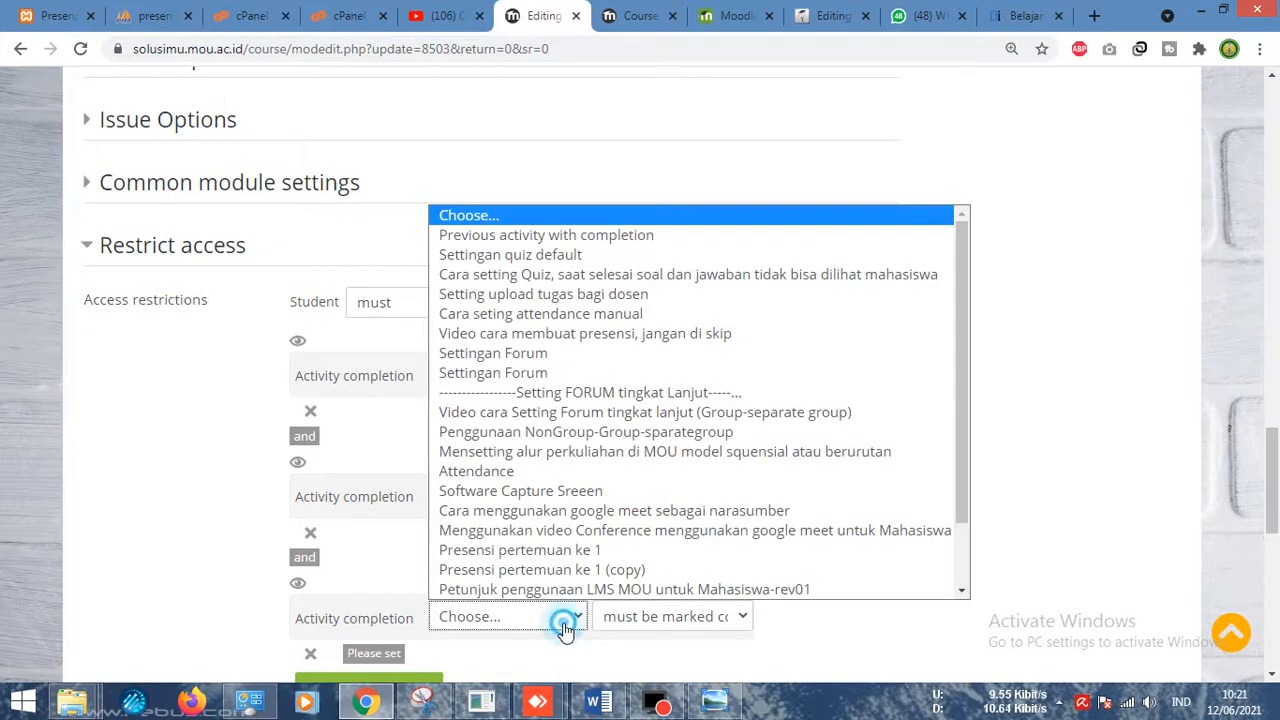
pyautogui.click(715, 518)
pyautogui.moveTo(1275, 430); pyautogui.dragTo(1266, 608)
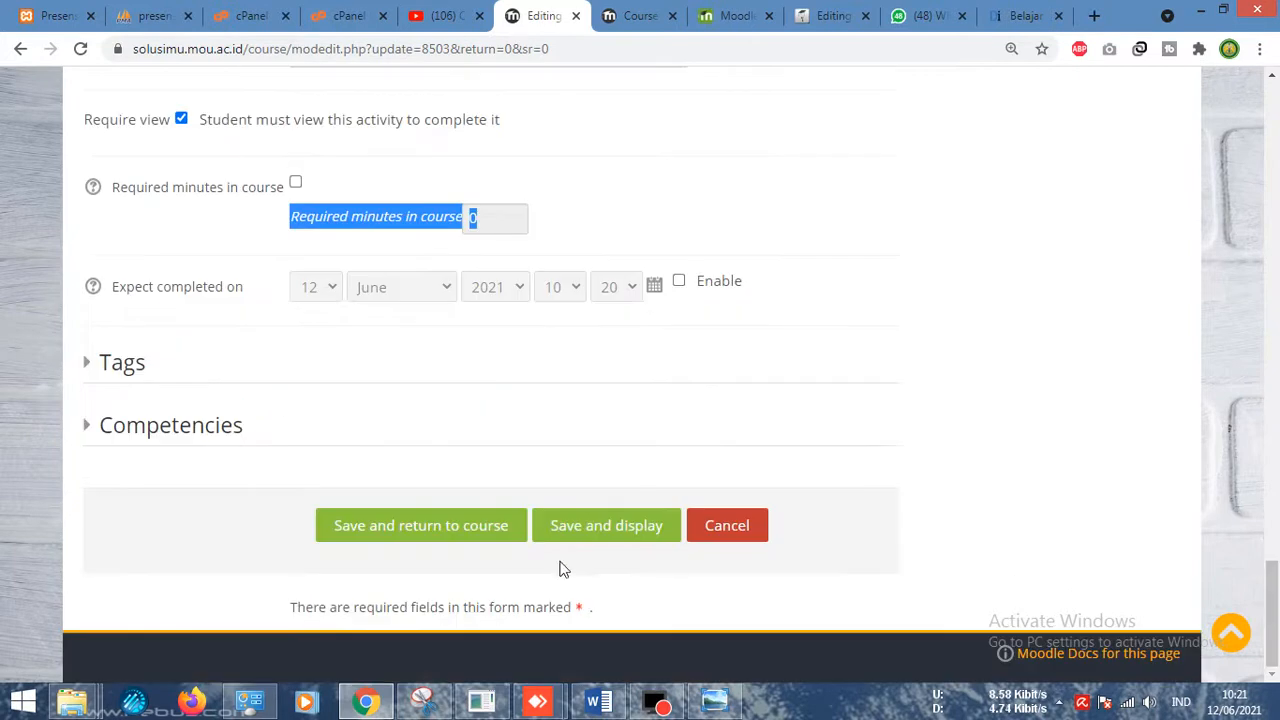
pyautogui.click(455, 519)
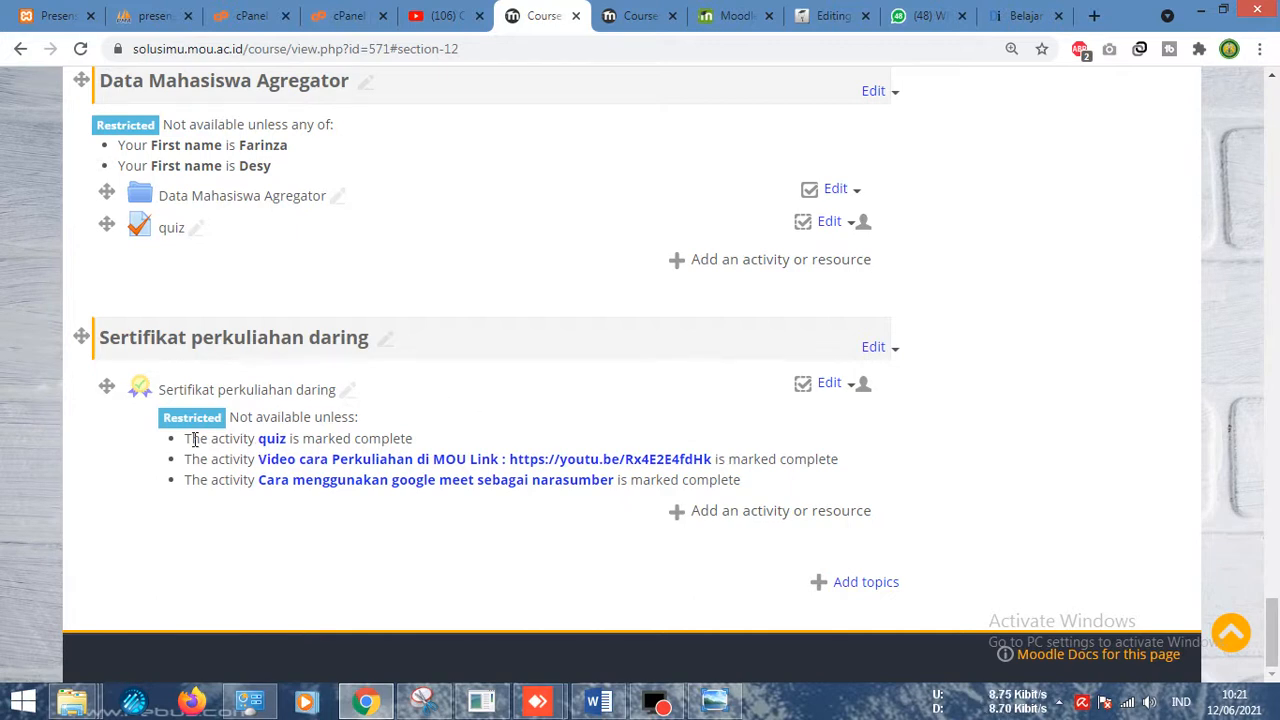
# Review the certificate's listed restrictions and its generated output, and return to the Pembuatan sertifikat section in the other open course page
pyautogui.moveTo(185, 438); pyautogui.dragTo(594, 557)
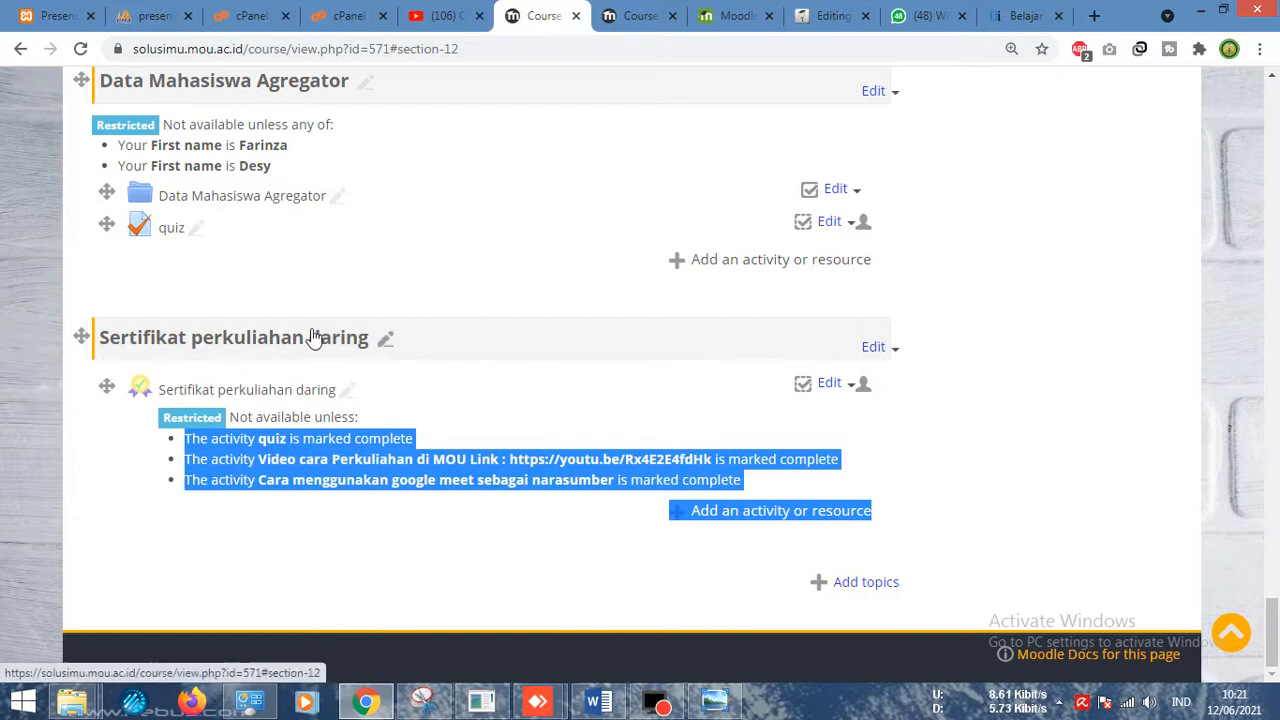
pyautogui.click(249, 391)
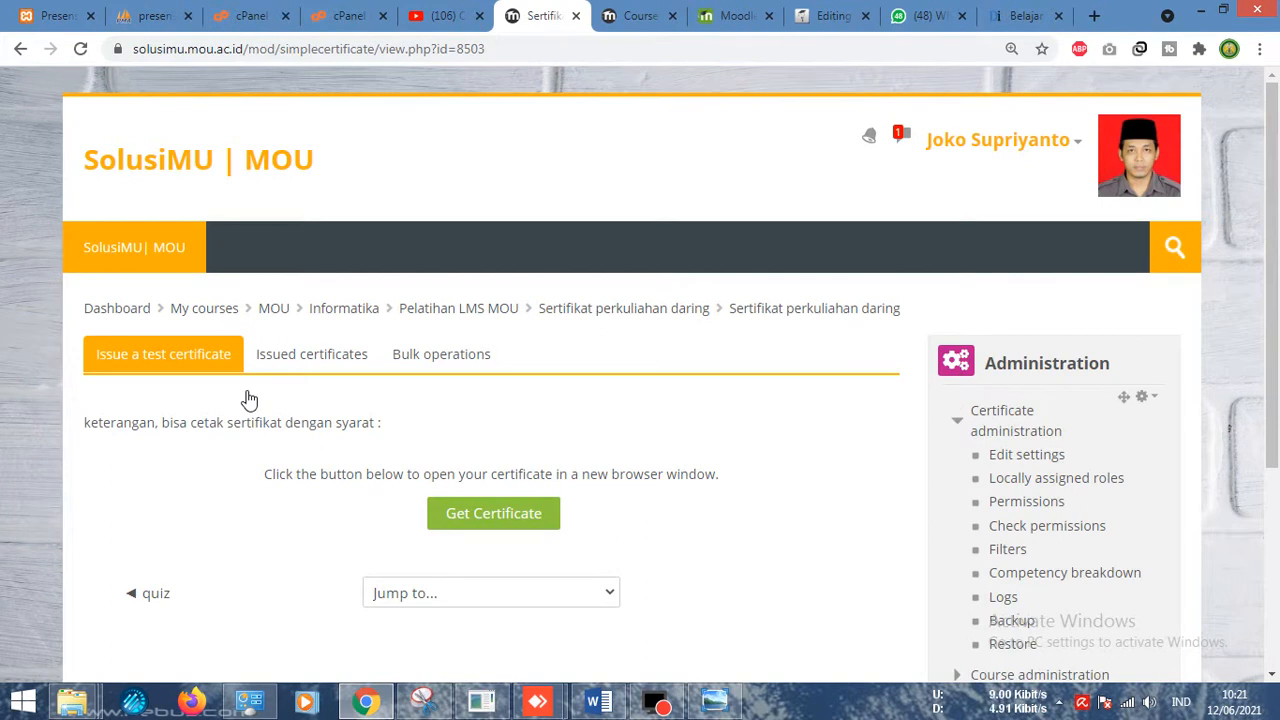
pyautogui.click(477, 515)
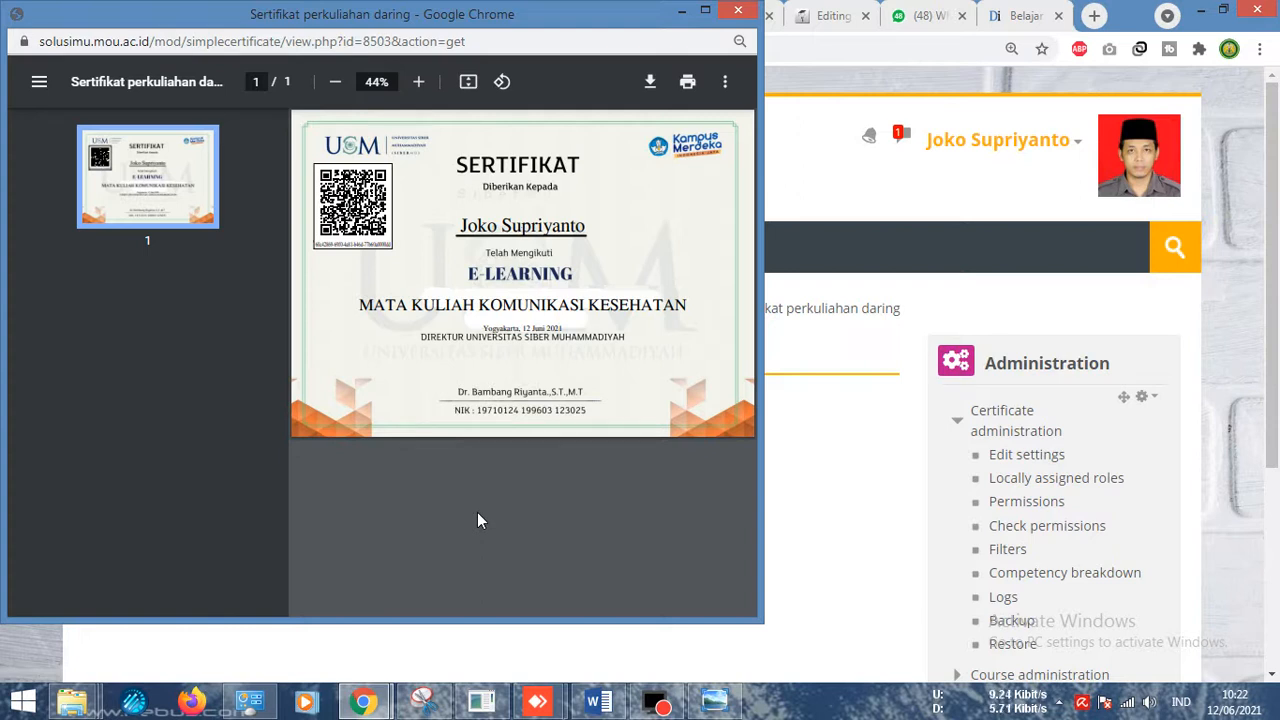
pyautogui.click(736, 10)
pyautogui.click(630, 16)
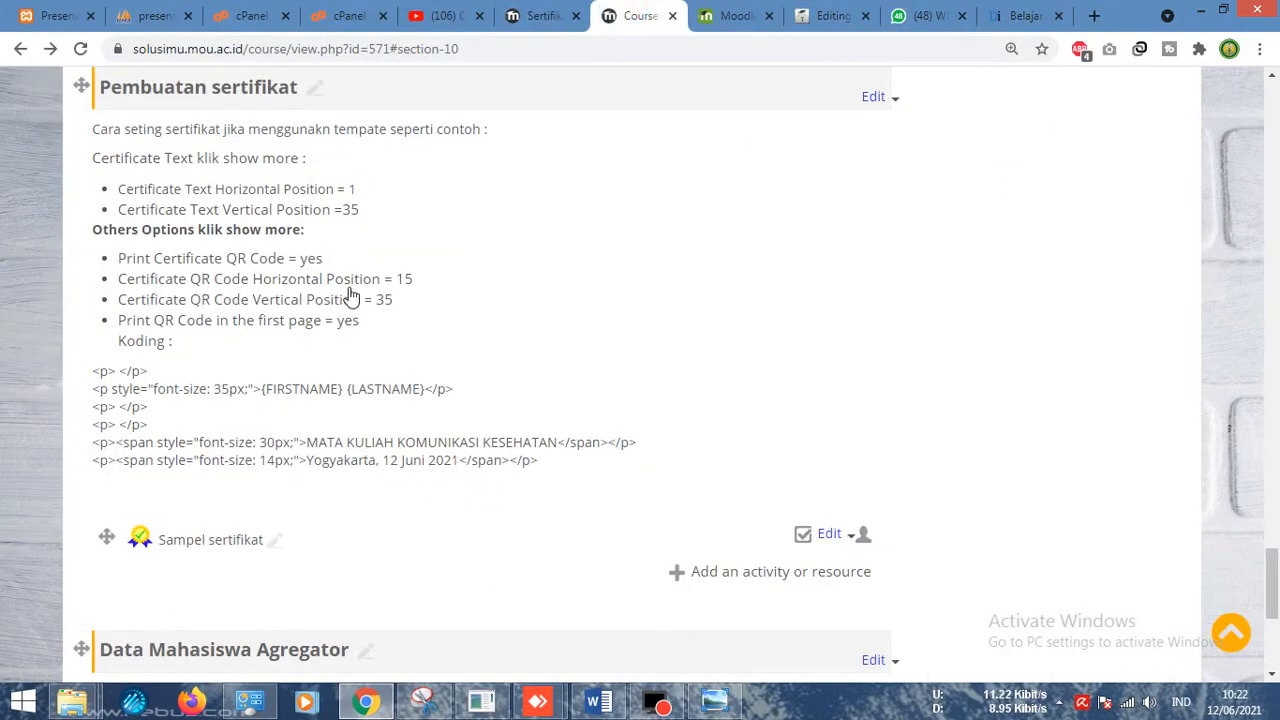